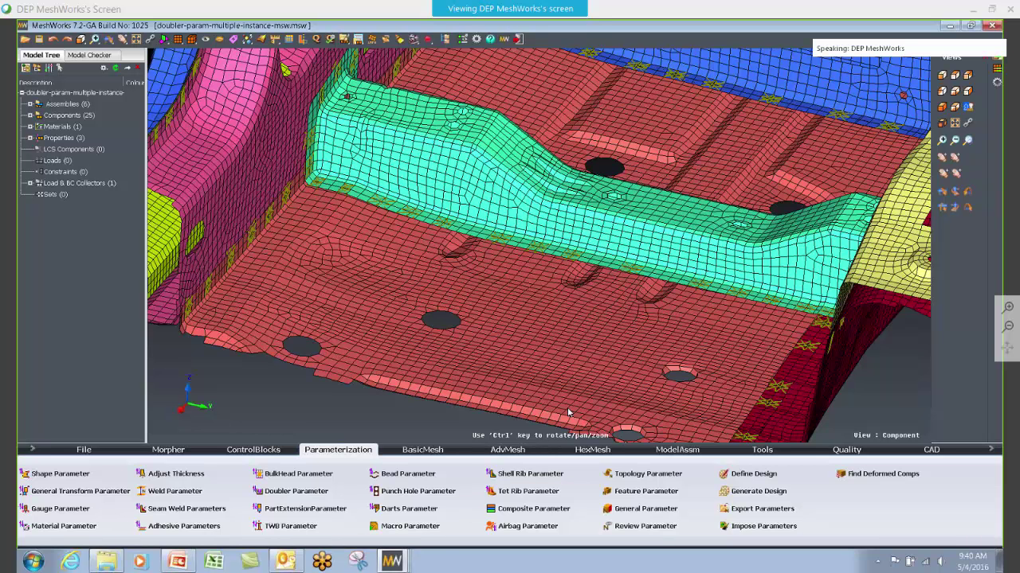
{"action": "left_click_drag", "start_coordinate": [599, 110], "coordinate": [675, 134], "text": "ctrl"}
{"action": "mouse_move", "coordinate": [442, 277]}
{"action": "left_mouse_down", "text": "ctrl"}
{"action": "mouse_move", "coordinate": [529, 309]}
{"action": "mouse_move", "coordinate": [445, 267]}
{"action": "left_mouse_up", "text": "ctrl"}
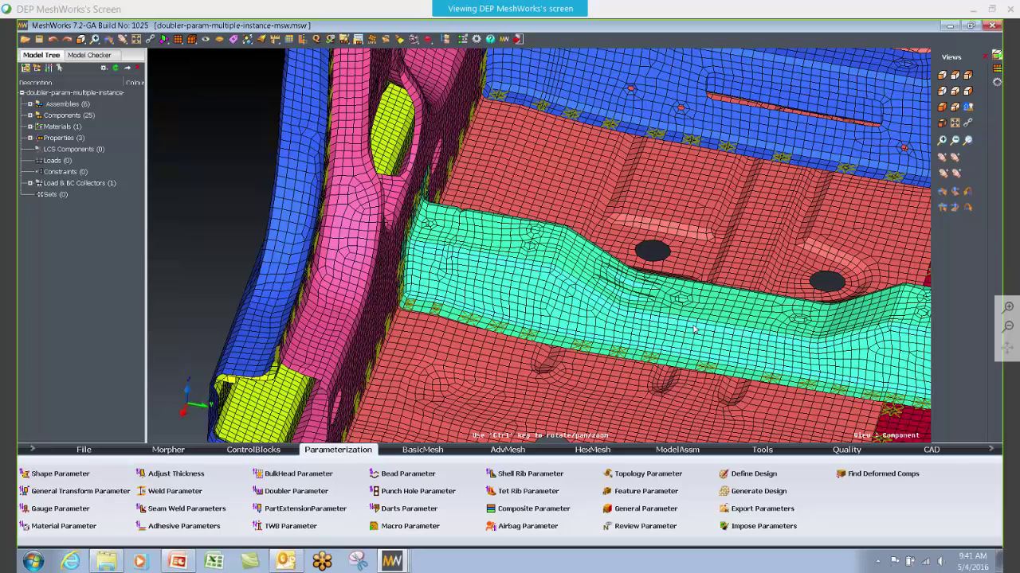
{"action": "left_click_drag", "start_coordinate": [708, 331], "coordinate": [483, 306], "text": "ctrl"}
{"action": "scroll", "coordinate": [511, 261], "scroll_direction": "up", "scroll_amount": 3, "text": "ctrl"}
{"action": "right_click_drag", "start_coordinate": [527, 242], "coordinate": [528, 283], "text": "ctrl"}
{"action": "left_click_drag", "start_coordinate": [528, 284], "coordinate": [606, 322], "text": "ctrl"}
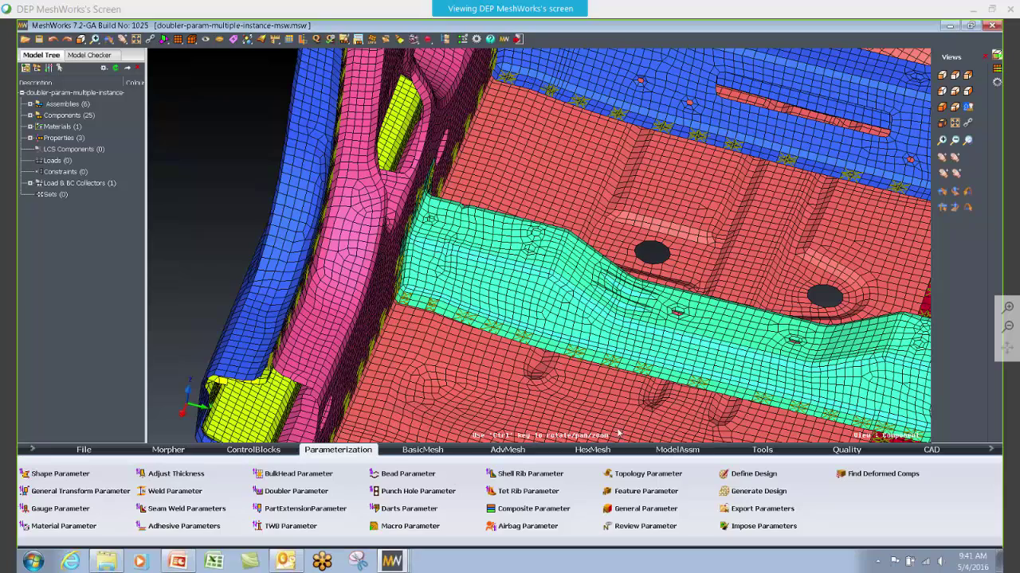
Step: Start a new doubler parameter and choose the turquoise front cross-member as the master part of its geometry
{"action": "left_click", "coordinate": [299, 493]}
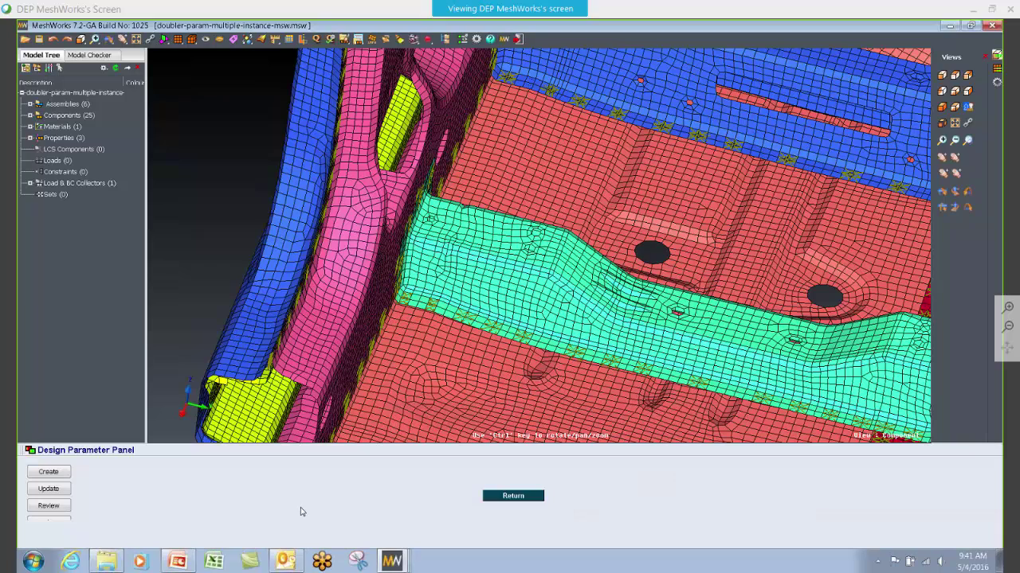
{"action": "left_click_drag", "start_coordinate": [470, 338], "coordinate": [116, 430], "text": "ctrl"}
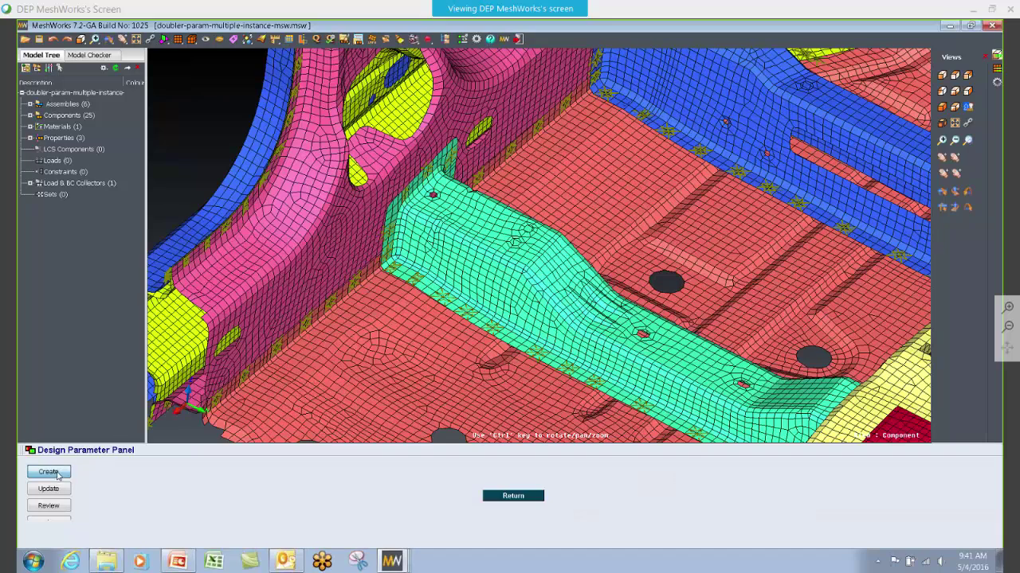
{"action": "left_click", "coordinate": [48, 472]}
{"action": "middle_click_drag", "start_coordinate": [342, 362], "coordinate": [322, 298], "text": "ctrl"}
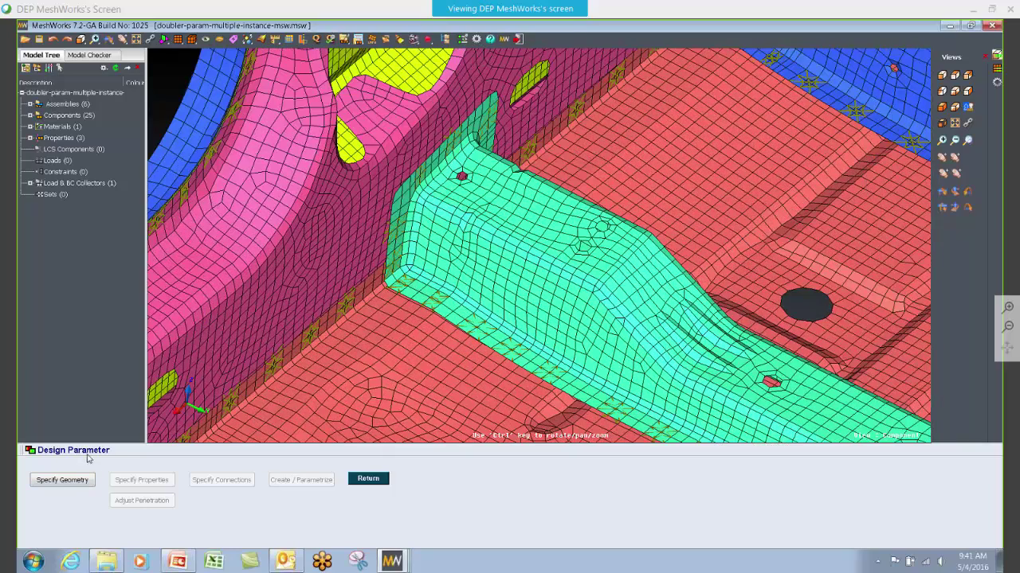
{"action": "left_click", "coordinate": [66, 485]}
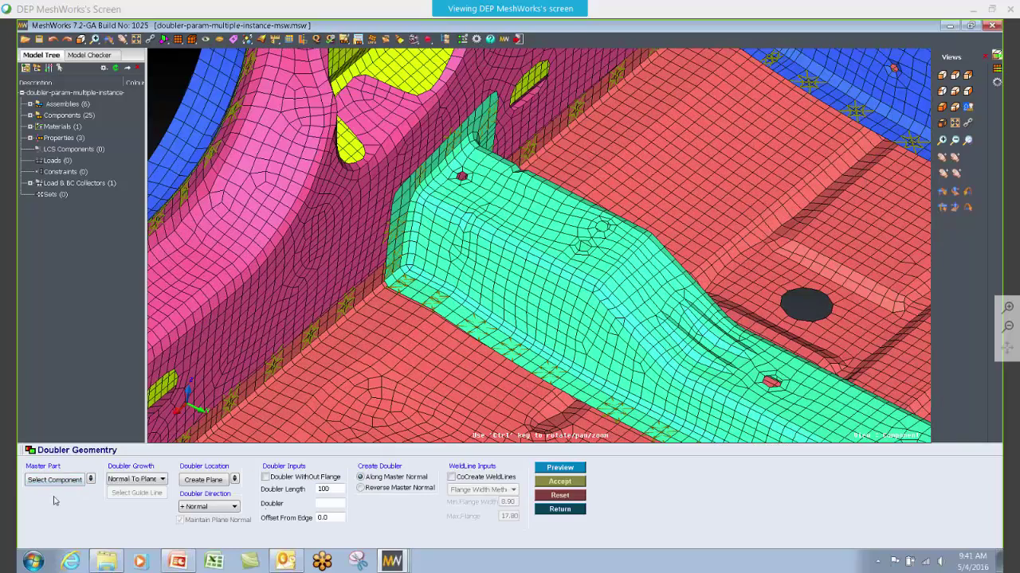
{"action": "left_click", "coordinate": [73, 480]}
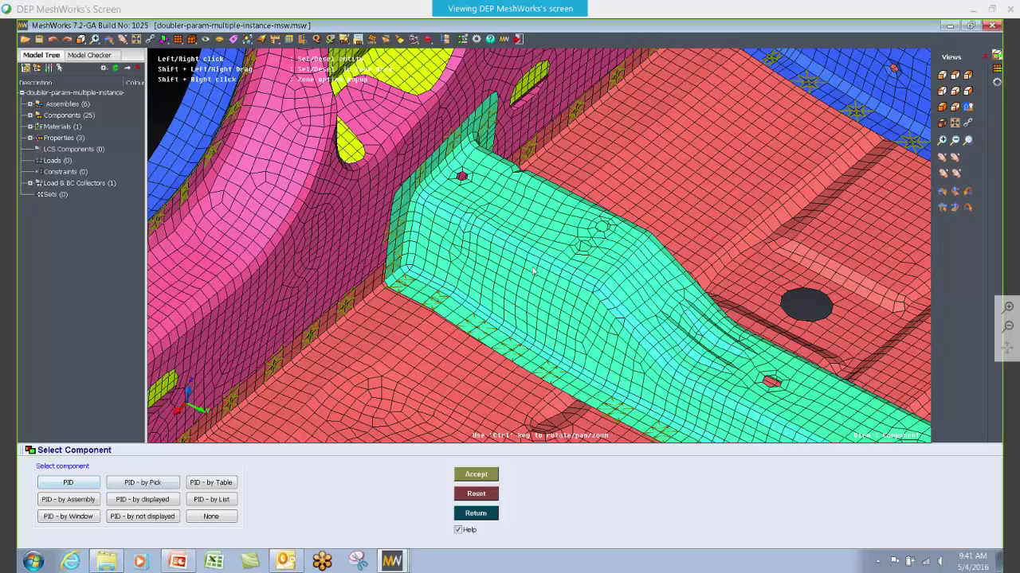
{"action": "left_click", "coordinate": [530, 265]}
{"action": "left_click_drag", "start_coordinate": [448, 320], "coordinate": [443, 329], "text": "ctrl"}
{"action": "middle_click_drag", "start_coordinate": [443, 329], "coordinate": [489, 330], "text": "ctrl"}
{"action": "left_click_drag", "start_coordinate": [489, 329], "coordinate": [574, 290], "text": "ctrl"}
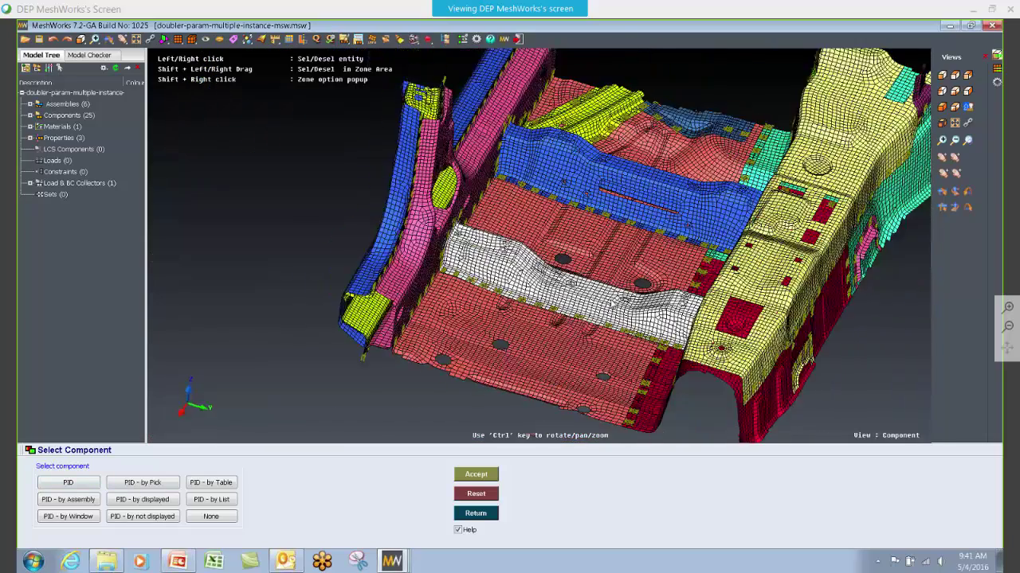
{"action": "middle_click_drag", "start_coordinate": [574, 290], "coordinate": [666, 228], "text": "ctrl"}
{"action": "left_click_drag", "start_coordinate": [667, 228], "coordinate": [359, 476], "text": "ctrl"}
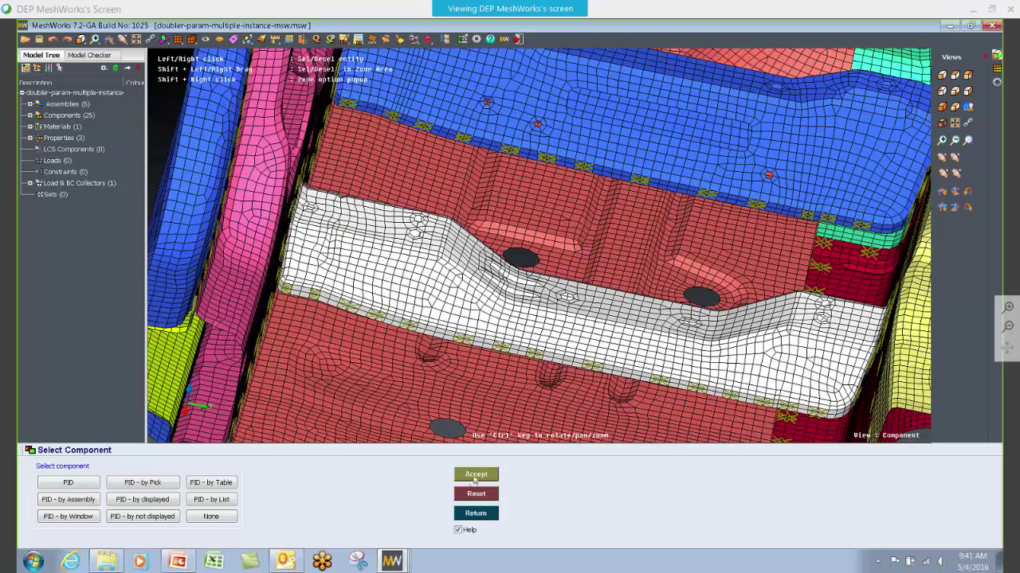
{"action": "left_click", "coordinate": [476, 474]}
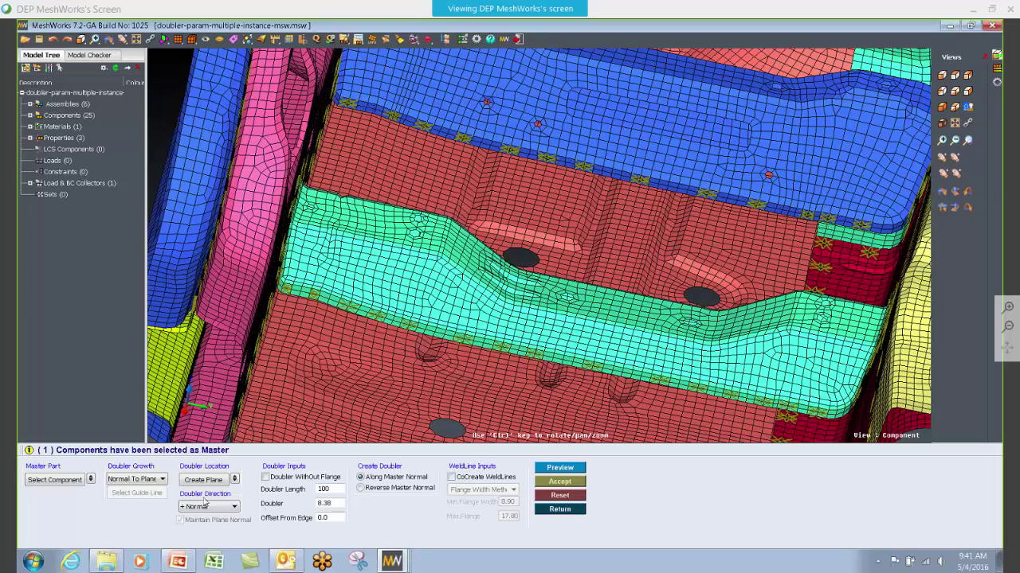
Step: Try to create the doubler location plane along the X-Axis, centred on a node of the cross-member's front face
{"action": "left_click", "coordinate": [205, 480]}
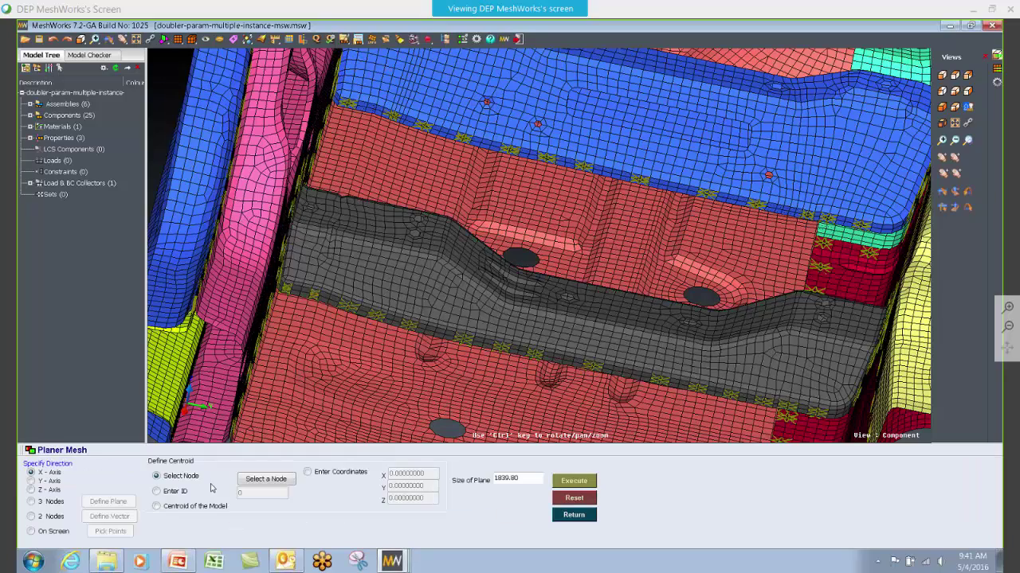
{"action": "left_click_drag", "start_coordinate": [326, 323], "coordinate": [234, 282], "text": "ctrl"}
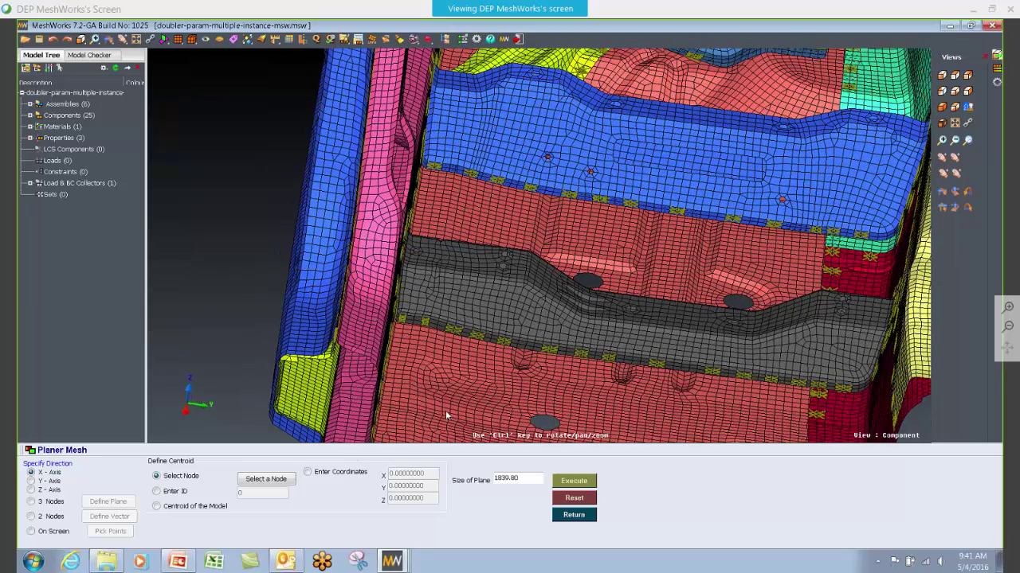
{"action": "left_click", "coordinate": [284, 483]}
{"action": "left_click_drag", "start_coordinate": [486, 375], "coordinate": [546, 341], "text": "ctrl"}
{"action": "scroll", "coordinate": [546, 341], "scroll_direction": "up", "scroll_amount": 3, "text": "ctrl"}
{"action": "middle_click_drag", "start_coordinate": [545, 340], "coordinate": [527, 262], "text": "ctrl"}
{"action": "left_click", "coordinate": [463, 326]}
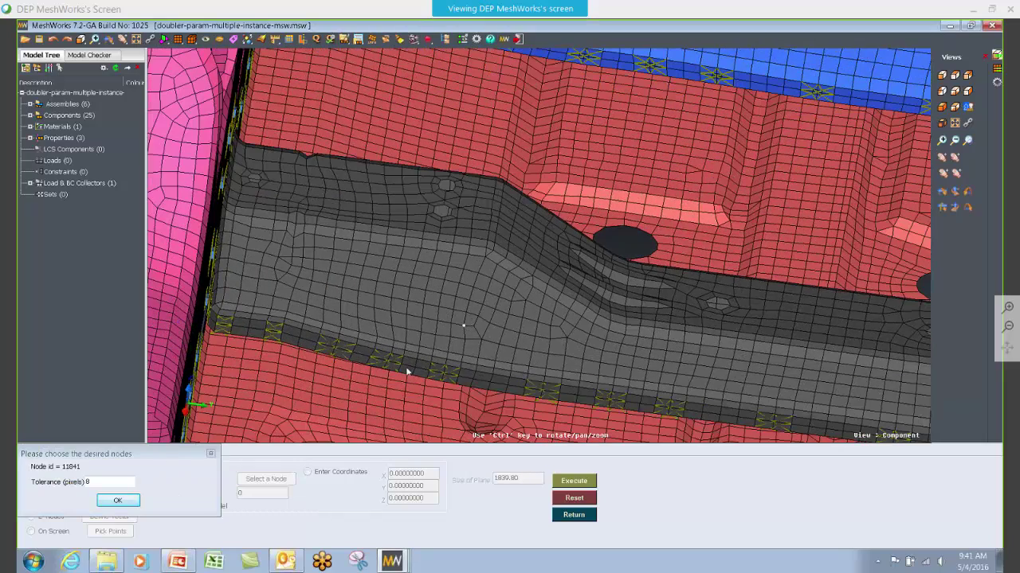
{"action": "left_click", "coordinate": [115, 501]}
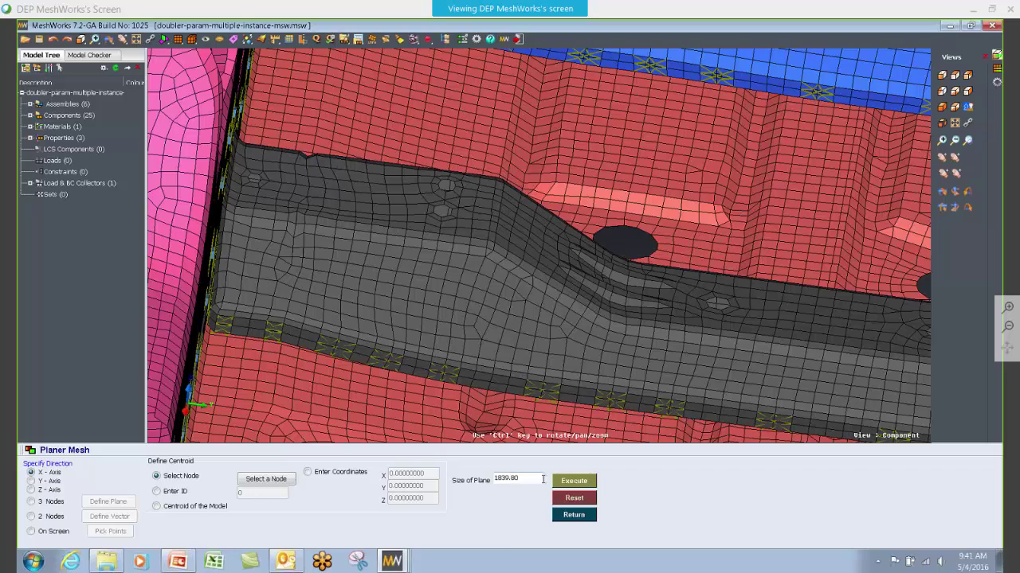
{"action": "left_click", "coordinate": [575, 481]}
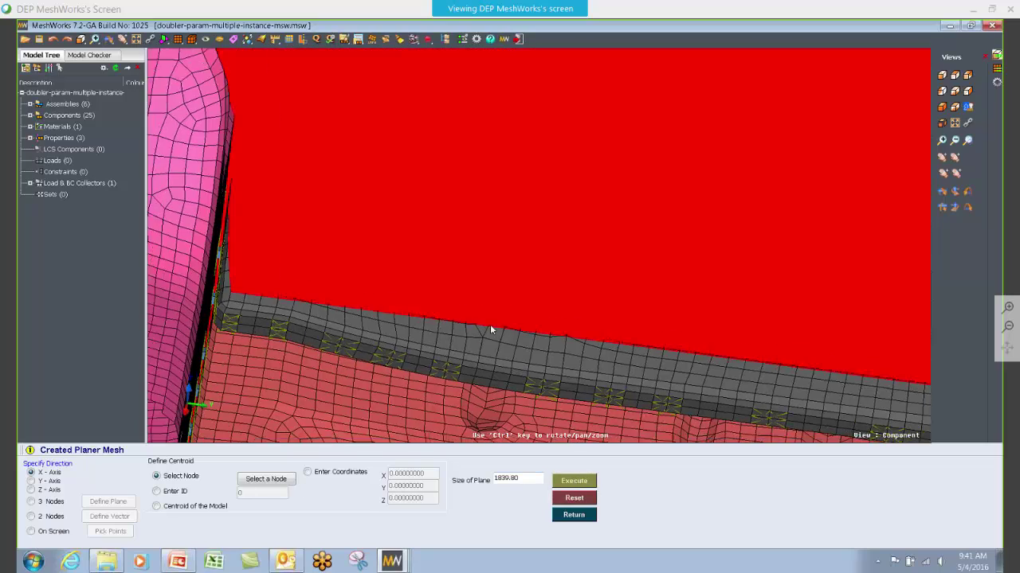
{"action": "scroll", "coordinate": [502, 331], "scroll_direction": "down", "scroll_amount": 6, "text": "ctrl"}
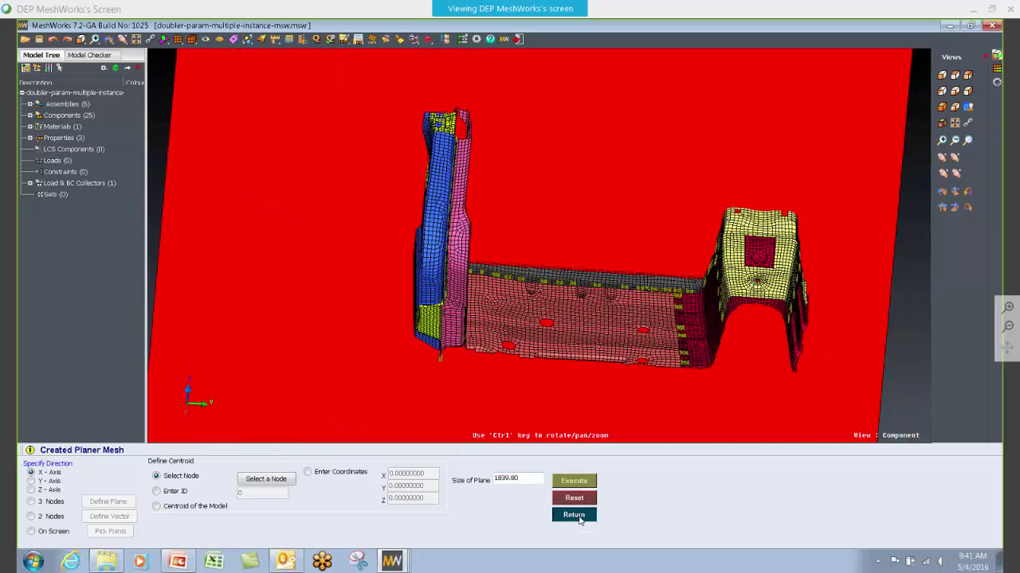
{"action": "left_click", "coordinate": [580, 520]}
Step: Create the doubler location plane along the Y-Axis, centred on a node of the cross-member's front face near the bend
{"action": "left_click", "coordinate": [200, 482]}
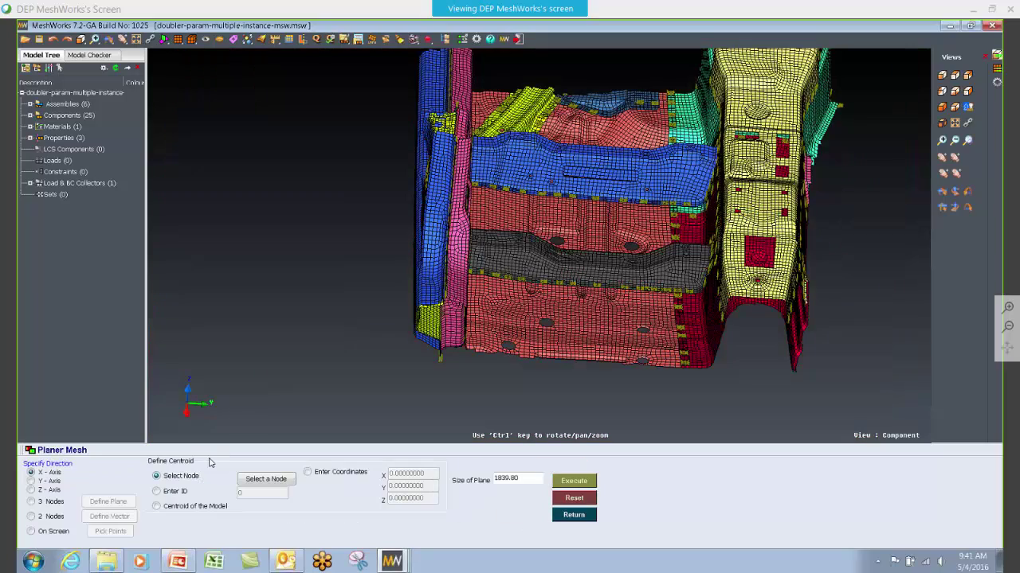
{"action": "scroll", "coordinate": [366, 378], "scroll_direction": "up", "scroll_amount": 5, "text": "ctrl"}
{"action": "left_click", "coordinate": [266, 478]}
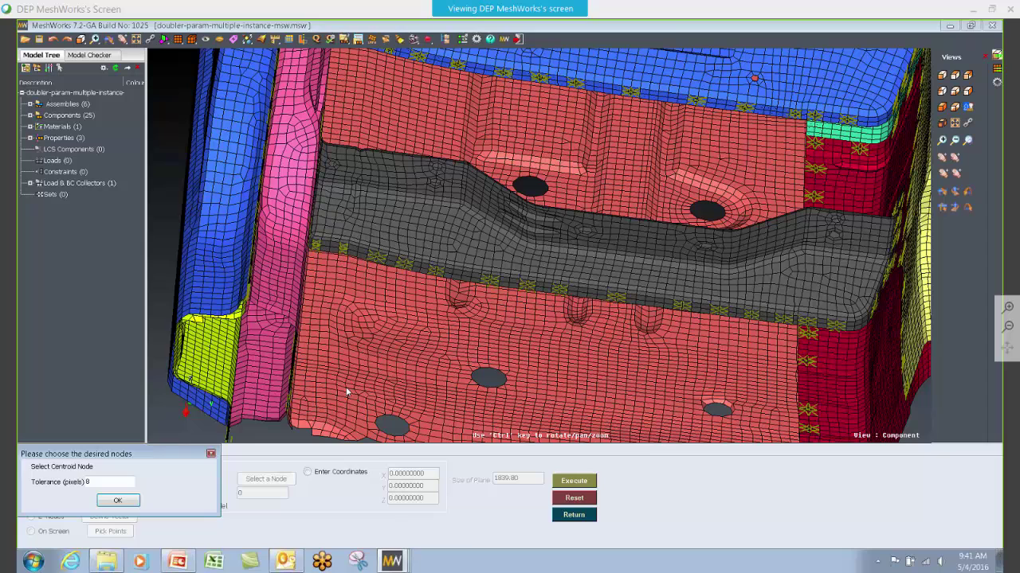
{"action": "left_click", "coordinate": [447, 245]}
{"action": "left_click", "coordinate": [117, 500]}
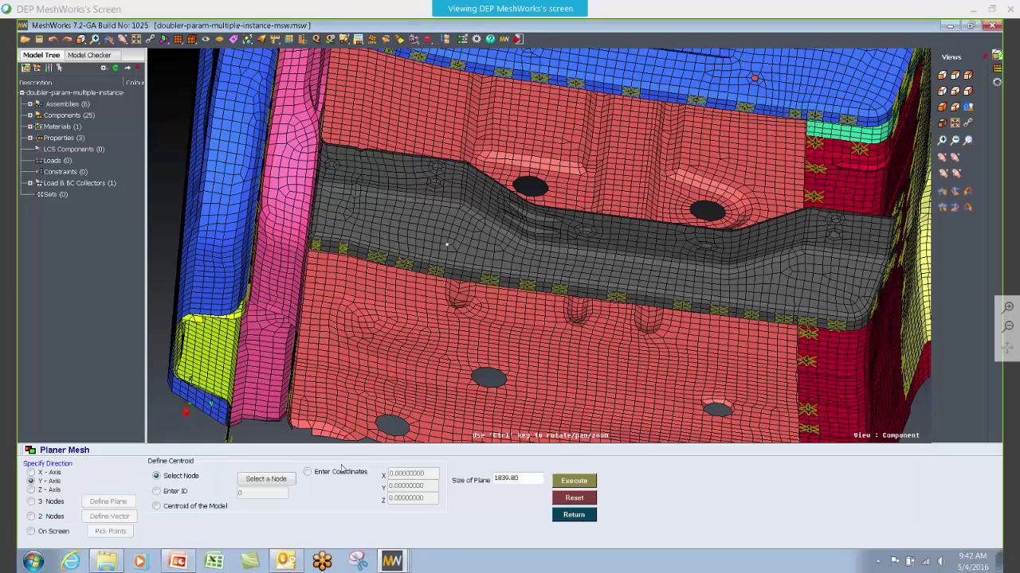
{"action": "left_click", "coordinate": [574, 480]}
{"action": "scroll", "coordinate": [555, 346], "scroll_direction": "down", "scroll_amount": 5, "text": "ctrl"}
{"action": "left_click_drag", "start_coordinate": [555, 347], "coordinate": [446, 264], "text": "ctrl"}
{"action": "scroll", "coordinate": [446, 263], "scroll_direction": "up", "scroll_amount": 5, "text": "ctrl"}
{"action": "right_click_drag", "start_coordinate": [505, 268], "coordinate": [542, 293], "text": "ctrl"}
{"action": "scroll", "coordinate": [515, 320], "scroll_direction": "down", "scroll_amount": 1, "text": "ctrl"}
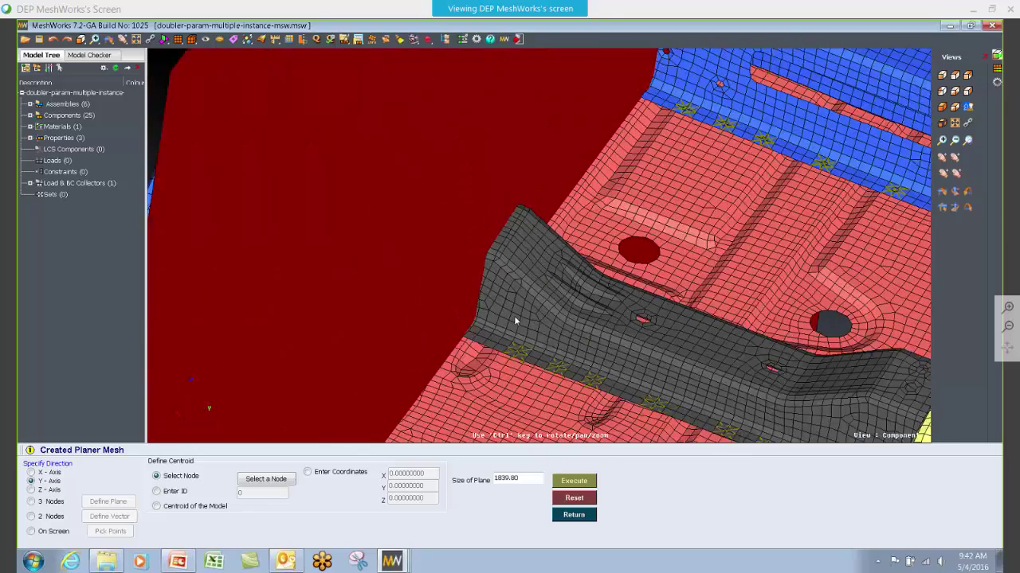
{"action": "scroll", "coordinate": [514, 320], "scroll_direction": "down", "scroll_amount": 2, "text": "ctrl"}
{"action": "left_click", "coordinate": [586, 515]}
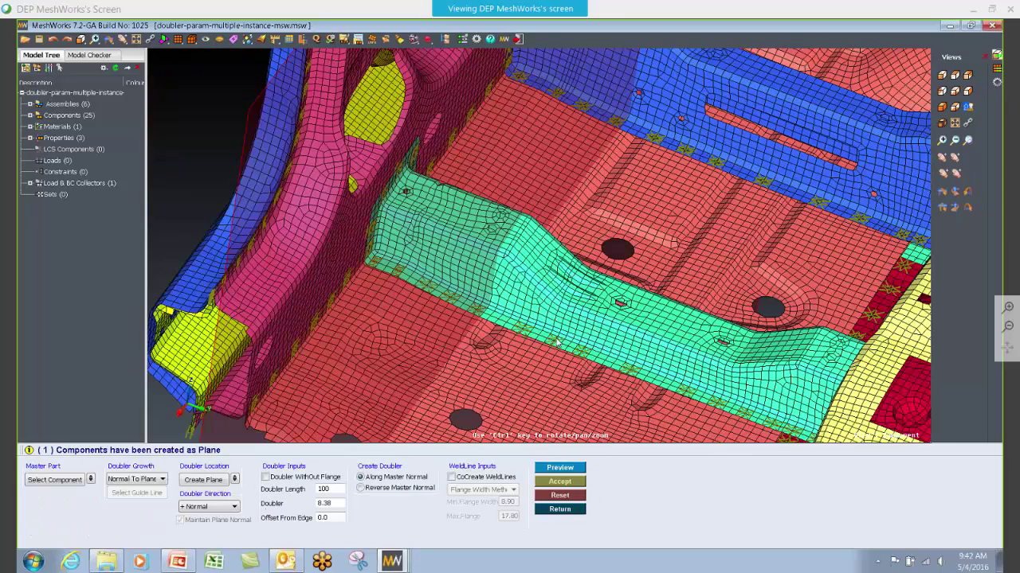
Step: Set the doubler direction to +/- Normal and preview the doubler on the cross-member
{"action": "left_click_drag", "start_coordinate": [422, 287], "coordinate": [427, 433], "text": "ctrl"}
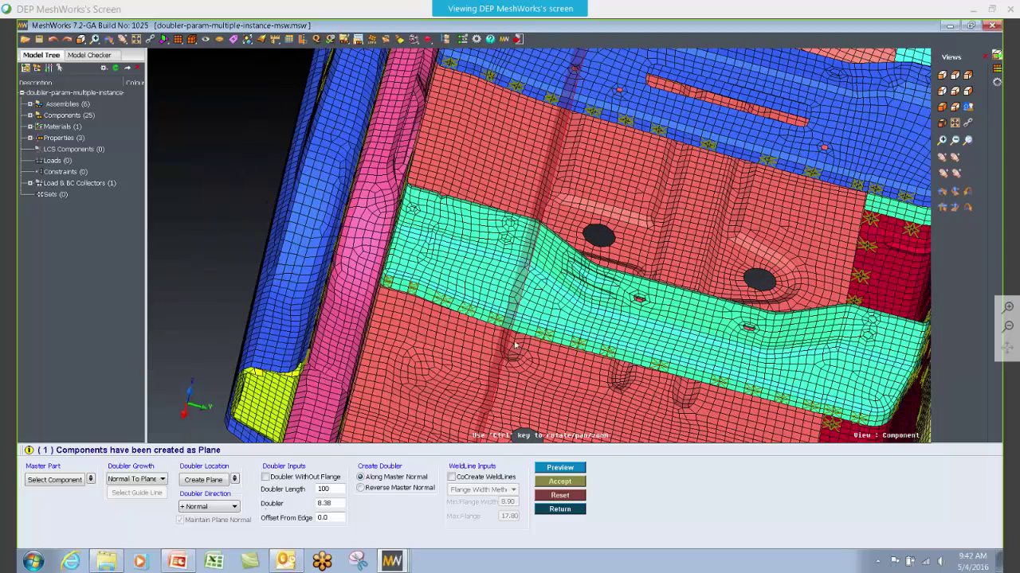
{"action": "left_click_drag", "start_coordinate": [625, 271], "coordinate": [605, 275], "text": "ctrl"}
{"action": "scroll", "coordinate": [432, 292], "scroll_direction": "up", "scroll_amount": 4}
{"action": "left_click_drag", "start_coordinate": [432, 292], "coordinate": [618, 305], "text": "ctrl"}
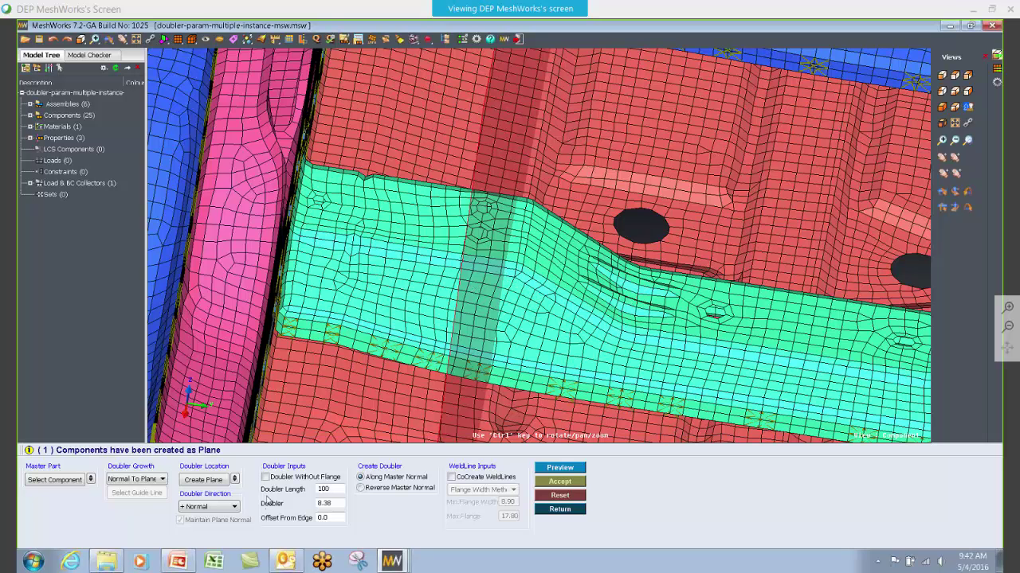
{"action": "left_click_drag", "start_coordinate": [456, 285], "coordinate": [497, 268], "text": "ctrl"}
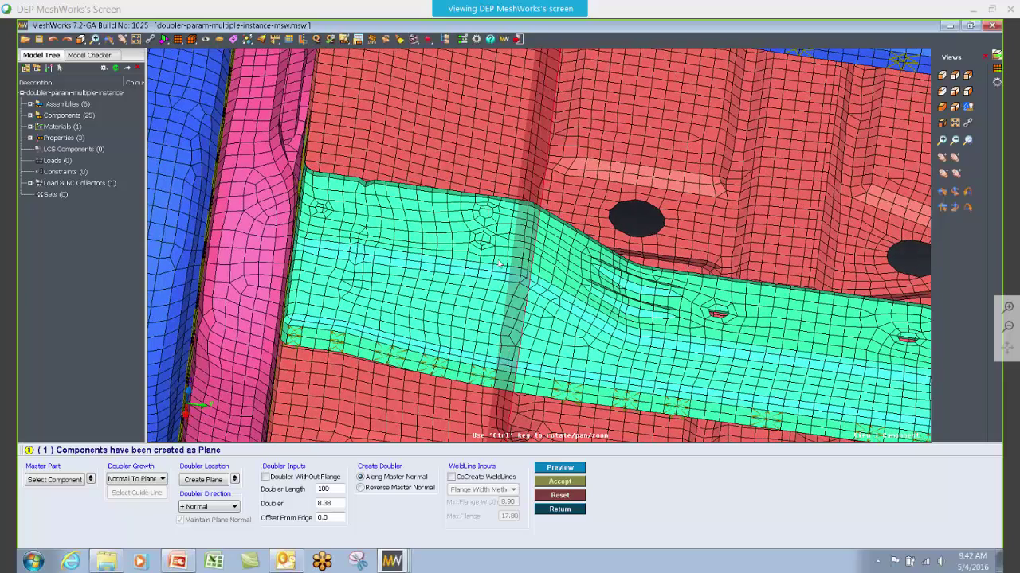
{"action": "left_click_drag", "start_coordinate": [565, 260], "coordinate": [521, 273], "text": "ctrl"}
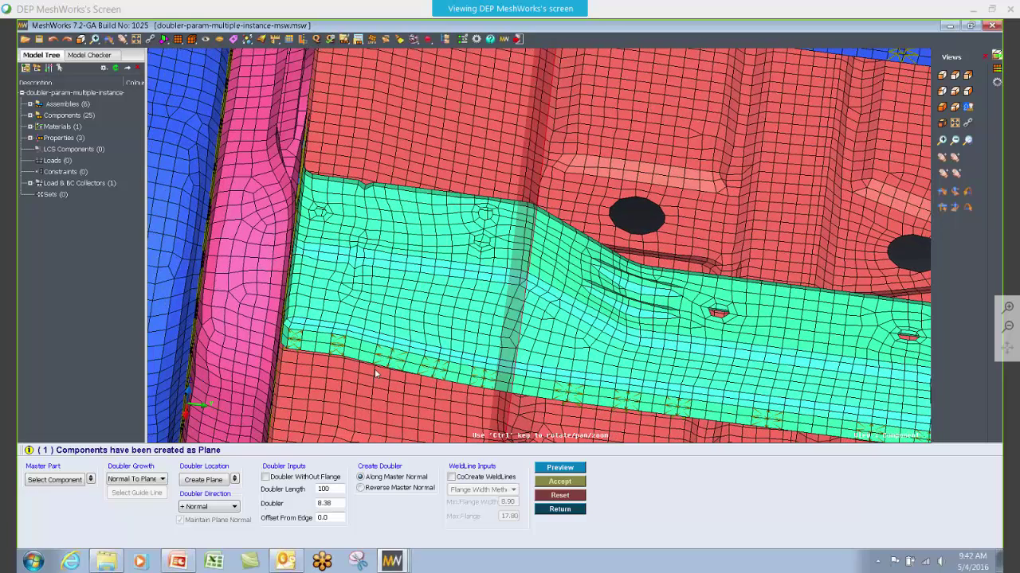
{"action": "left_click", "coordinate": [227, 507]}
{"action": "left_click", "coordinate": [210, 535]}
{"action": "left_click_drag", "start_coordinate": [550, 321], "coordinate": [496, 308], "text": "ctrl"}
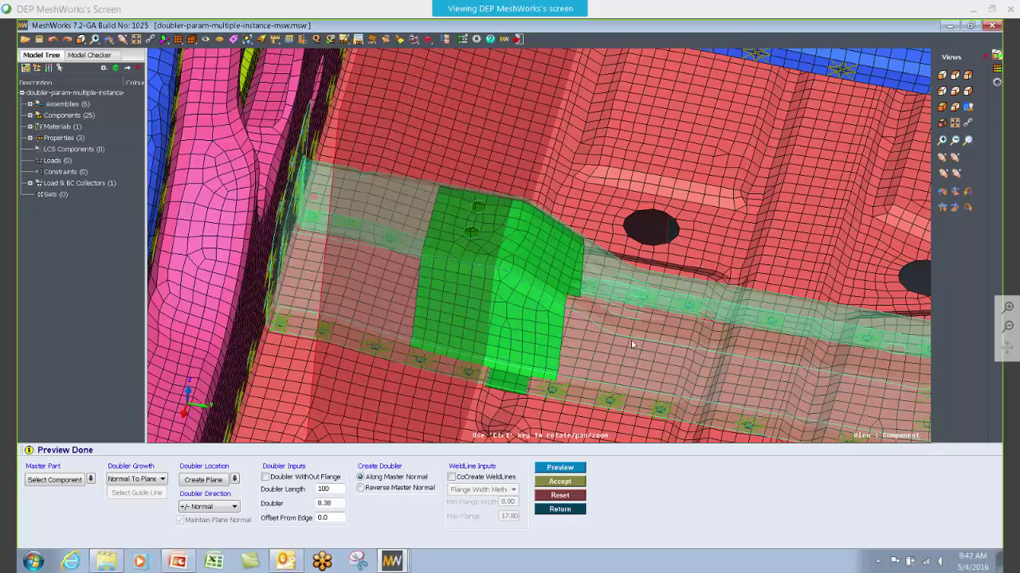
Step: Inspect the previewed doubler on the cross-member and accept its geometry
{"action": "left_click_drag", "start_coordinate": [647, 367], "coordinate": [533, 211], "text": "ctrl"}
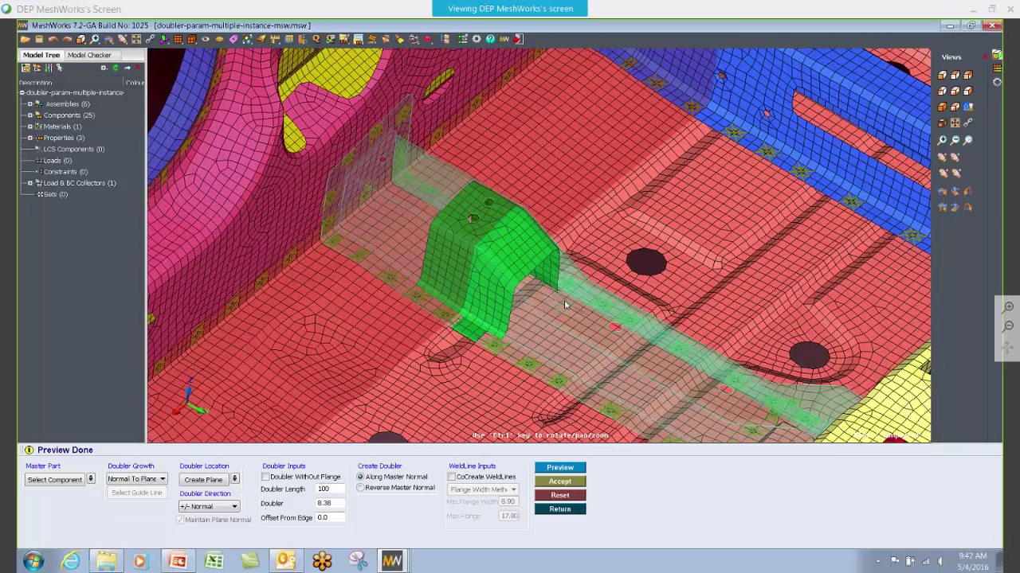
{"action": "left_click_drag", "start_coordinate": [480, 315], "coordinate": [475, 241], "text": "ctrl"}
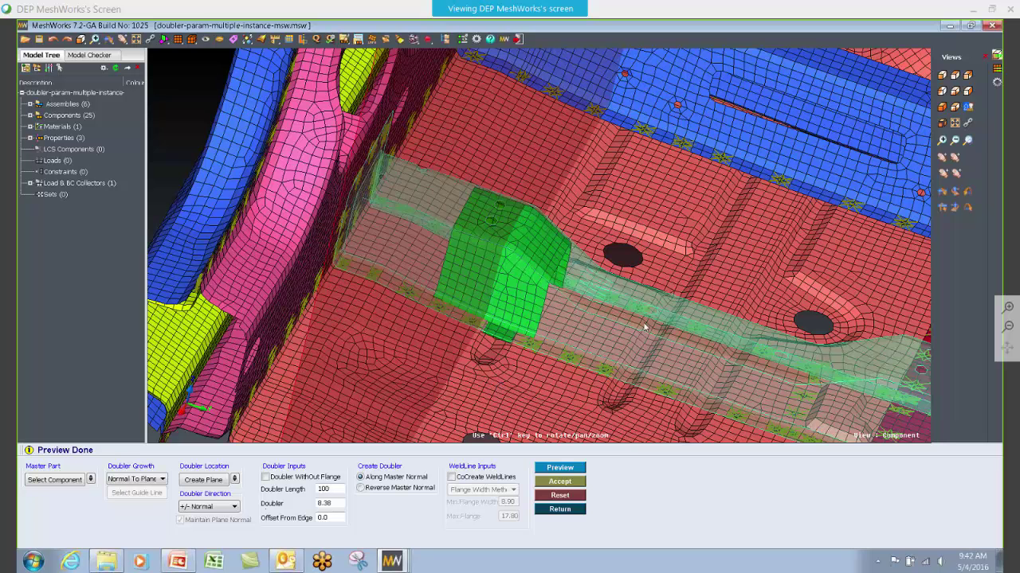
{"action": "left_click", "coordinate": [567, 482]}
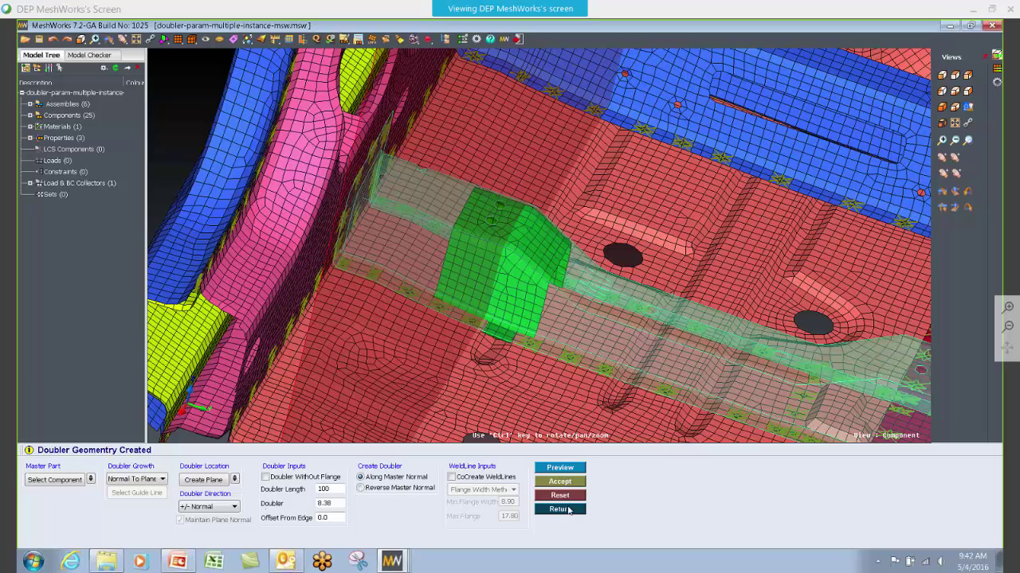
{"action": "left_click", "coordinate": [566, 509]}
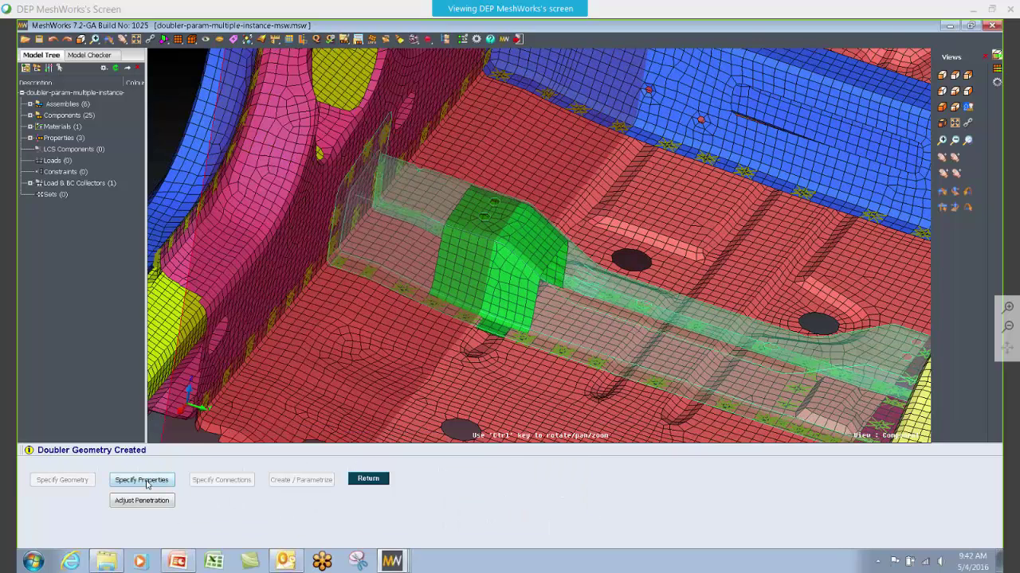
Step: In the doubler's property definition, choose existing component 29 (ID 6) as the part to move DoublerComp_175 to
{"action": "left_click", "coordinate": [142, 480]}
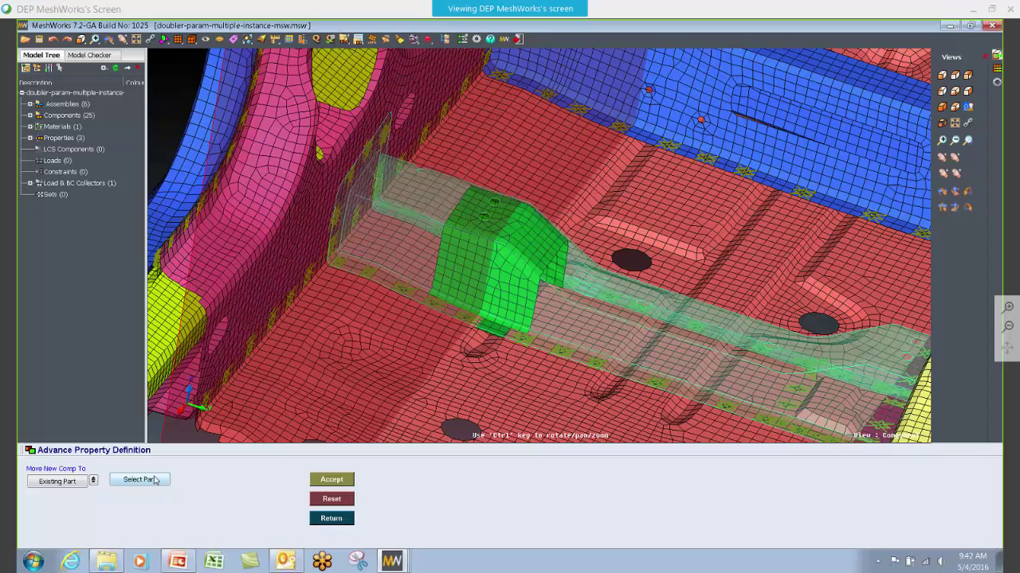
{"action": "left_click", "coordinate": [154, 479]}
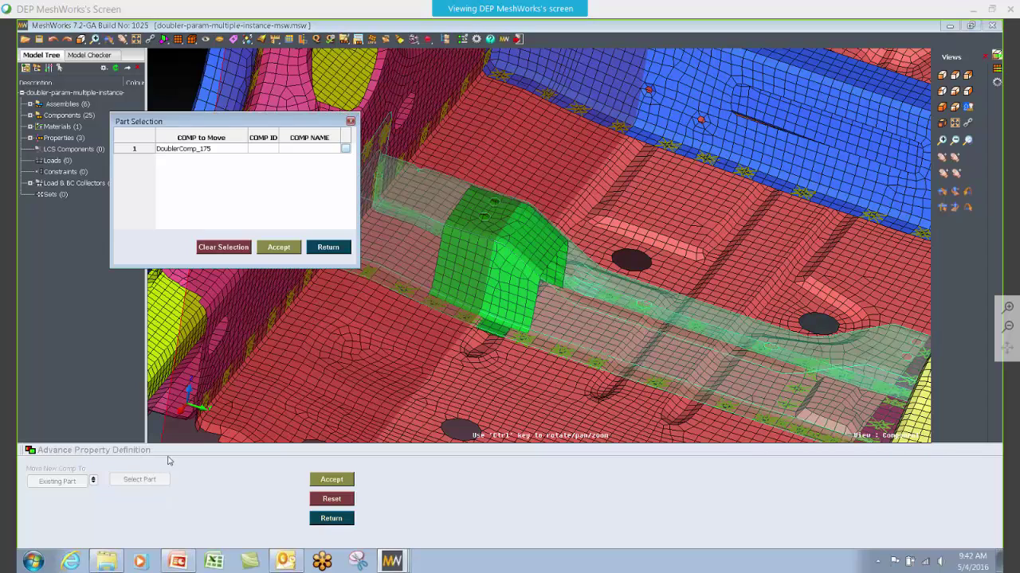
{"action": "left_click", "coordinate": [345, 149]}
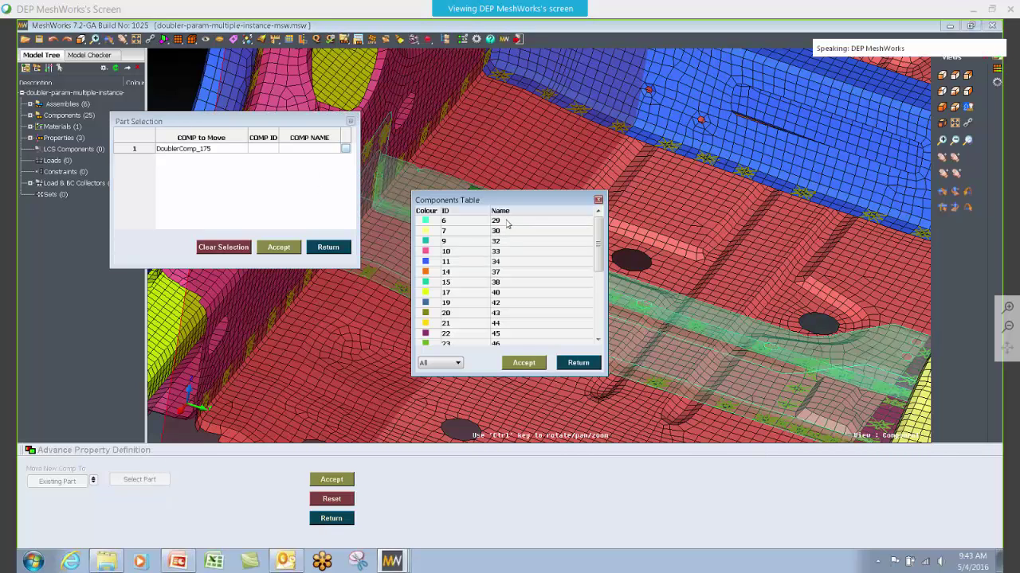
{"action": "left_click", "coordinate": [507, 222]}
{"action": "left_click", "coordinate": [517, 364]}
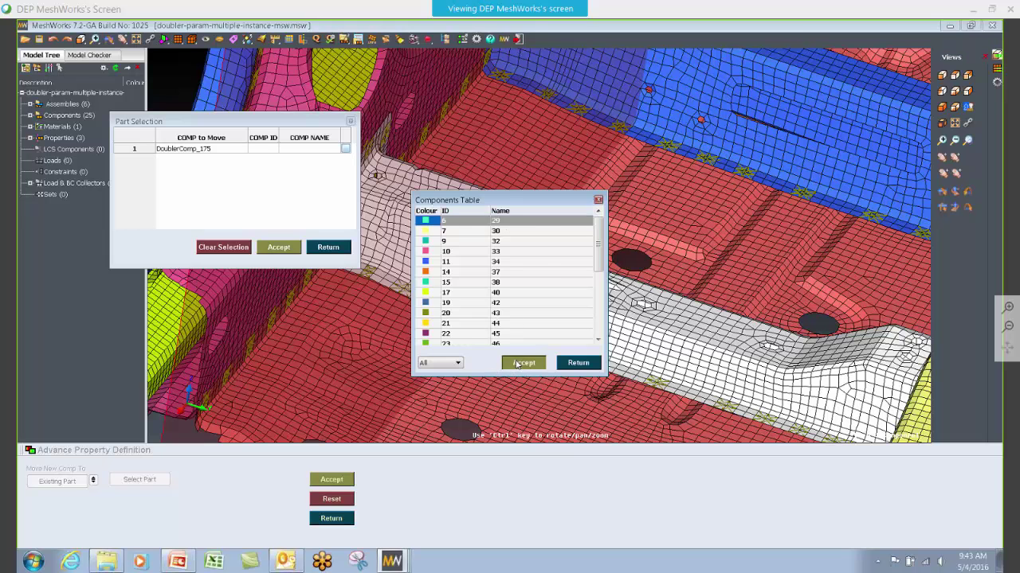
{"action": "left_click", "coordinate": [278, 247]}
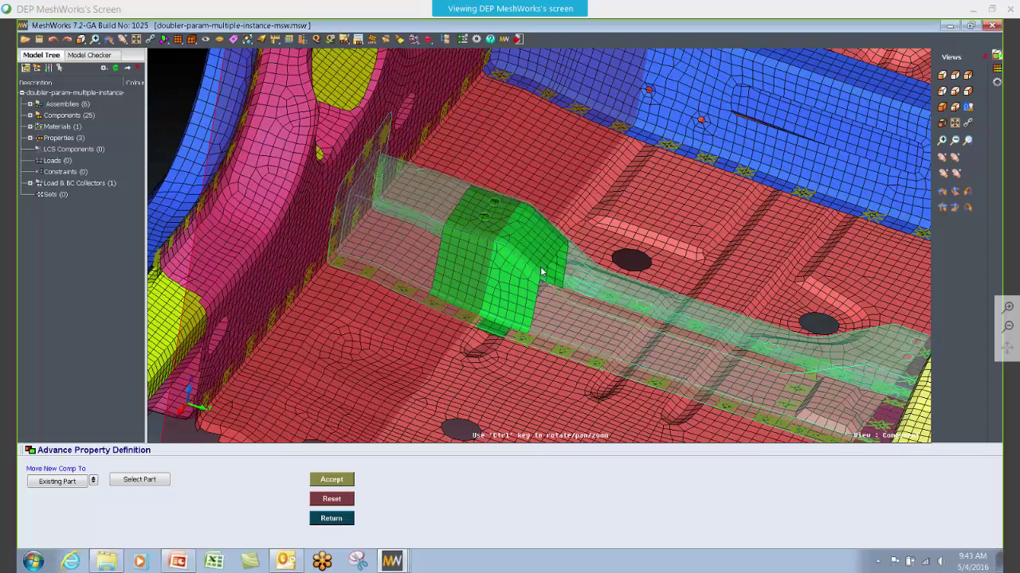
Step: Accept the doubler's property definition and examine the doubler on the cross-member
{"action": "left_click", "coordinate": [332, 480]}
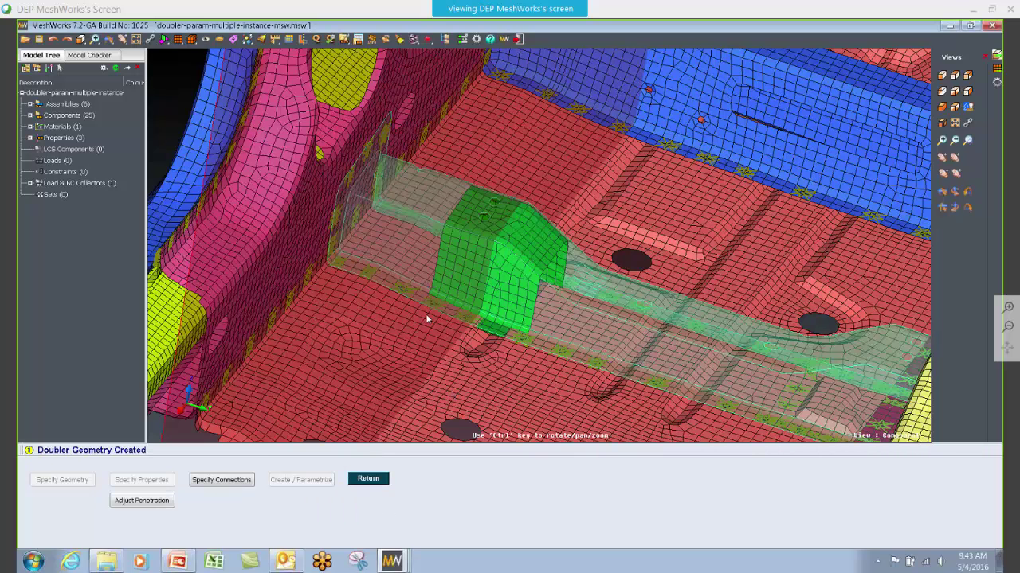
{"action": "left_click_drag", "start_coordinate": [427, 319], "coordinate": [462, 334], "text": "ctrl"}
{"action": "middle_click_drag", "start_coordinate": [470, 328], "coordinate": [541, 311], "text": "ctrl"}
{"action": "scroll", "coordinate": [539, 311], "scroll_direction": "up", "scroll_amount": 2}
{"action": "left_click_drag", "start_coordinate": [537, 311], "coordinate": [587, 221], "text": "ctrl"}
{"action": "scroll", "coordinate": [565, 286], "scroll_direction": "up", "scroll_amount": 3}
{"action": "scroll", "coordinate": [536, 293], "scroll_direction": "down", "scroll_amount": 3}
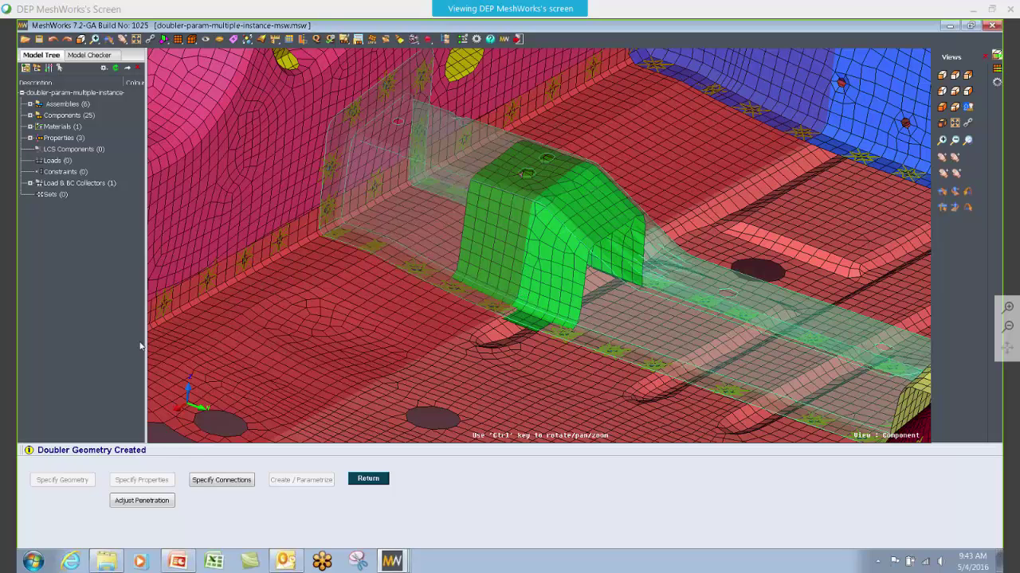
Step: Adjust the doubler's penetration with floor component 73 (ID 50) as the follower part at sequence 1
{"action": "left_click", "coordinate": [148, 501]}
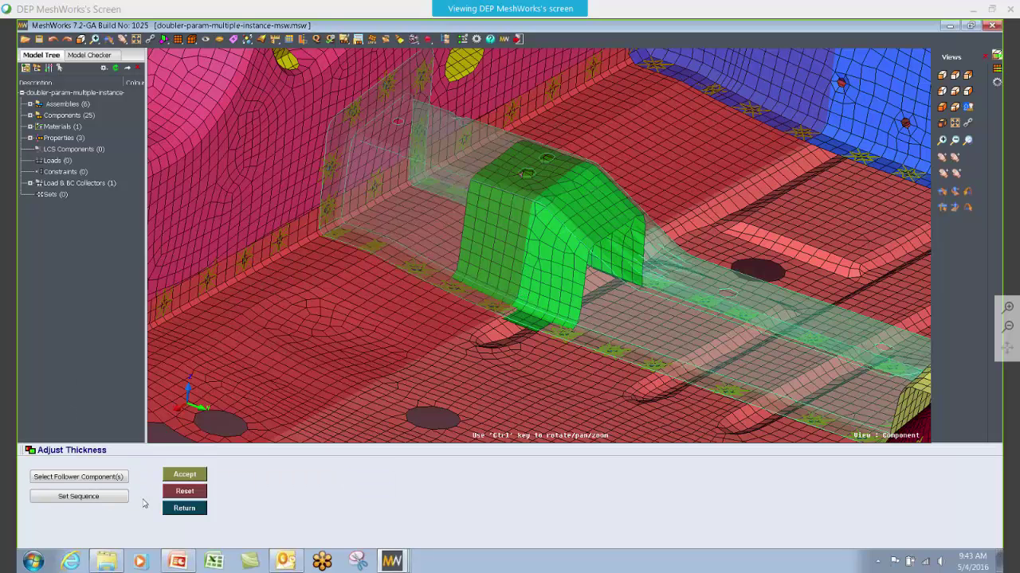
{"action": "left_click", "coordinate": [84, 478]}
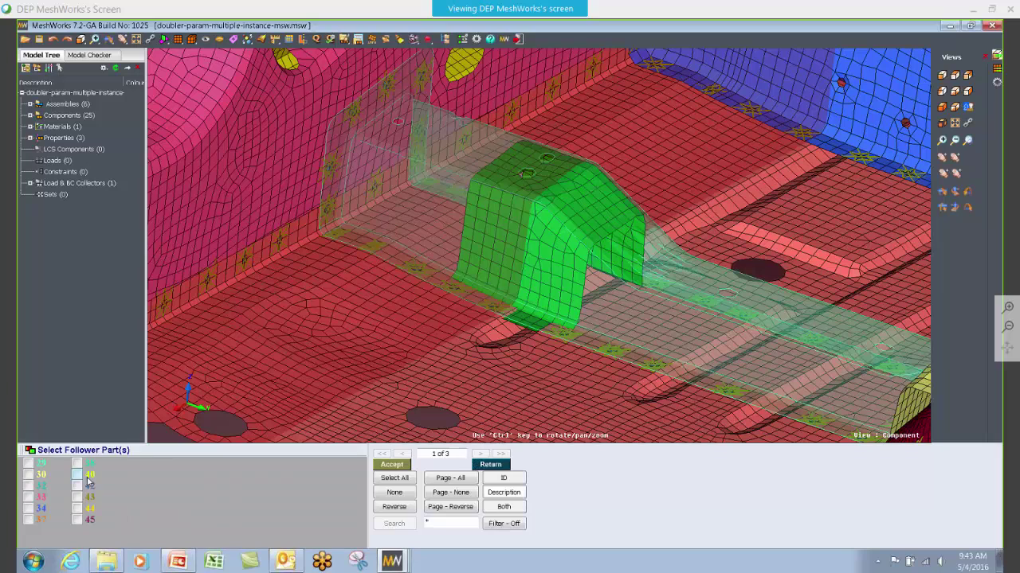
{"action": "left_click_drag", "start_coordinate": [361, 350], "coordinate": [531, 374], "text": "ctrl"}
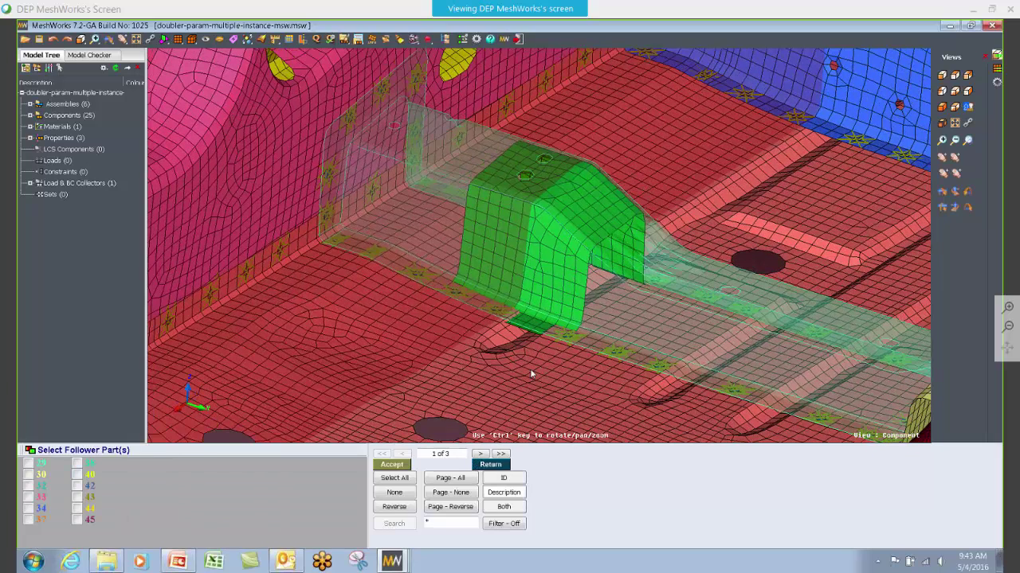
{"action": "left_click", "coordinate": [531, 374]}
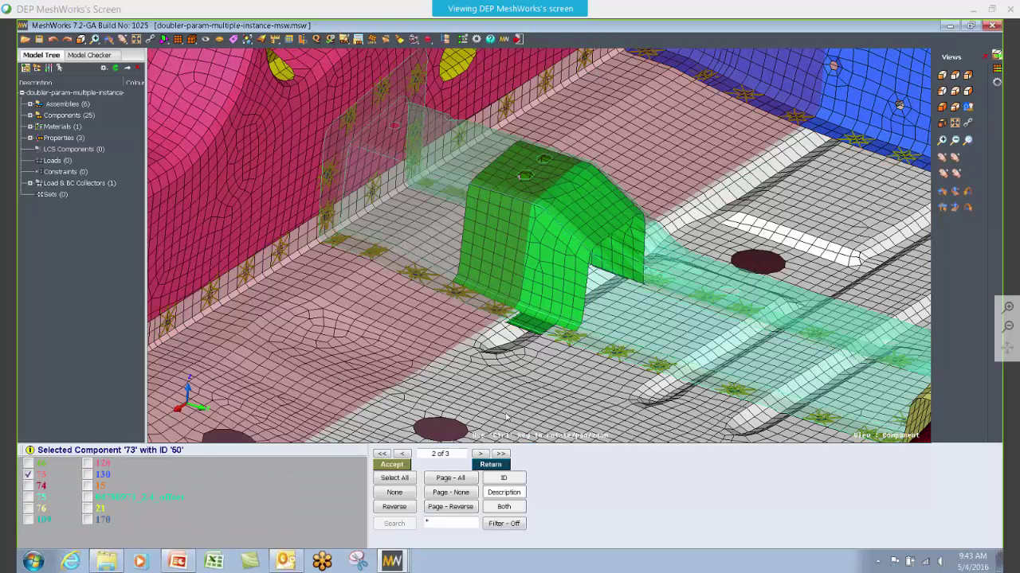
{"action": "left_click", "coordinate": [394, 464]}
{"action": "left_click", "coordinate": [110, 500]}
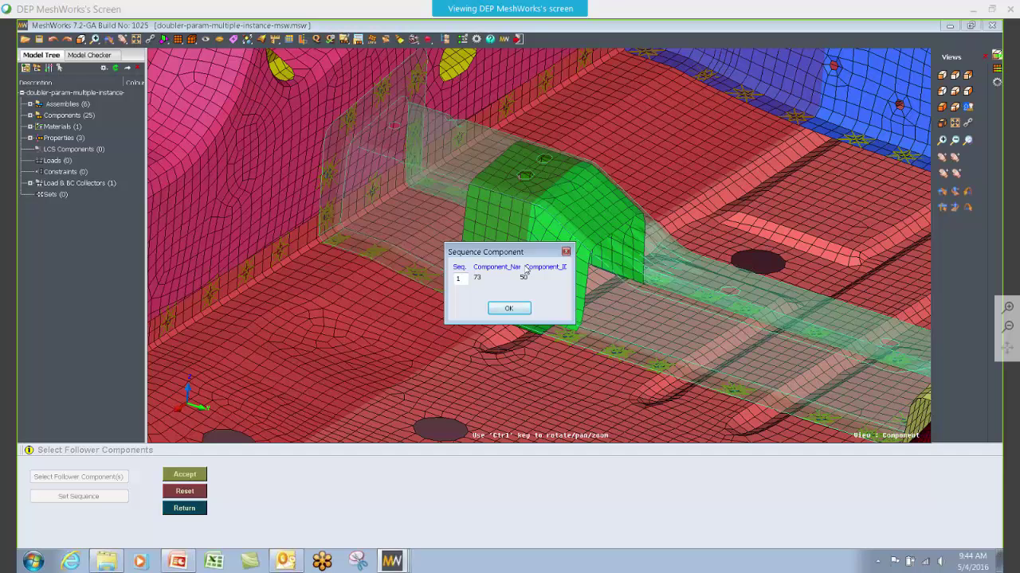
{"action": "left_click", "coordinate": [508, 308]}
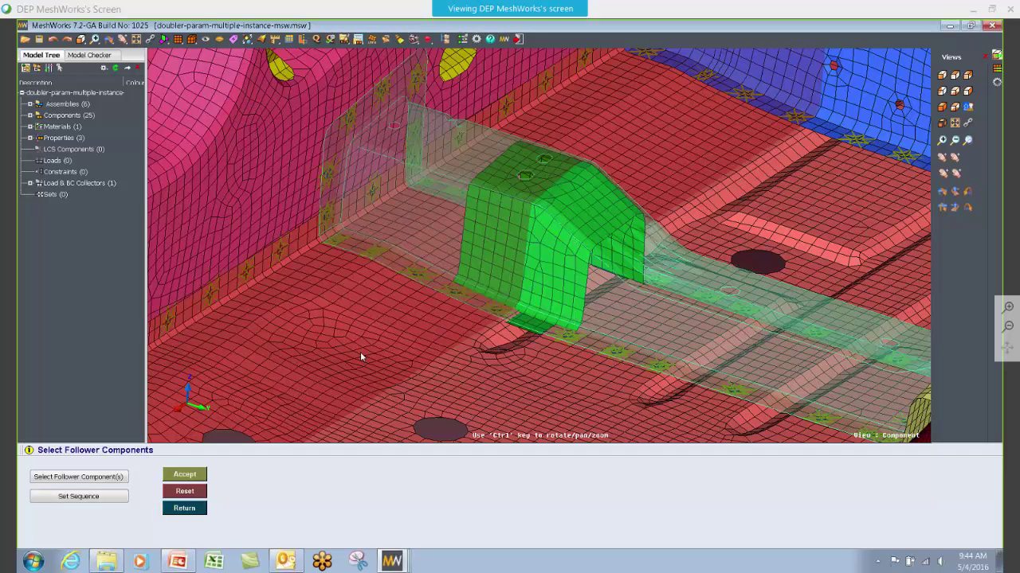
{"action": "left_click", "coordinate": [188, 474]}
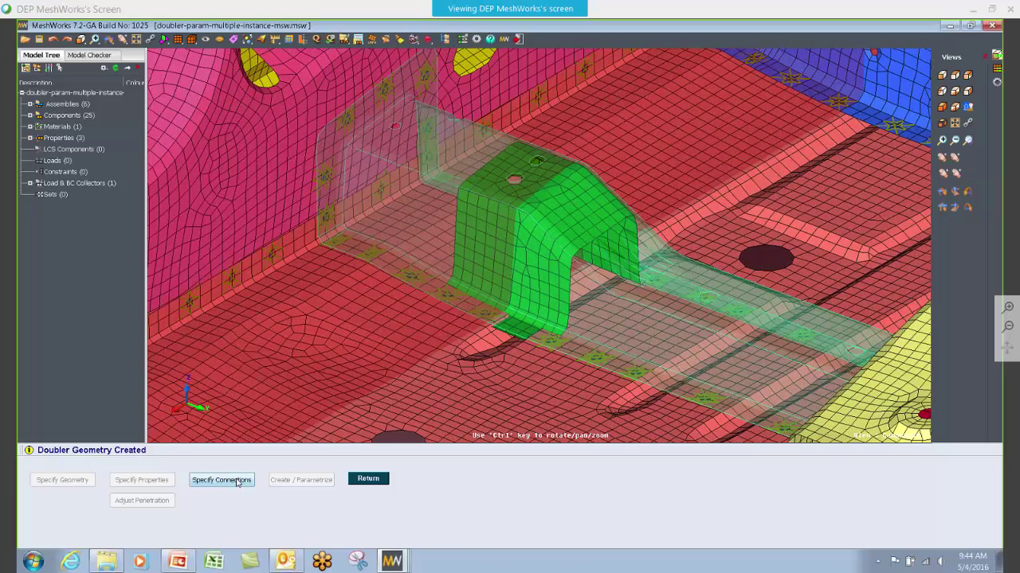
Step: Define the doubler's spot welds at existing spots with weld type ACM 71(Shell Gap), assigned based on connecting parts
{"action": "left_click", "coordinate": [239, 484]}
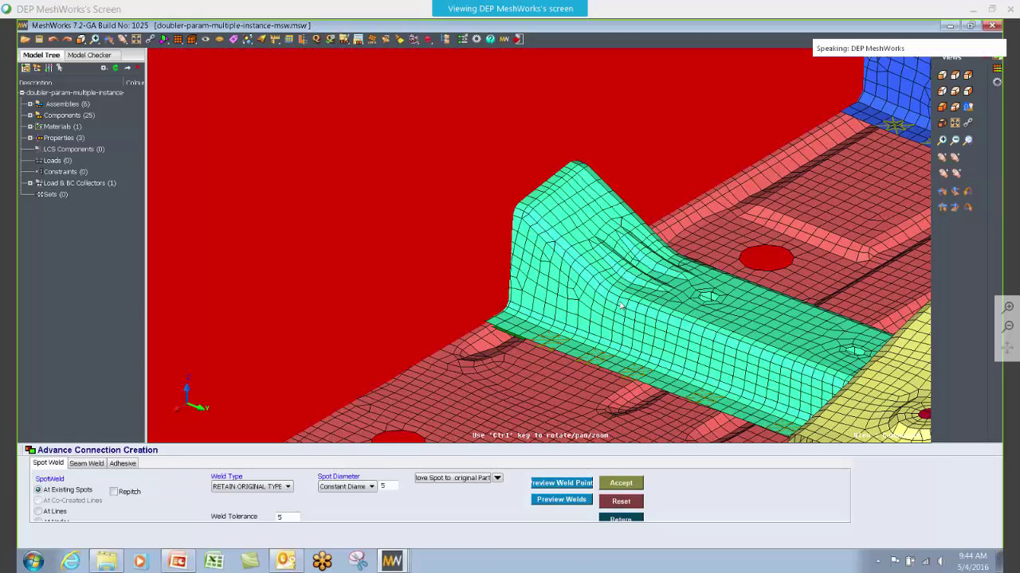
{"action": "left_click_drag", "start_coordinate": [653, 306], "coordinate": [700, 282], "text": "ctrl"}
{"action": "left_click", "coordinate": [266, 490]}
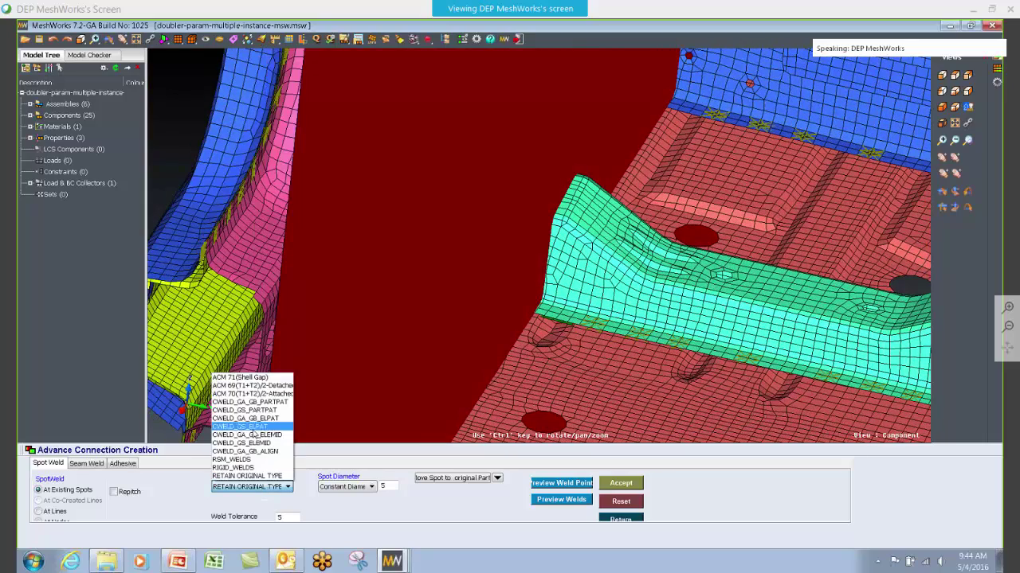
{"action": "left_click", "coordinate": [262, 380]}
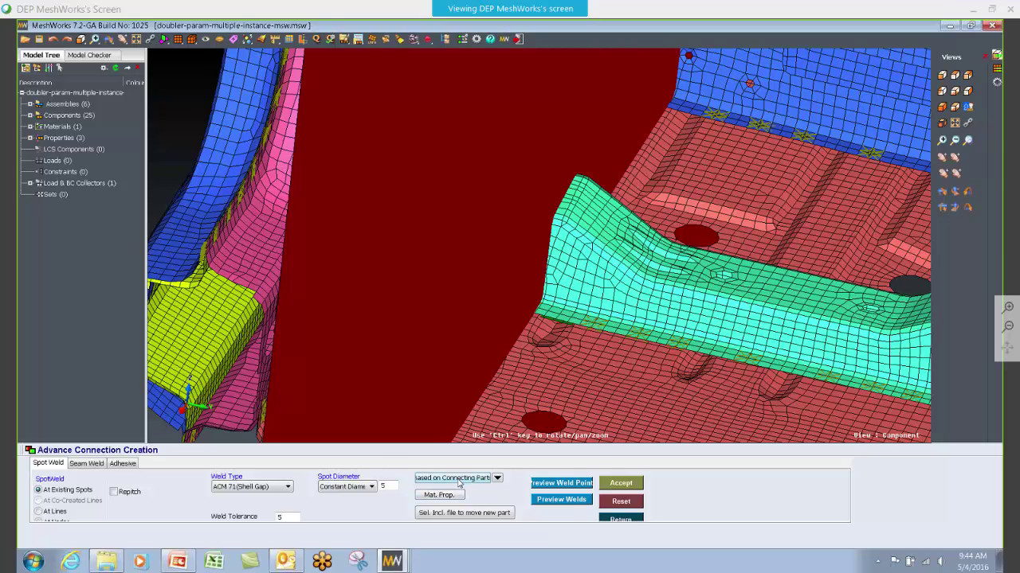
{"action": "left_click", "coordinate": [497, 478]}
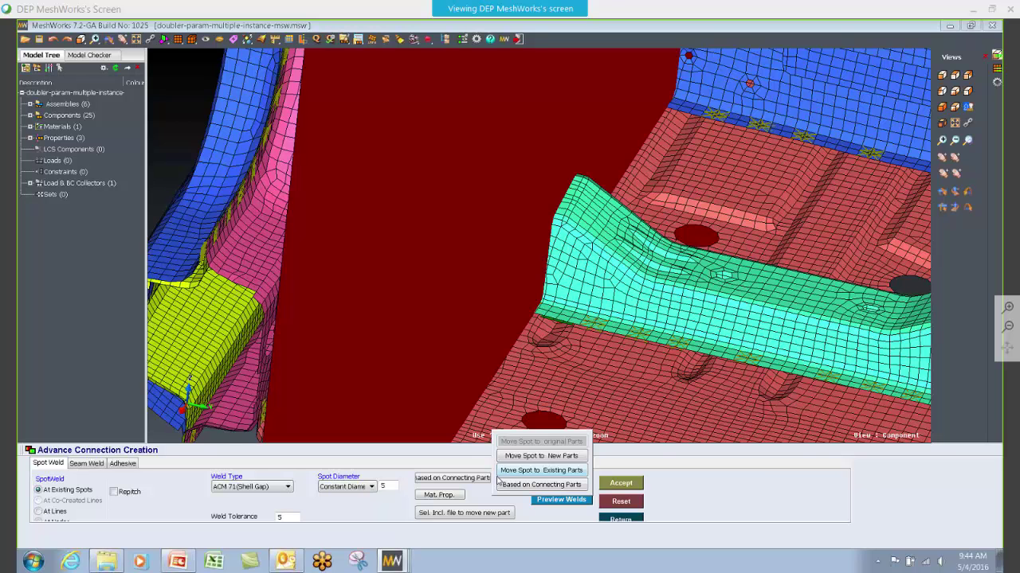
{"action": "left_click", "coordinate": [503, 484]}
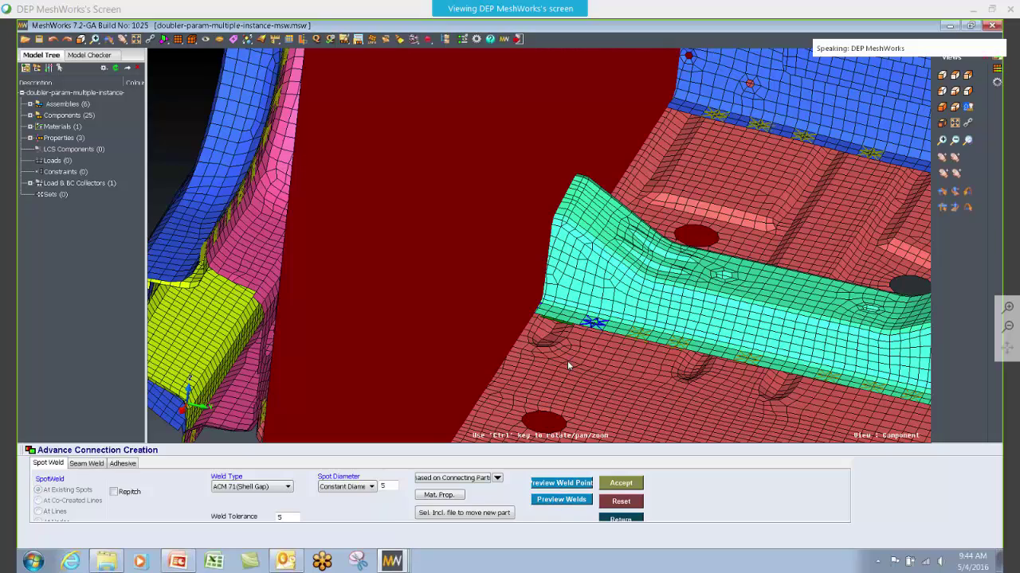
Step: Check the previewed spot welds along the cross-member's flanges and accept the doubler connections
{"action": "left_click_drag", "start_coordinate": [556, 322], "coordinate": [575, 380], "text": "ctrl"}
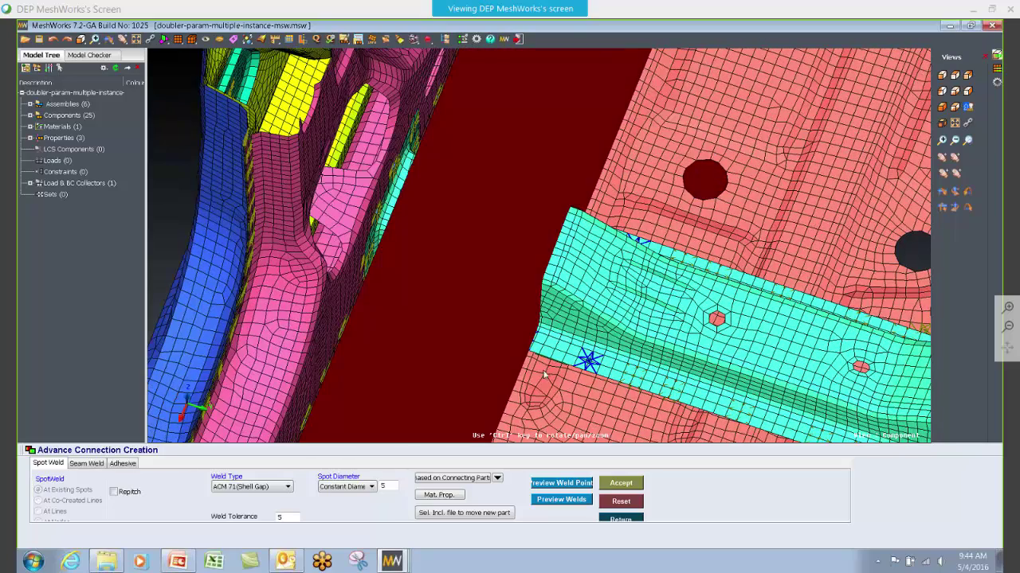
{"action": "left_click_drag", "start_coordinate": [742, 331], "coordinate": [597, 328], "text": "ctrl"}
{"action": "left_click_drag", "start_coordinate": [572, 242], "coordinate": [449, 284], "text": "ctrl"}
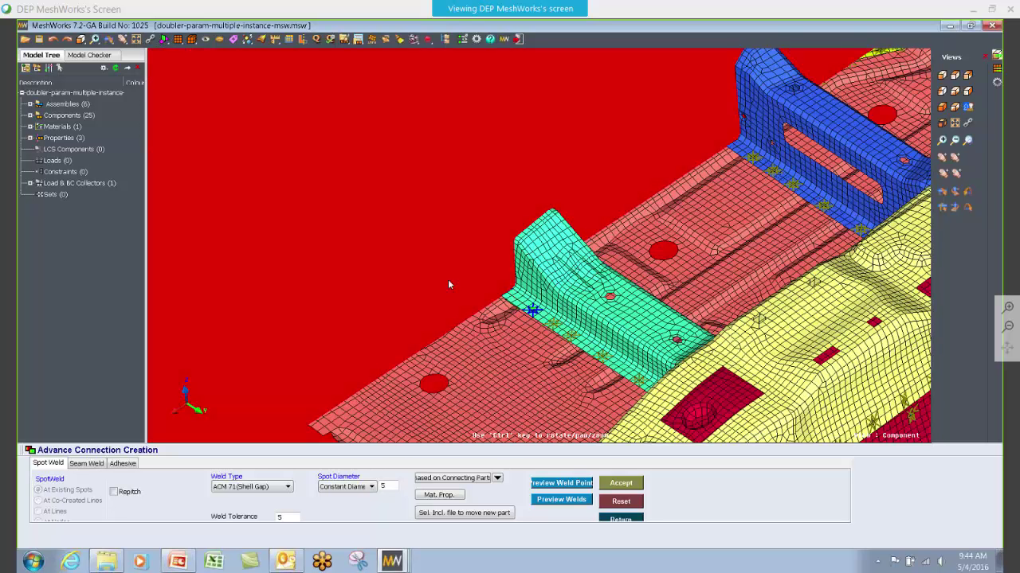
{"action": "left_click_drag", "start_coordinate": [554, 321], "coordinate": [641, 305], "text": "ctrl"}
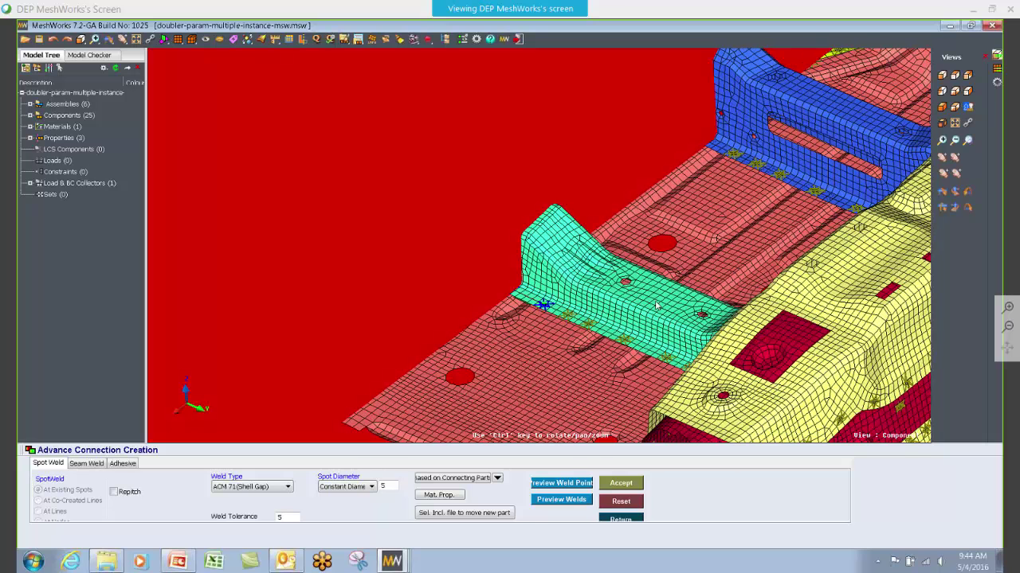
{"action": "left_click", "coordinate": [622, 483]}
{"action": "left_click_drag", "start_coordinate": [500, 364], "coordinate": [531, 342], "text": "ctrl"}
{"action": "scroll", "coordinate": [531, 342], "scroll_direction": "up", "scroll_amount": 3, "text": "ctrl"}
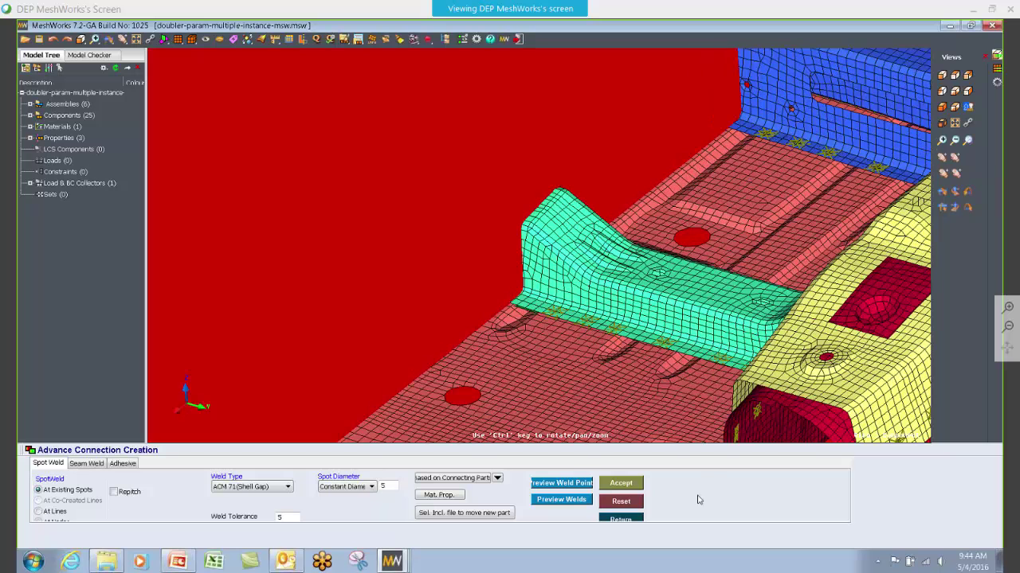
{"action": "left_click", "coordinate": [621, 519]}
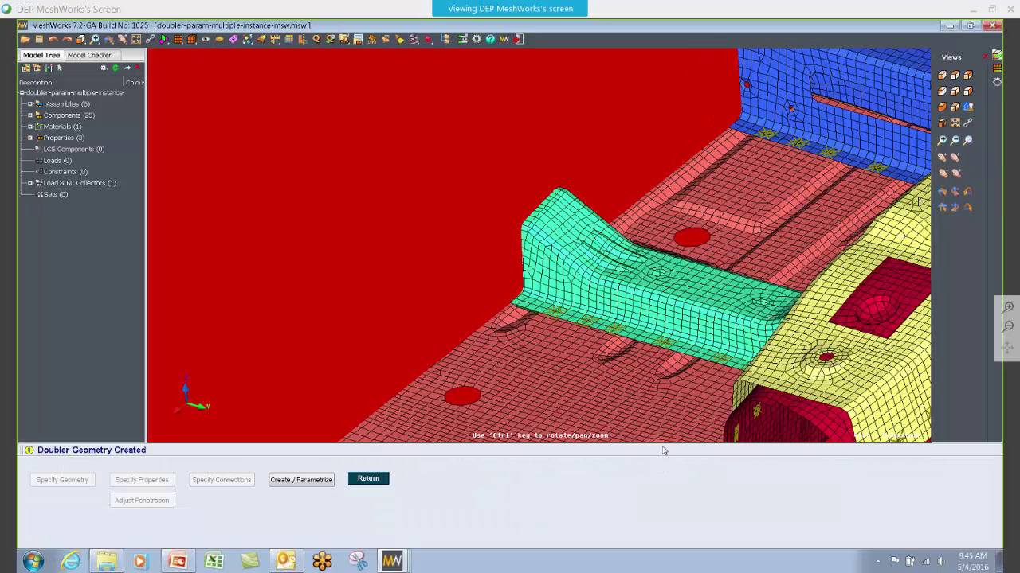
Step: Start parametrizing the doubler and review the execution choices, keeping Execute As Parameter
{"action": "left_click", "coordinate": [310, 483]}
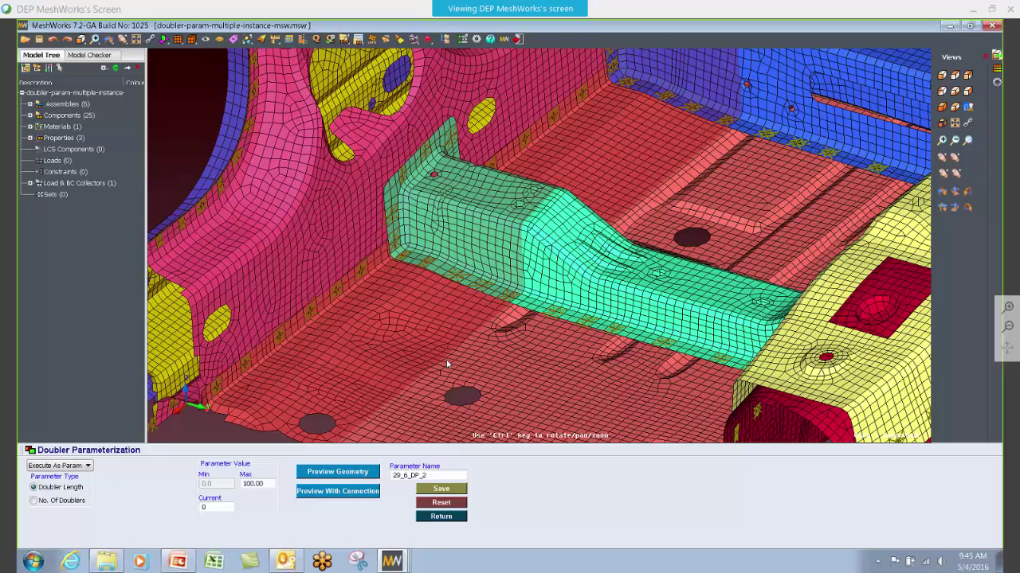
{"action": "left_click_drag", "start_coordinate": [605, 326], "coordinate": [519, 321], "text": "ctrl"}
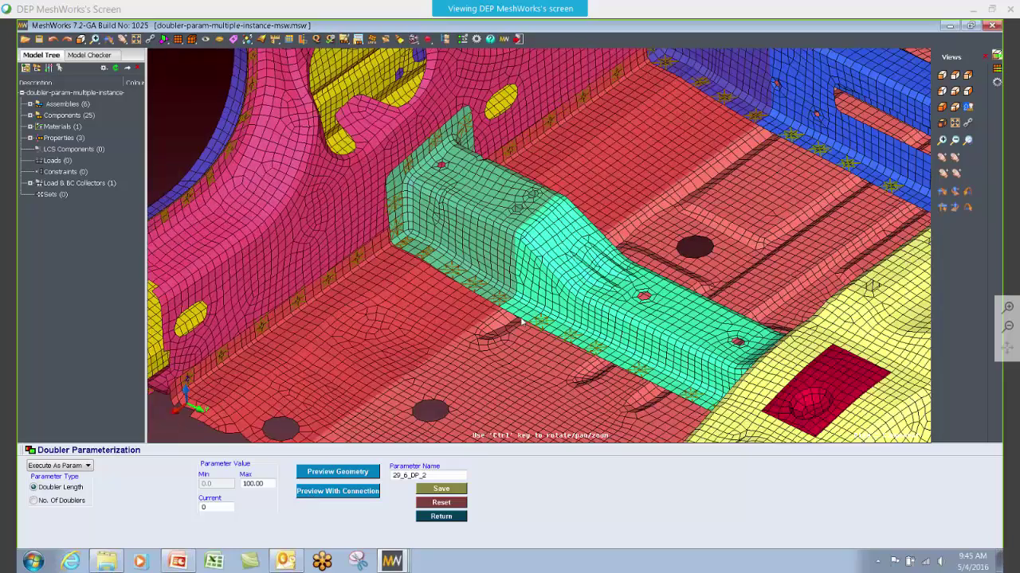
{"action": "middle_click_drag", "start_coordinate": [519, 321], "coordinate": [351, 311], "text": "ctrl"}
{"action": "left_click_drag", "start_coordinate": [350, 311], "coordinate": [362, 272], "text": "ctrl"}
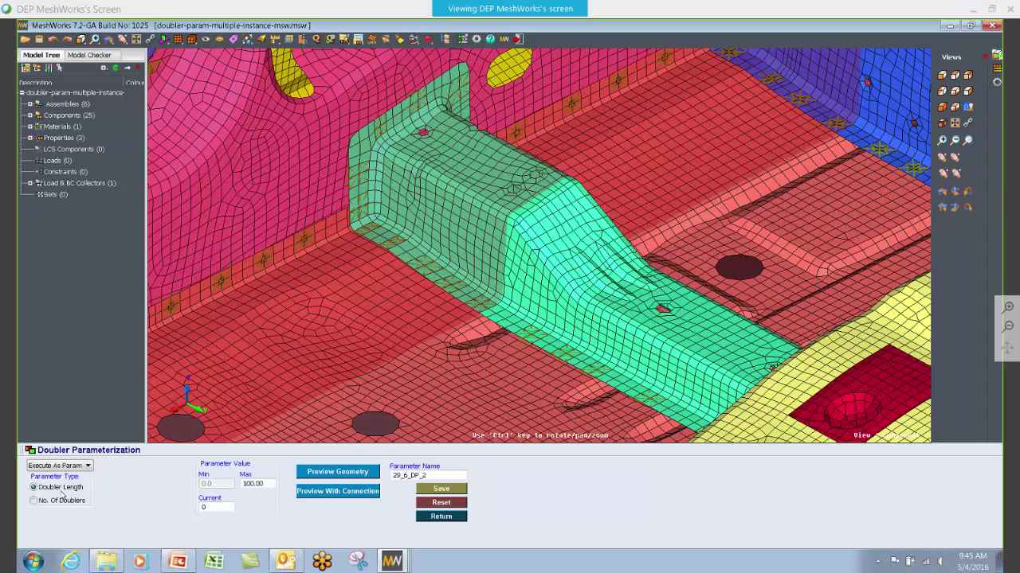
{"action": "left_click", "coordinate": [89, 467]}
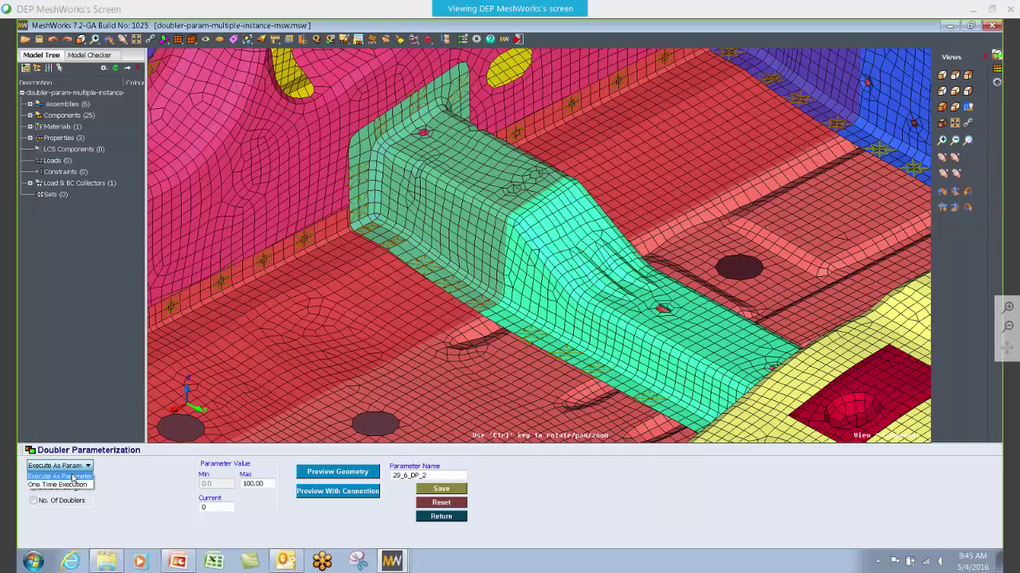
{"action": "left_click", "coordinate": [121, 476]}
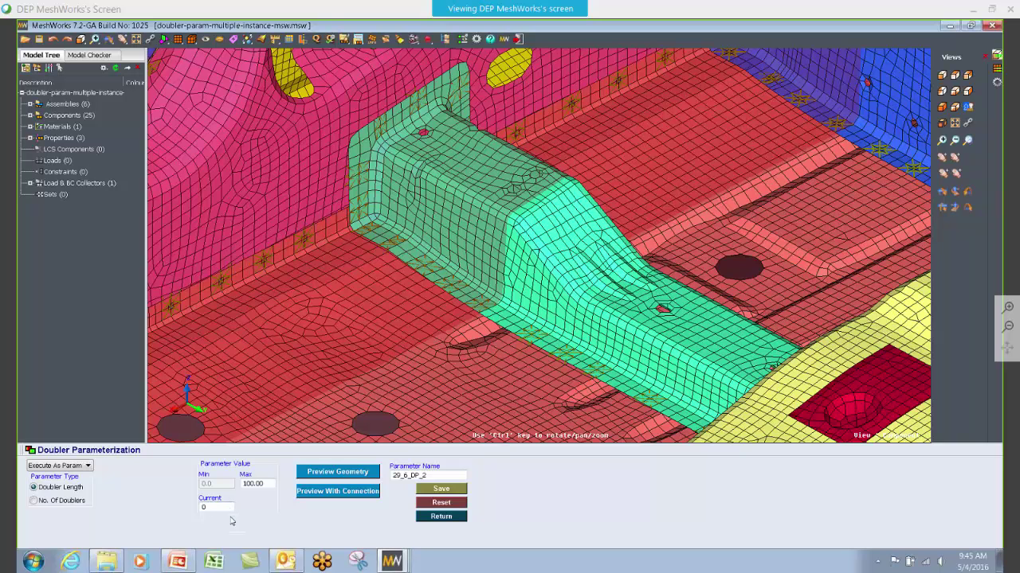
Step: Set the parameter type to No. Of Doublers and review the spacing choices, keeping Doubler By Pitch
{"action": "left_click", "coordinate": [67, 501]}
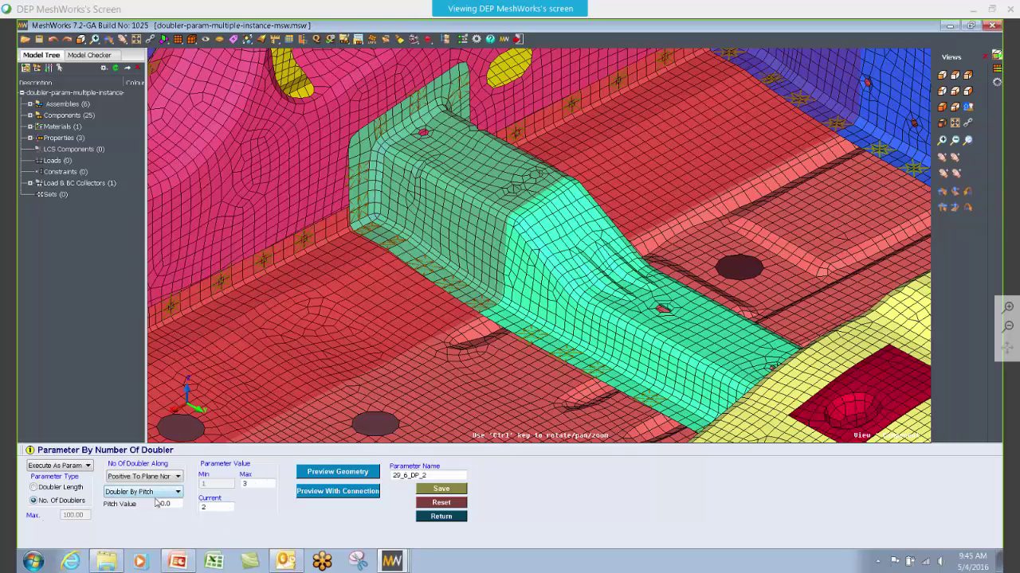
{"action": "left_click_drag", "start_coordinate": [207, 365], "coordinate": [359, 356], "text": "ctrl"}
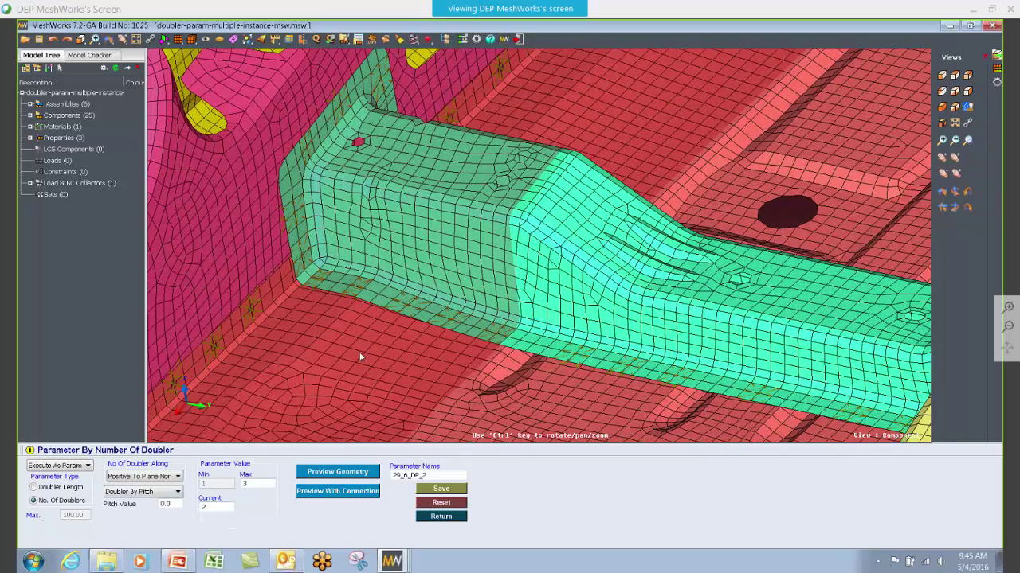
{"action": "left_click_drag", "start_coordinate": [484, 283], "coordinate": [504, 332], "text": "ctrl"}
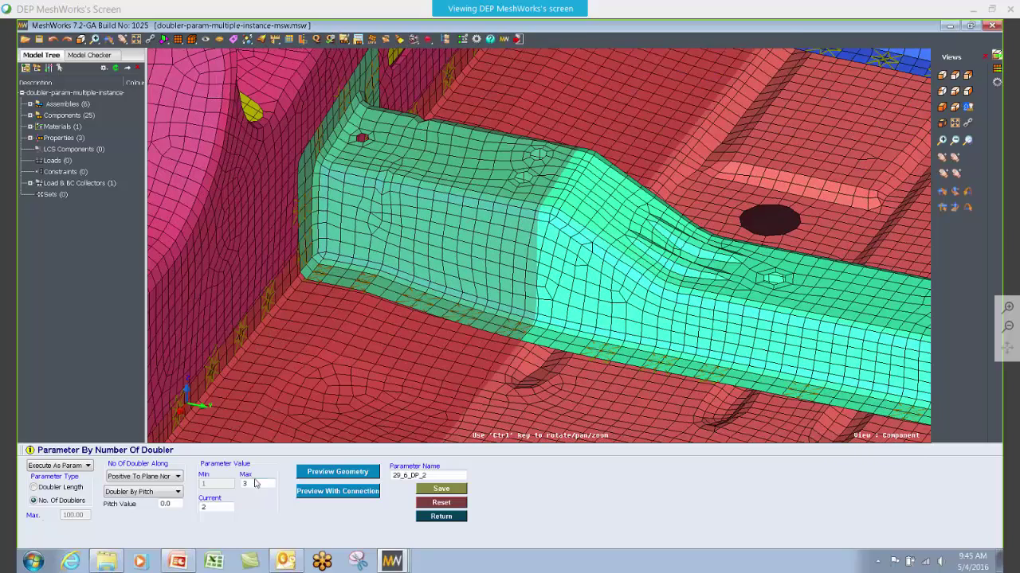
{"action": "double_click", "coordinate": [215, 506]}
{"action": "double_click", "coordinate": [169, 503]}
{"action": "left_click", "coordinate": [171, 493]}
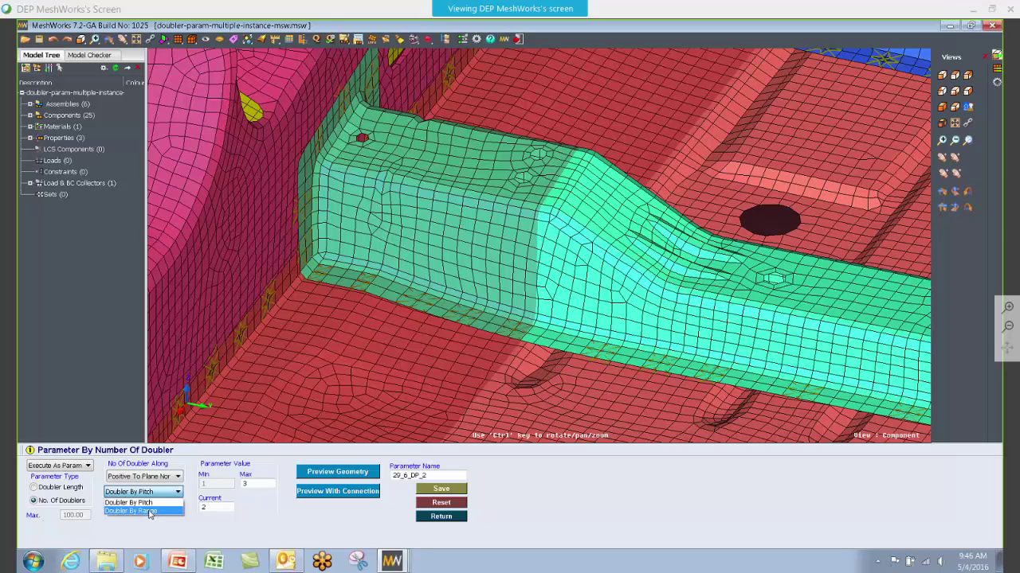
{"action": "left_click", "coordinate": [127, 533]}
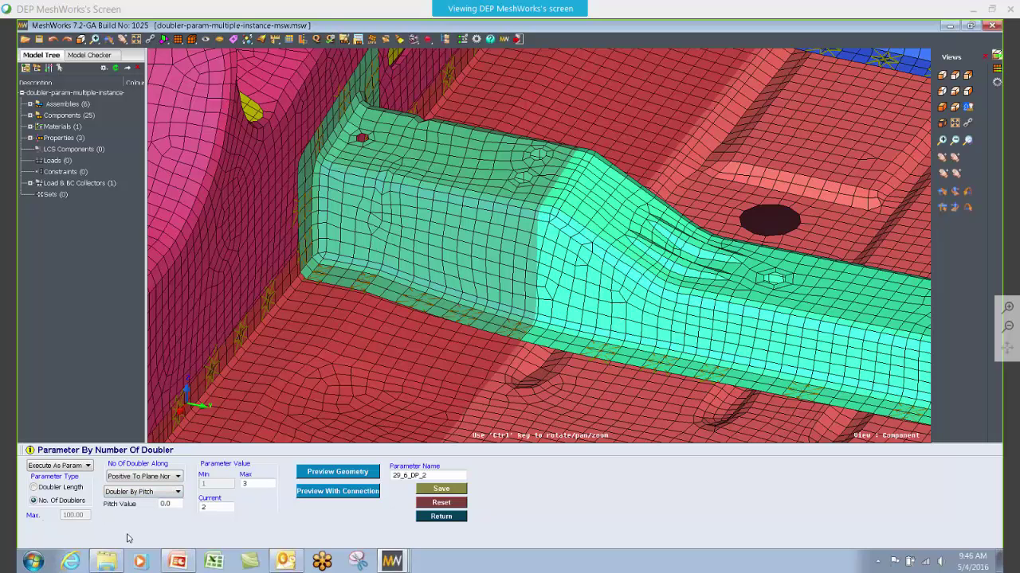
Step: Set the doubler pitch value to 50 and preview the doublers together with their connections
{"action": "double_click", "coordinate": [165, 504]}
{"action": "type", "text": "50"}
{"action": "left_click_drag", "start_coordinate": [339, 388], "coordinate": [367, 392], "text": "ctrl"}
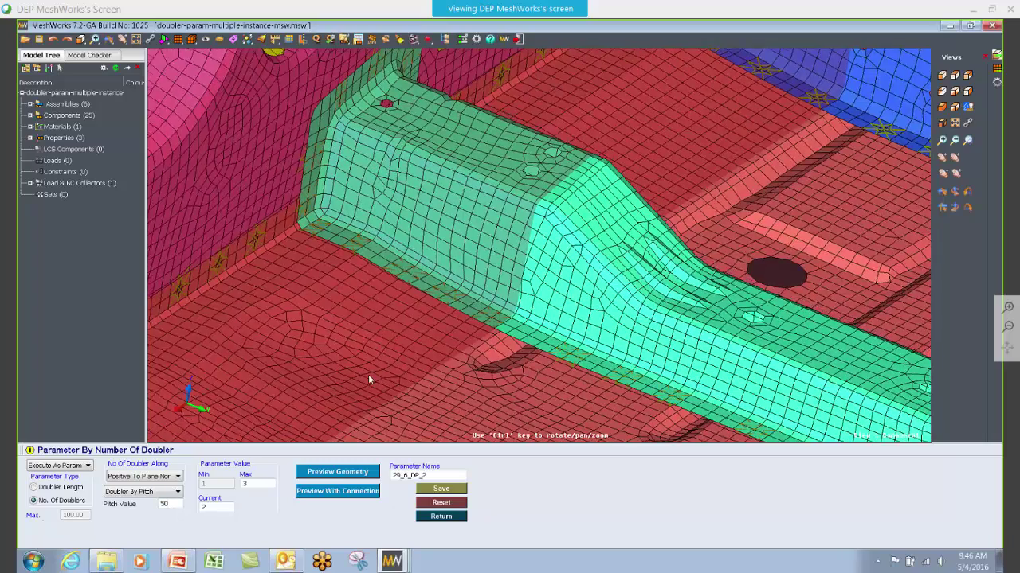
{"action": "right_click_drag", "start_coordinate": [367, 392], "coordinate": [553, 286], "text": "ctrl"}
{"action": "left_click", "coordinate": [336, 492]}
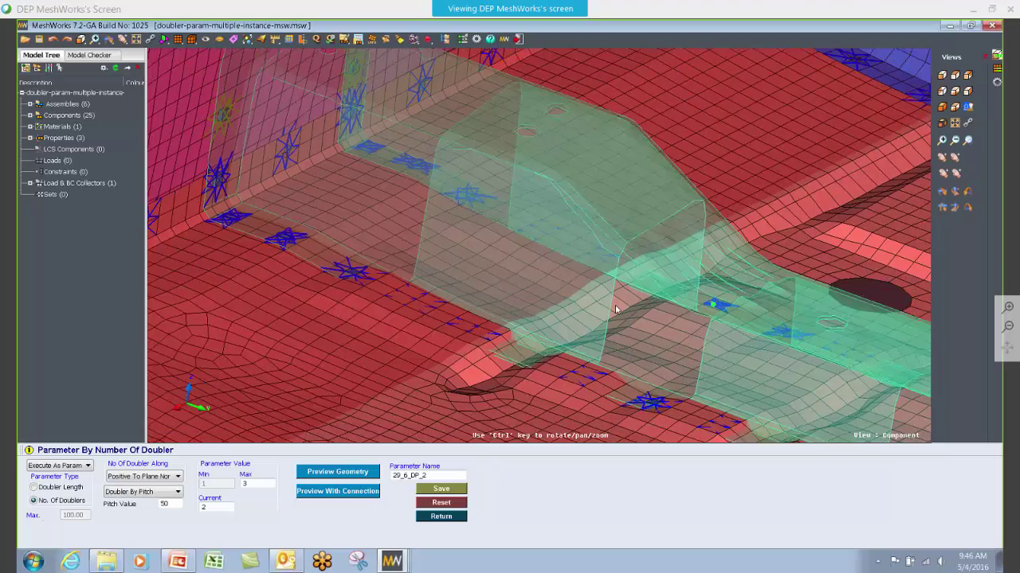
Step: Inspect the previewed doublers and welds along the cross-member, and return to the Design Parameter Panel
{"action": "scroll", "coordinate": [615, 309], "scroll_direction": "down", "scroll_amount": 6}
{"action": "left_click_drag", "start_coordinate": [605, 310], "coordinate": [541, 257], "text": "ctrl"}
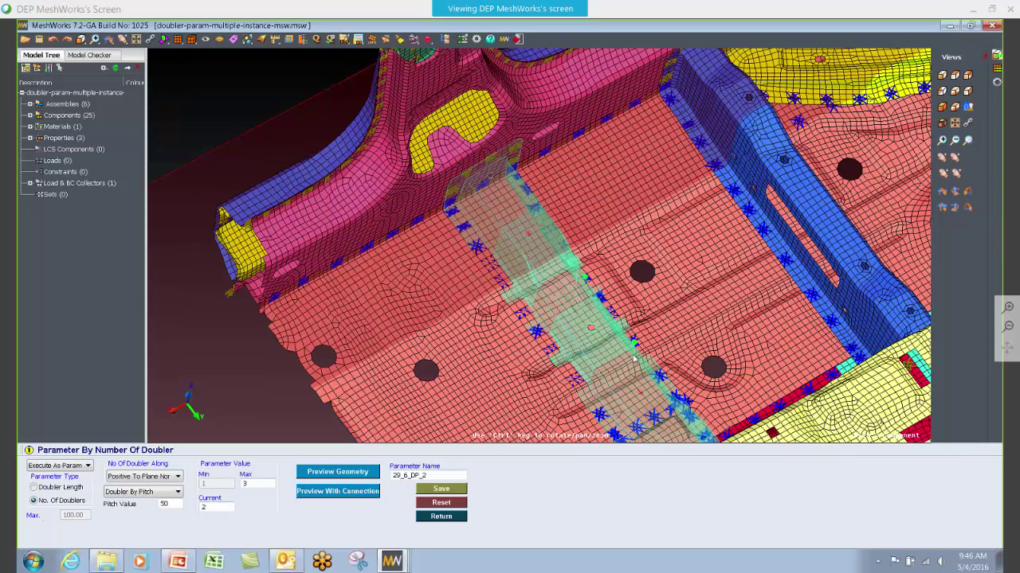
{"action": "left_click_drag", "start_coordinate": [642, 326], "coordinate": [585, 281], "text": "ctrl"}
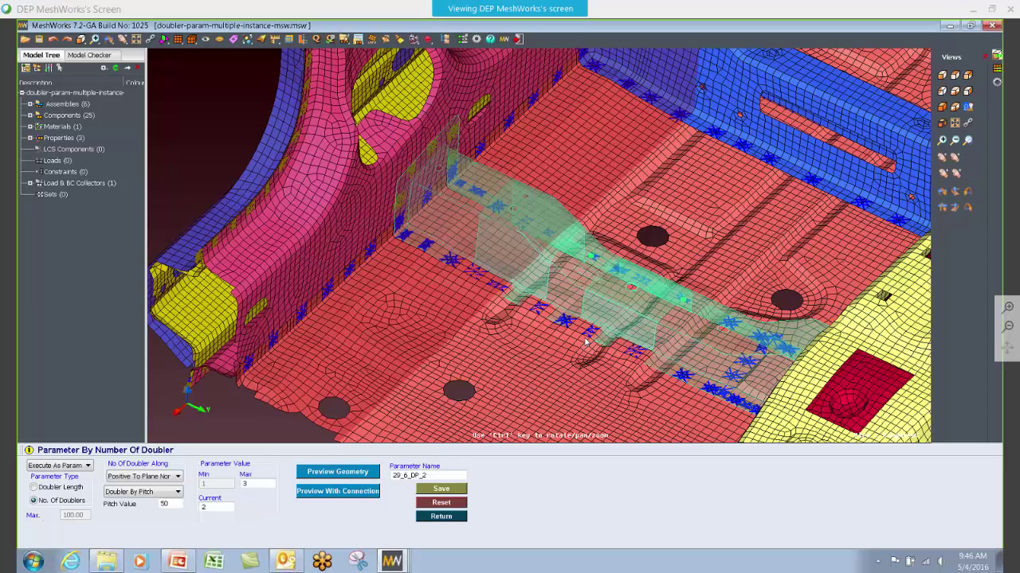
{"action": "left_click", "coordinate": [442, 517]}
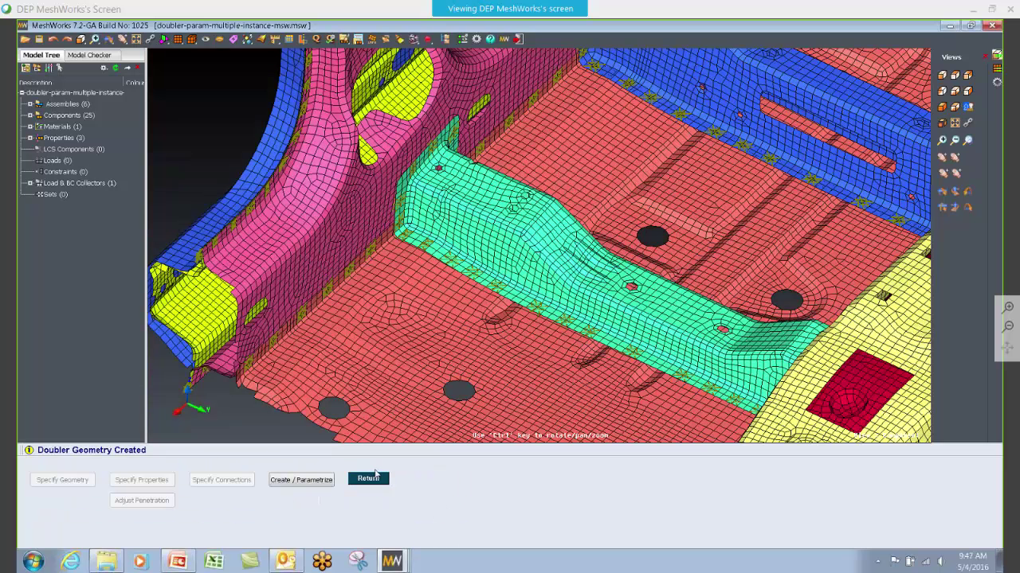
{"action": "left_click", "coordinate": [369, 480]}
{"action": "scroll", "coordinate": [416, 252], "scroll_direction": "down", "scroll_amount": 4, "text": "ctrl"}
{"action": "left_click_drag", "start_coordinate": [422, 257], "coordinate": [598, 278], "text": "ctrl"}
{"action": "scroll", "coordinate": [598, 278], "scroll_direction": "up", "scroll_amount": 4, "text": "ctrl"}
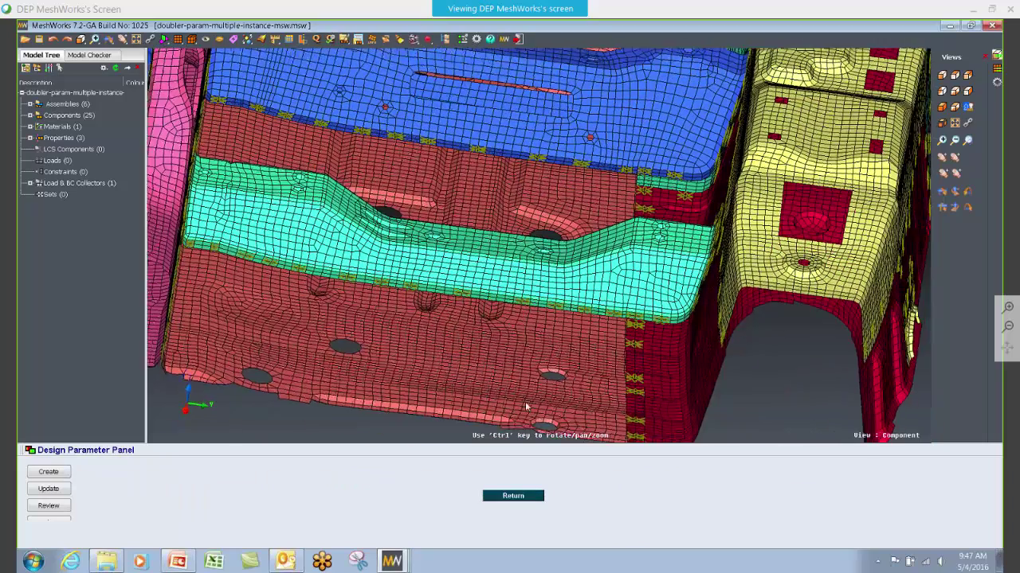
Step: Leave the doubler parameter definition and switch to the part-extension-msw.msw model
{"action": "left_click", "coordinate": [513, 495]}
{"action": "left_click", "coordinate": [392, 562]}
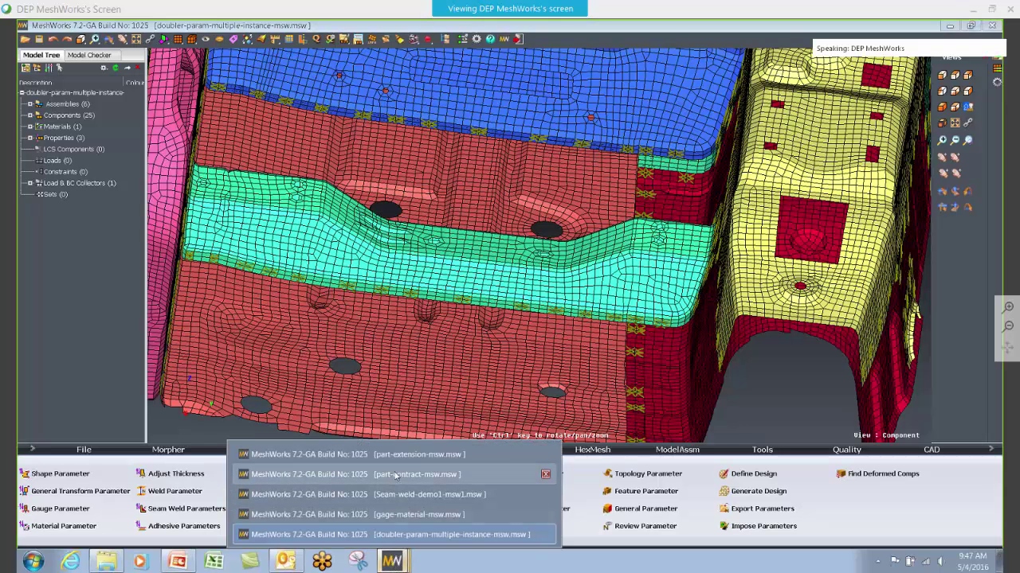
{"action": "left_click", "coordinate": [396, 455]}
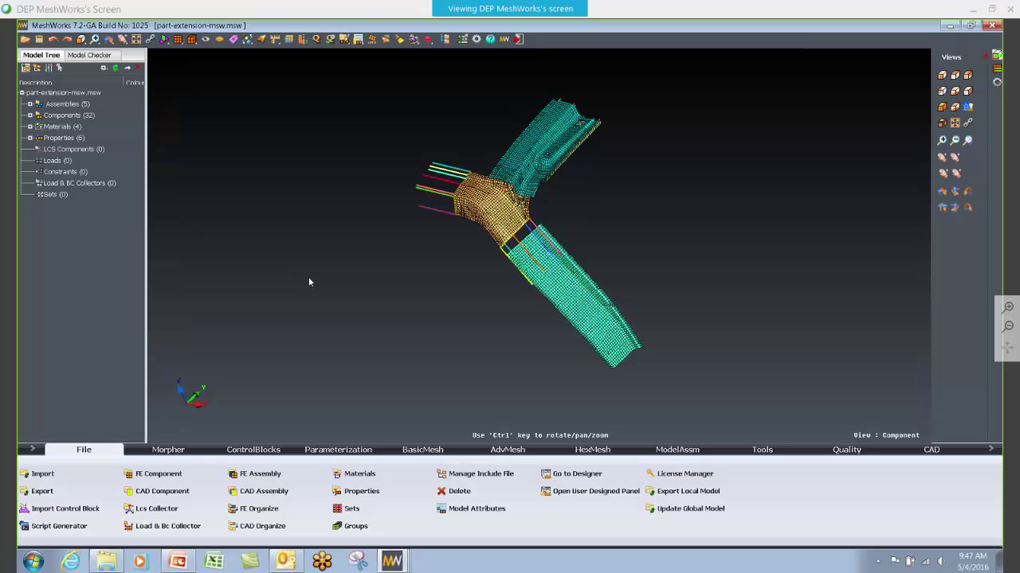
Step: Examine the orange junction part, its open end and the 1D trajectory lines extending from that end
{"action": "left_click_drag", "start_coordinate": [369, 244], "coordinate": [715, 224], "text": "ctrl"}
{"action": "left_click_drag", "start_coordinate": [463, 266], "coordinate": [432, 297], "text": "ctrl"}
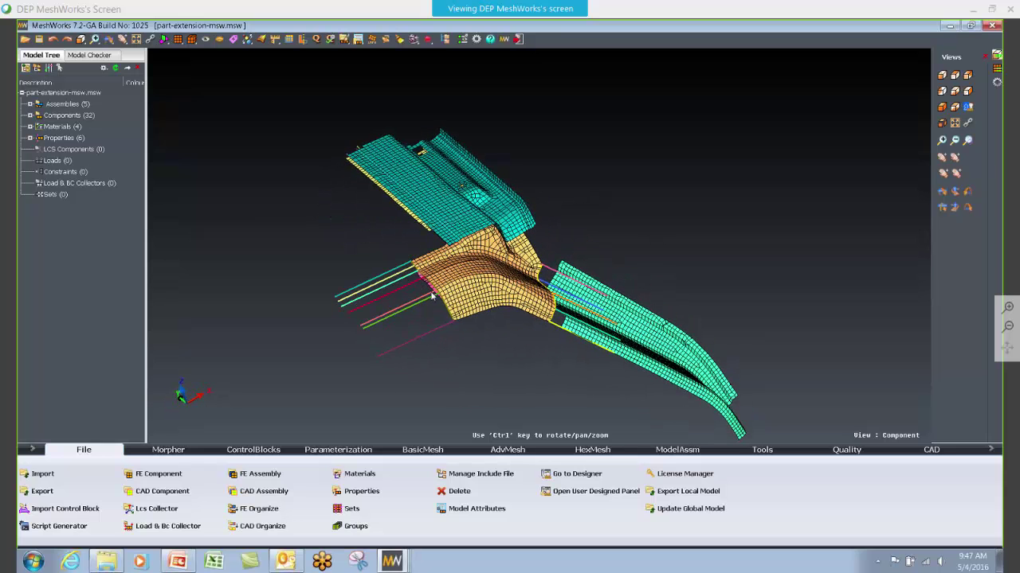
{"action": "left_click_drag", "start_coordinate": [510, 315], "coordinate": [457, 321], "text": "ctrl"}
{"action": "right_click_drag", "start_coordinate": [456, 321], "coordinate": [650, 333], "text": "ctrl"}
{"action": "left_click_drag", "start_coordinate": [650, 332], "coordinate": [480, 341], "text": "ctrl"}
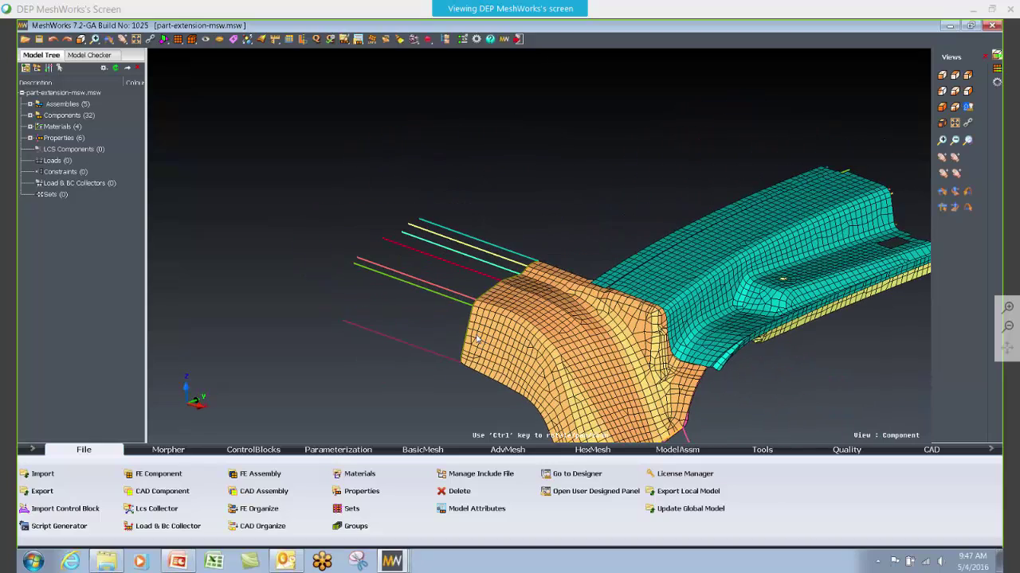
{"action": "left_click_drag", "start_coordinate": [358, 269], "coordinate": [526, 300], "text": "ctrl"}
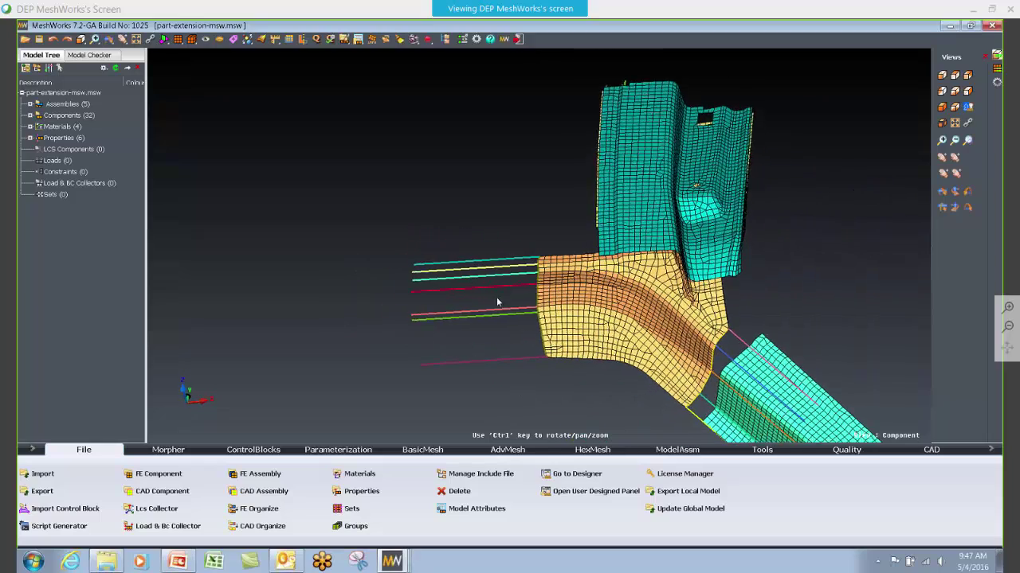
{"action": "scroll", "coordinate": [539, 288], "scroll_direction": "up", "scroll_amount": 5}
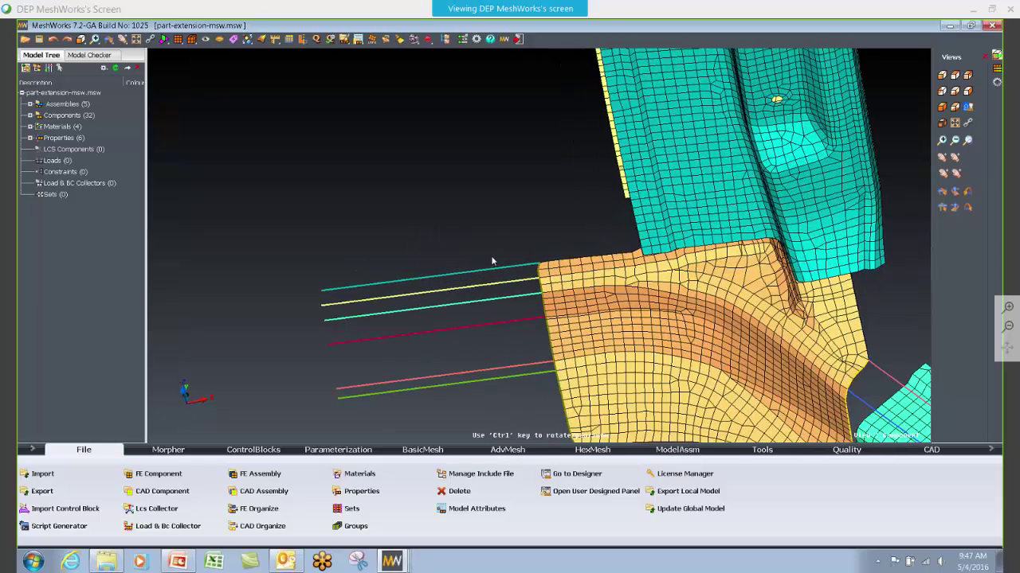
{"action": "left_click_drag", "start_coordinate": [473, 253], "coordinate": [540, 264], "text": "ctrl"}
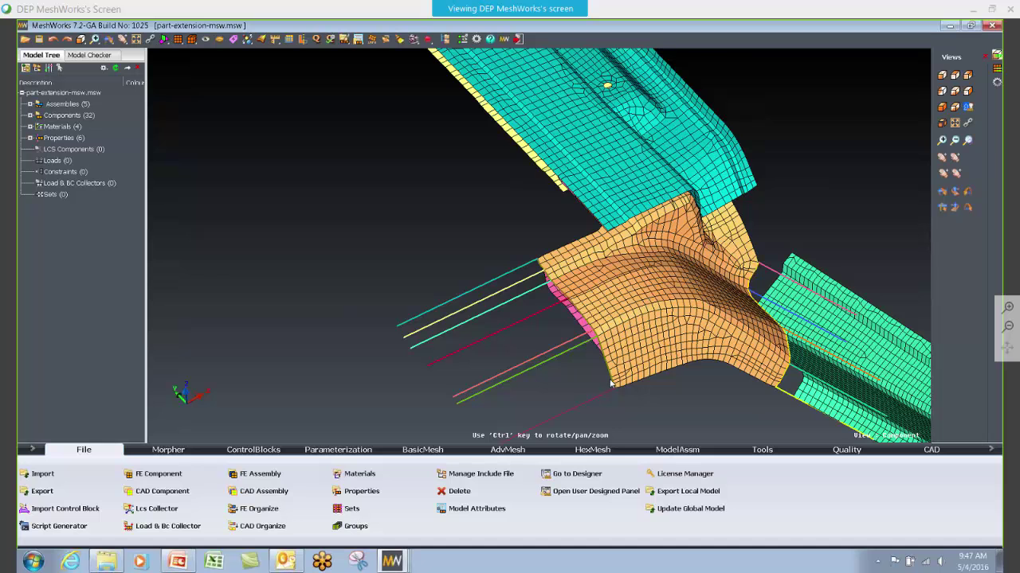
{"action": "left_click_drag", "start_coordinate": [612, 380], "coordinate": [480, 304], "text": "ctrl"}
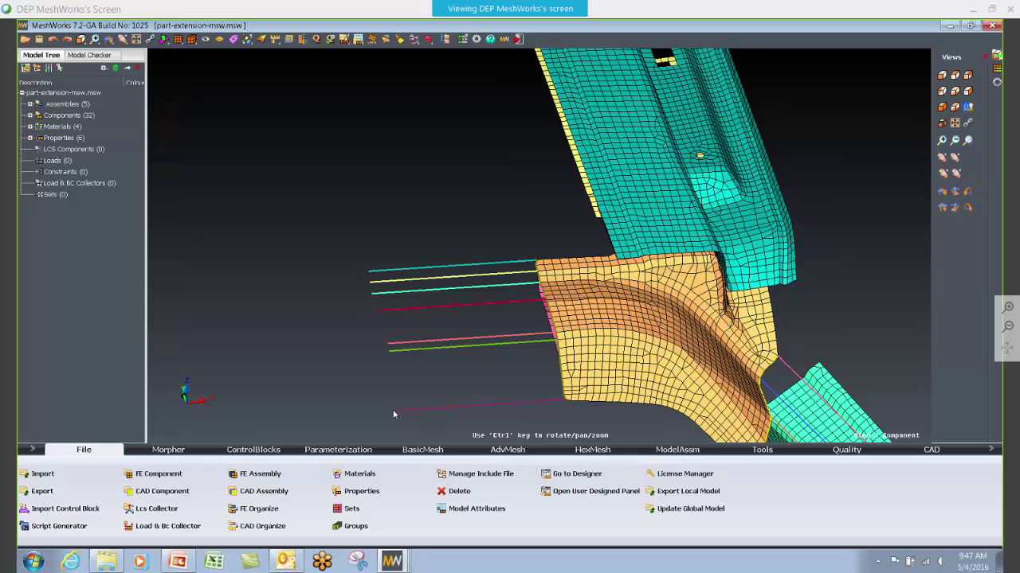
Step: Start creating a part extension parameter and open its geometry specification
{"action": "left_click", "coordinate": [355, 450]}
{"action": "left_click_drag", "start_coordinate": [271, 259], "coordinate": [459, 230], "text": "ctrl"}
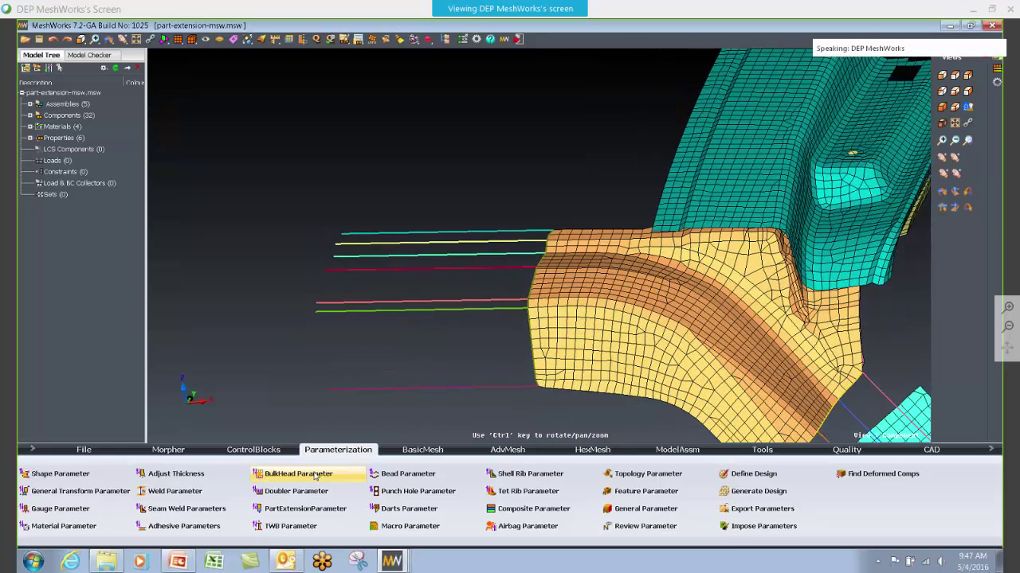
{"action": "left_click", "coordinate": [301, 510]}
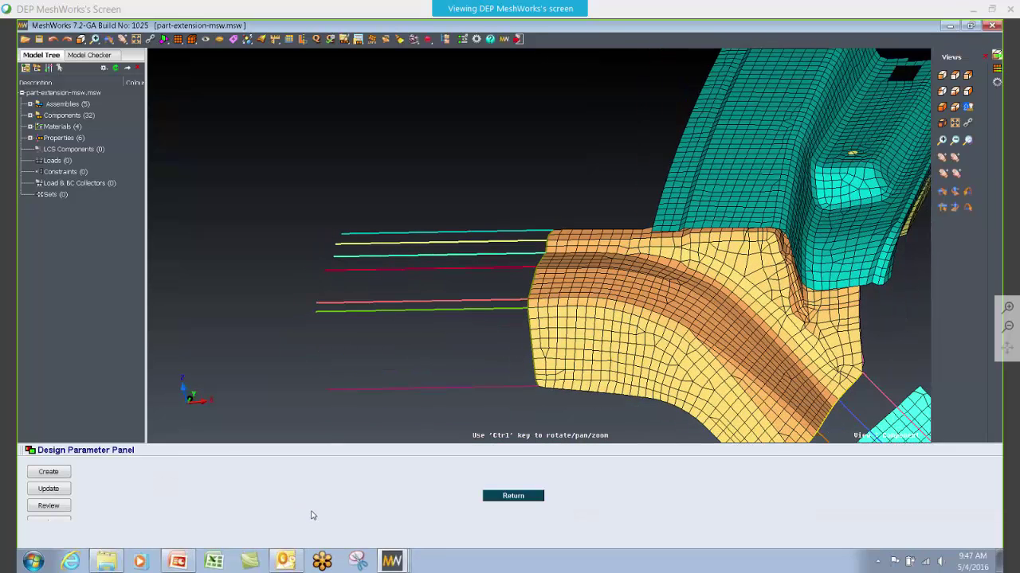
{"action": "left_click", "coordinate": [48, 472]}
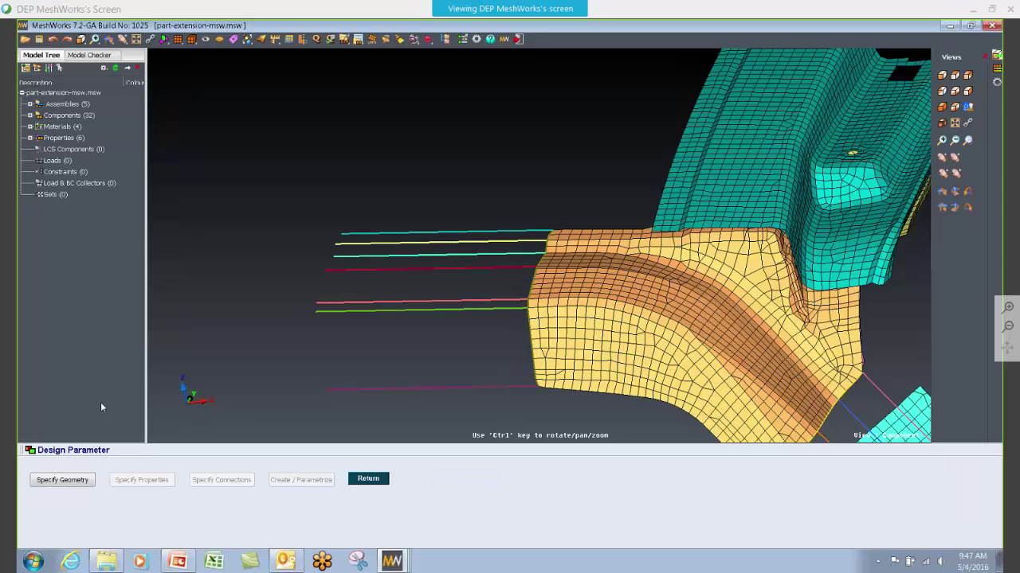
{"action": "left_click", "coordinate": [73, 481]}
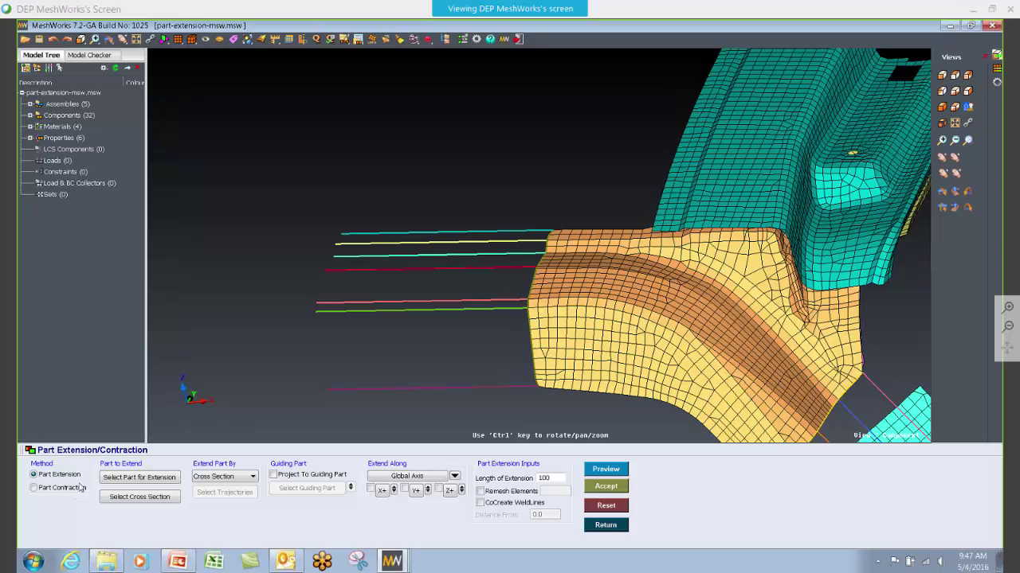
Step: Select the orange junction part as the part to extend, keeping the Part Extension method
{"action": "left_click", "coordinate": [154, 475]}
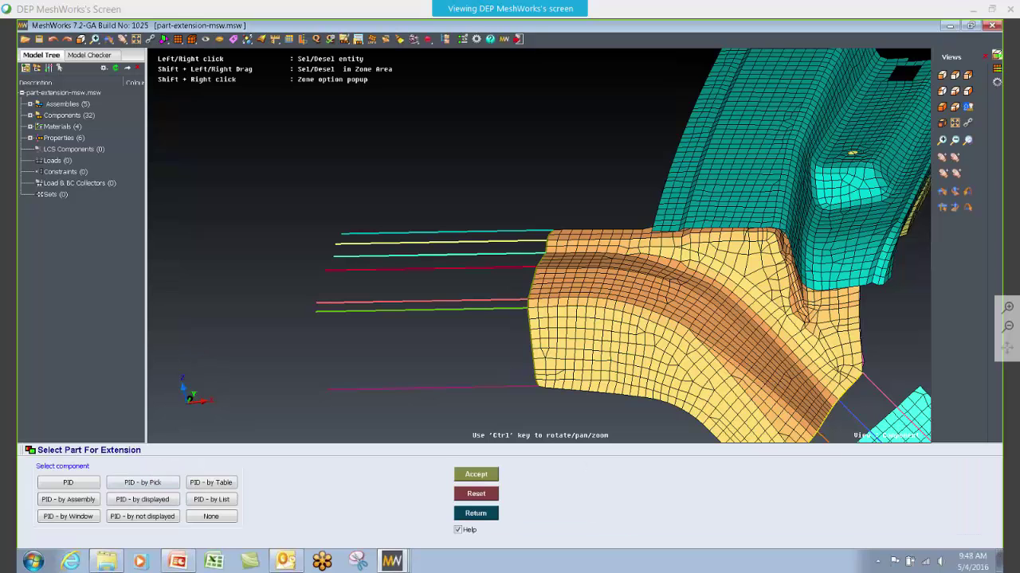
{"action": "left_click", "coordinate": [669, 325]}
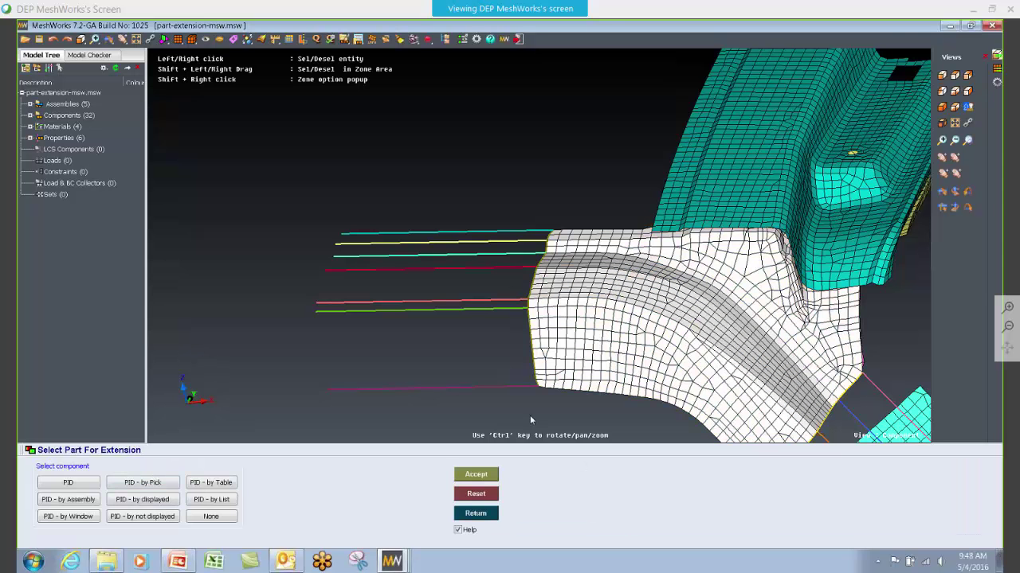
{"action": "left_click", "coordinate": [489, 472]}
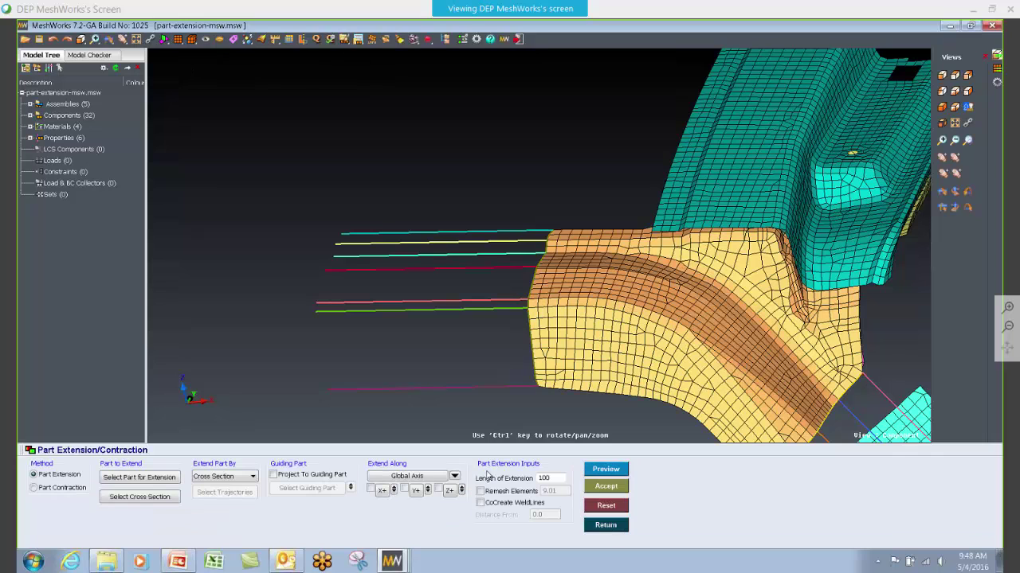
Step: Define the end cross section by picking the 1D edge components along the part's open end where the trajectory lines start
{"action": "left_click_drag", "start_coordinate": [380, 285], "coordinate": [487, 325], "text": "ctrl"}
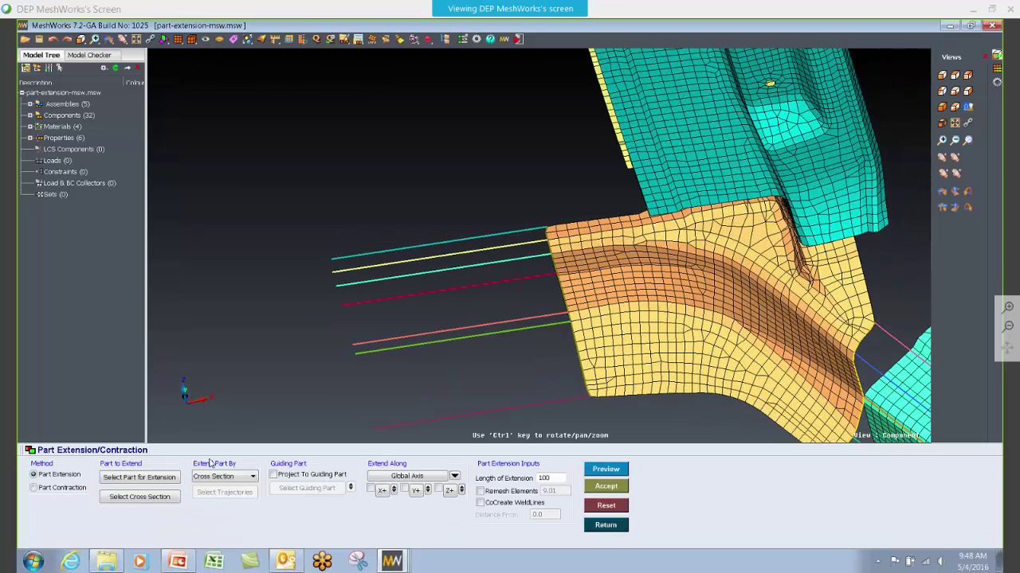
{"action": "left_click", "coordinate": [160, 499]}
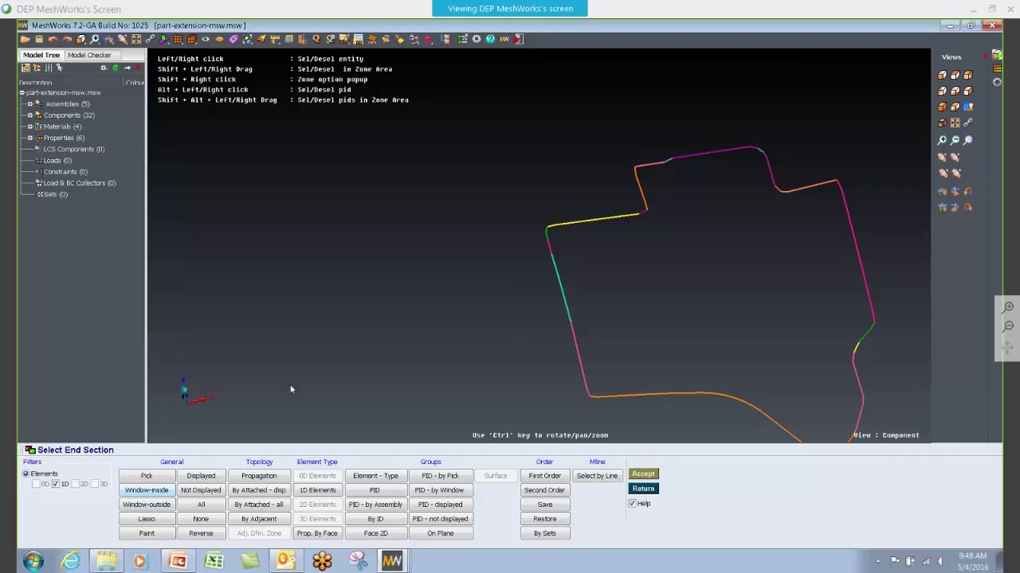
{"action": "left_click_drag", "start_coordinate": [468, 277], "coordinate": [470, 290], "text": "ctrl"}
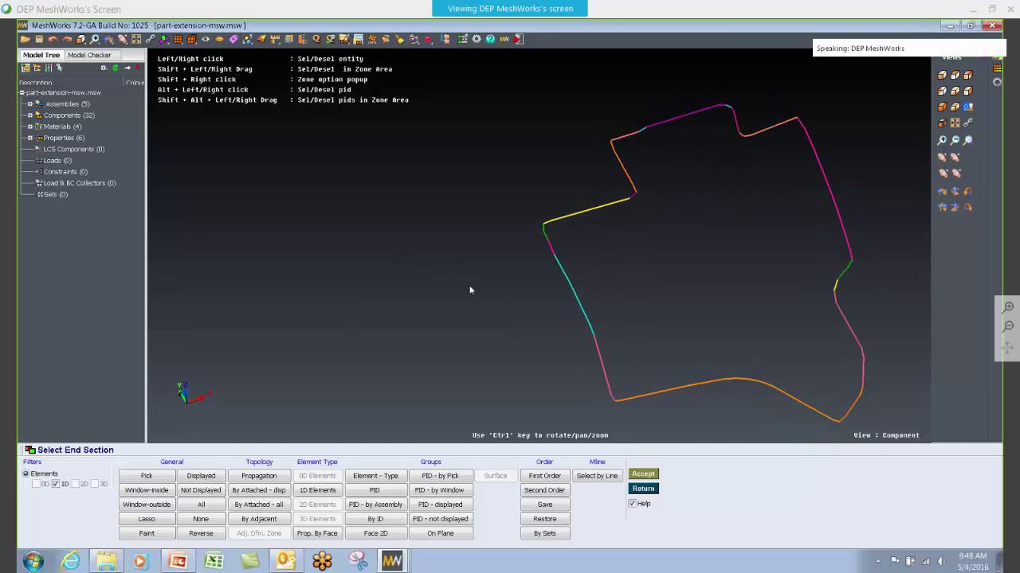
{"action": "left_click_drag", "start_coordinate": [739, 286], "coordinate": [677, 307], "text": "ctrl"}
{"action": "left_click", "coordinate": [437, 476]}
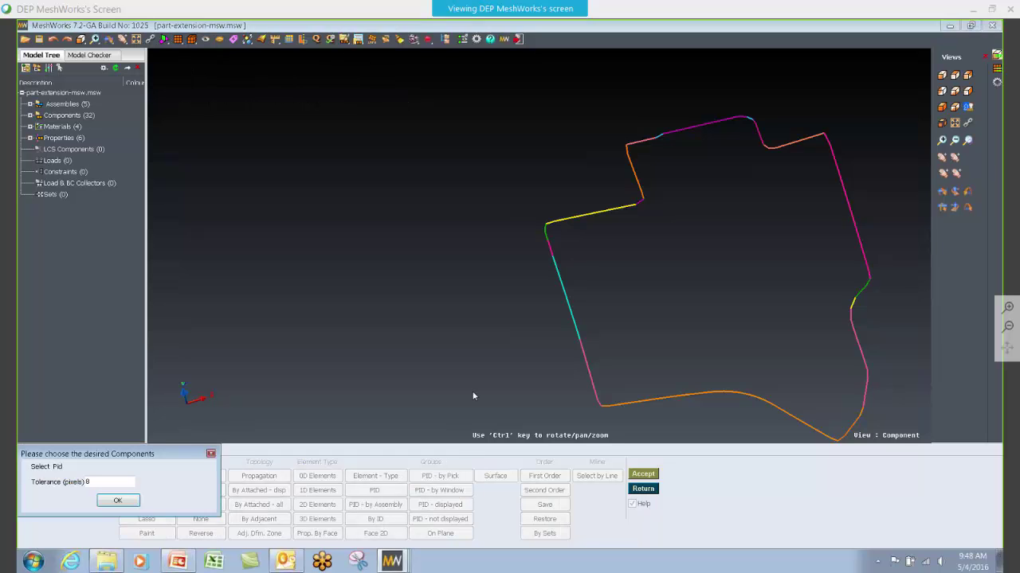
{"action": "middle_click_drag", "start_coordinate": [477, 393], "coordinate": [466, 346], "text": "ctrl"}
{"action": "scroll", "coordinate": [588, 336], "scroll_direction": "up", "scroll_amount": 2}
{"action": "left_click", "coordinate": [574, 334]}
{"action": "left_click", "coordinate": [558, 273]}
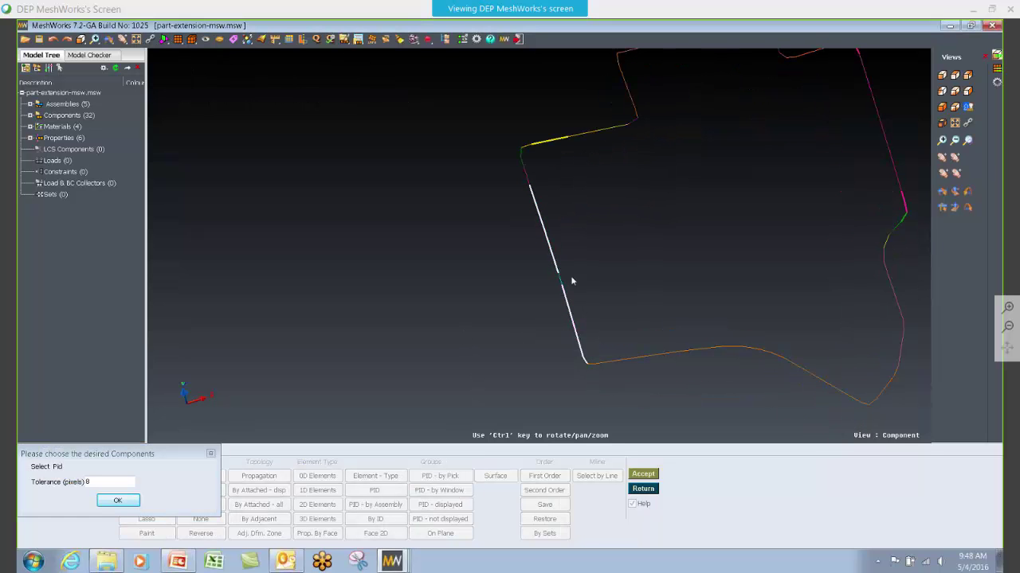
{"action": "left_click", "coordinate": [527, 178]}
{"action": "left_click_drag", "start_coordinate": [508, 219], "coordinate": [302, 279], "text": "ctrl"}
{"action": "left_click", "coordinate": [119, 500]}
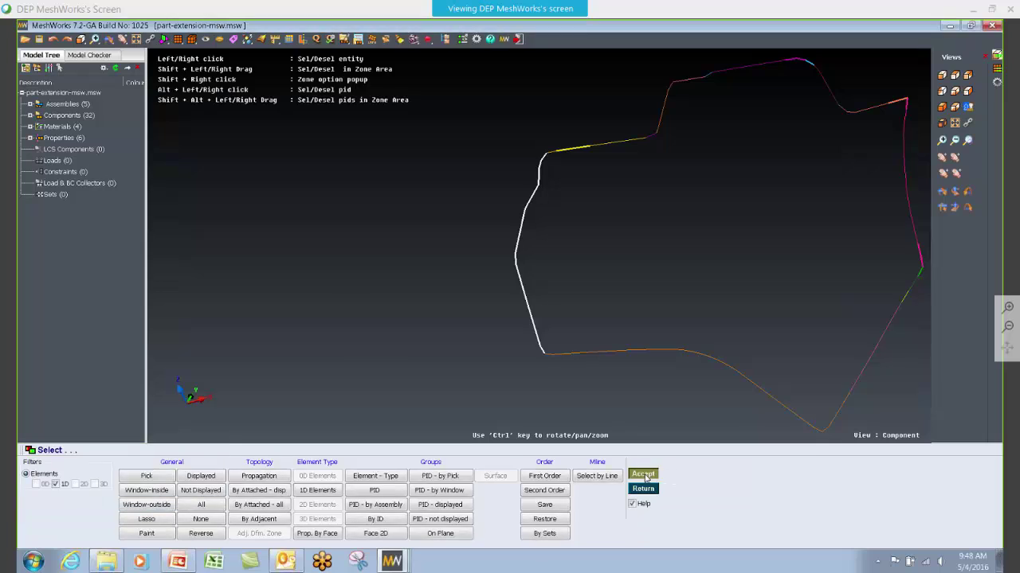
{"action": "left_click", "coordinate": [643, 474]}
Step: Set the part to extend by Trajectories and select the seven 1D lines running out from its open end
{"action": "left_click_drag", "start_coordinate": [484, 341], "coordinate": [698, 280], "text": "ctrl"}
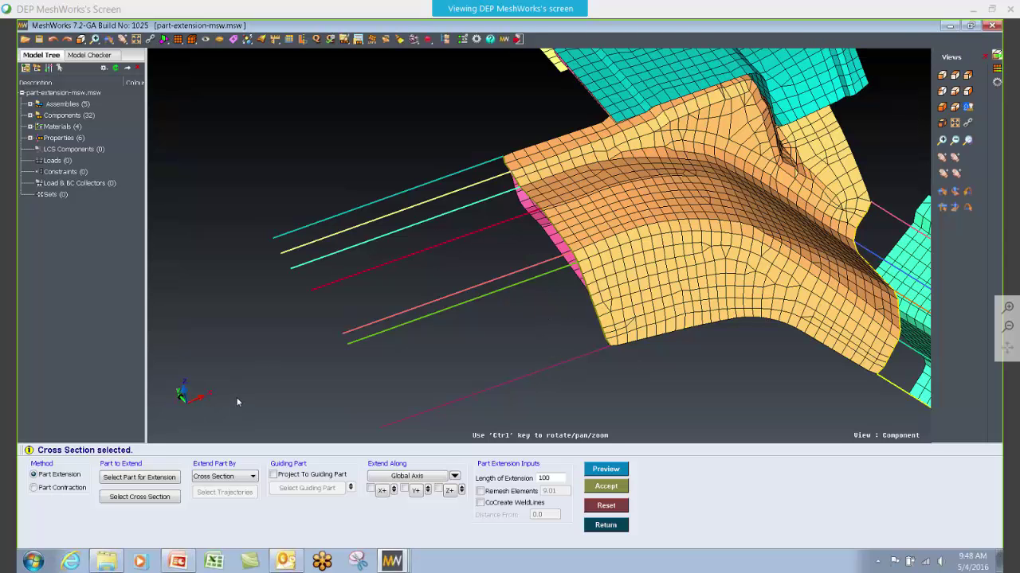
{"action": "left_click_drag", "start_coordinate": [396, 434], "coordinate": [305, 442], "text": "ctrl"}
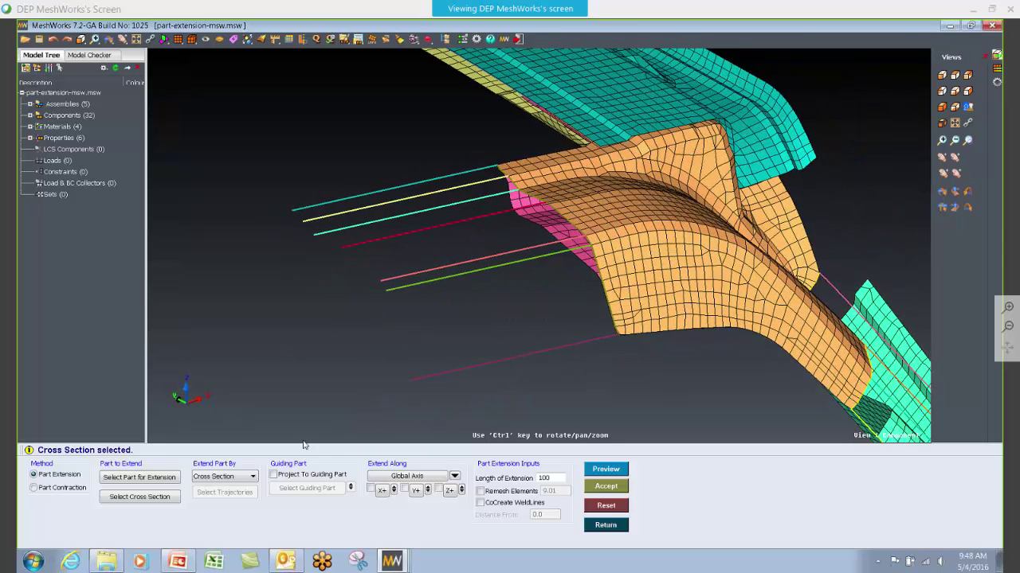
{"action": "left_click", "coordinate": [229, 477]}
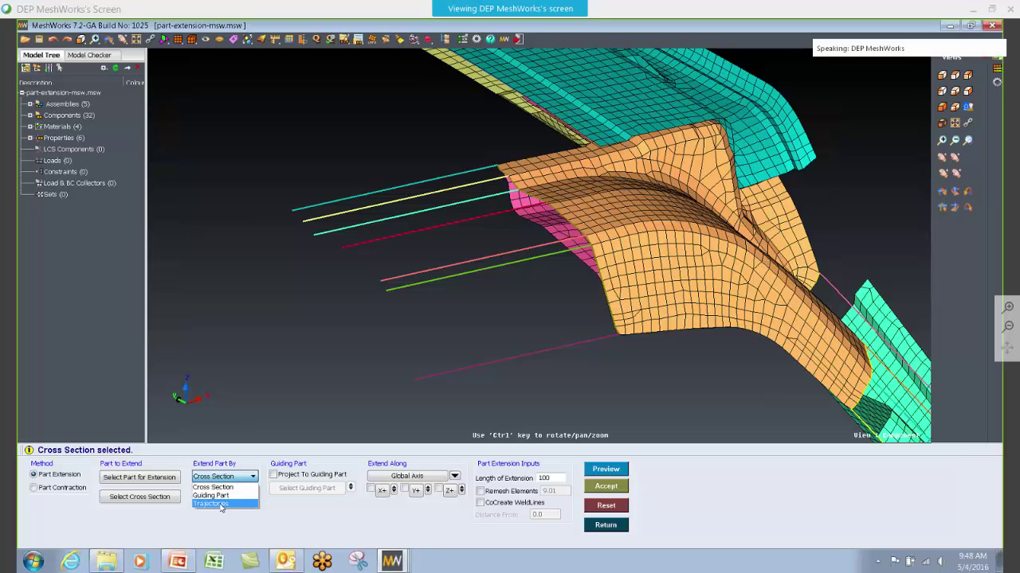
{"action": "left_click", "coordinate": [210, 504]}
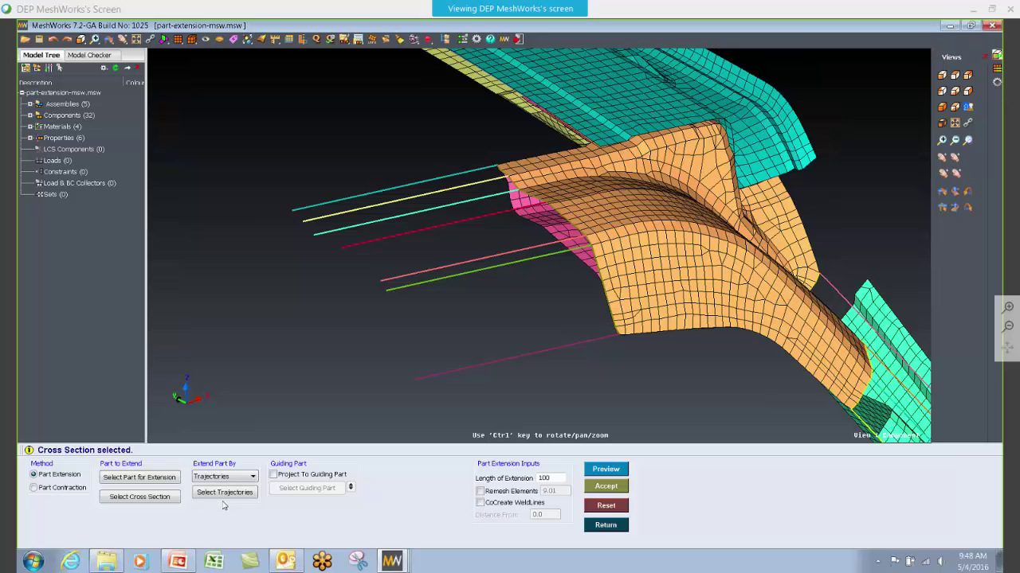
{"action": "left_click_drag", "start_coordinate": [484, 346], "coordinate": [468, 157], "text": "ctrl"}
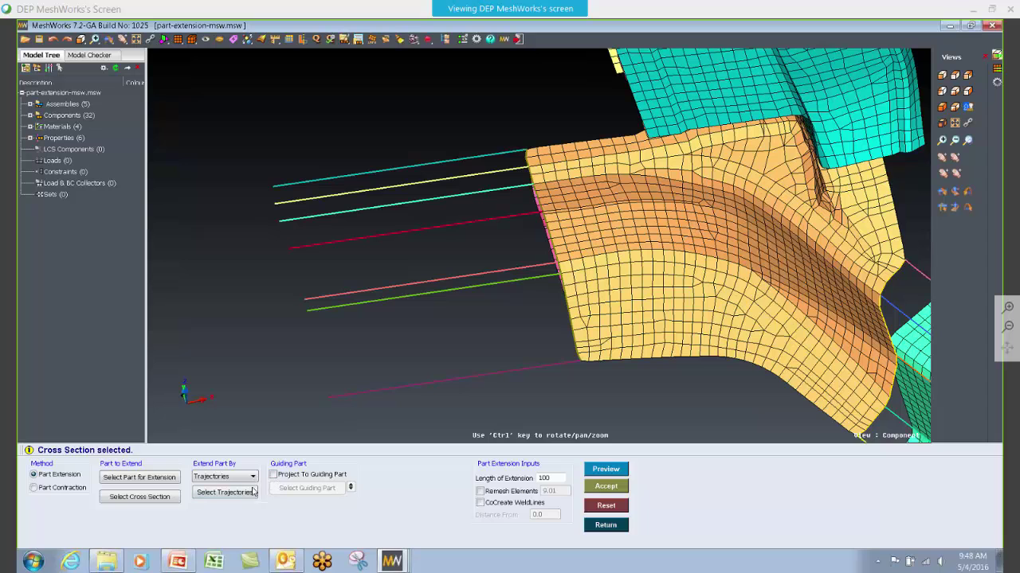
{"action": "left_click", "coordinate": [249, 491]}
{"action": "left_click", "coordinate": [403, 390]}
{"action": "left_click", "coordinate": [415, 294]}
{"action": "left_click", "coordinate": [418, 282]}
{"action": "left_click", "coordinate": [434, 228]}
{"action": "left_click", "coordinate": [429, 202]}
{"action": "left_click", "coordinate": [433, 182]}
{"action": "left_click", "coordinate": [434, 165]}
{"action": "left_click_drag", "start_coordinate": [542, 247], "coordinate": [407, 418], "text": "ctrl"}
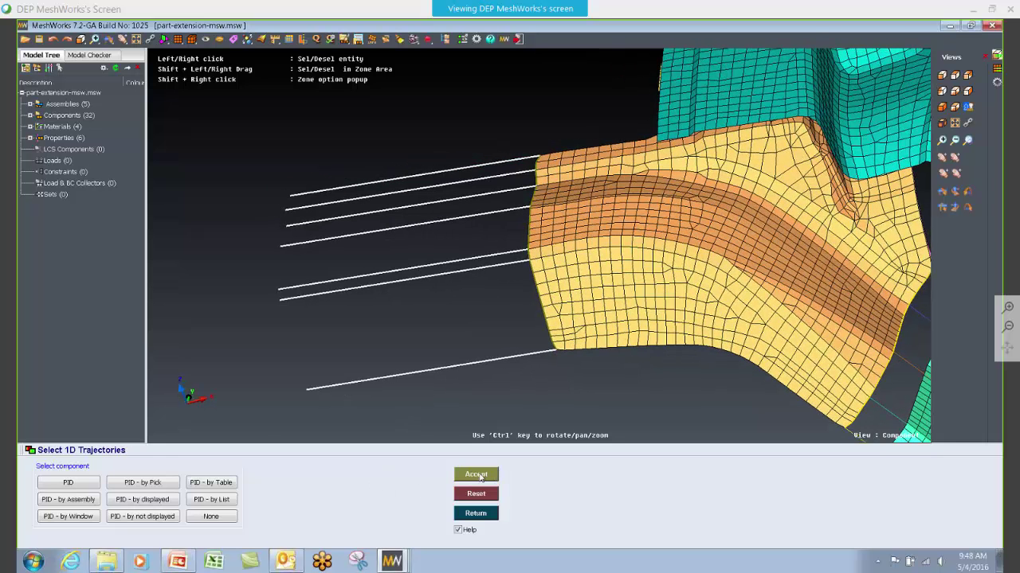
{"action": "left_click", "coordinate": [480, 476]}
Step: Set the length of extension to 200 and preview the extended part
{"action": "left_click_drag", "start_coordinate": [481, 434], "coordinate": [450, 387], "text": "ctrl"}
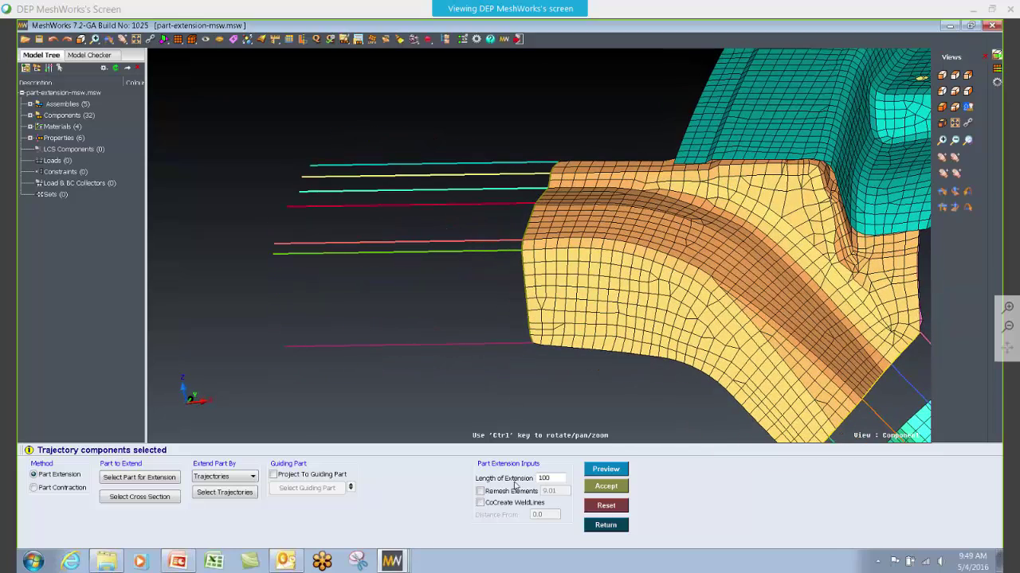
{"action": "left_click_drag", "start_coordinate": [553, 478], "coordinate": [501, 477]}
{"action": "type", "text": "2"}
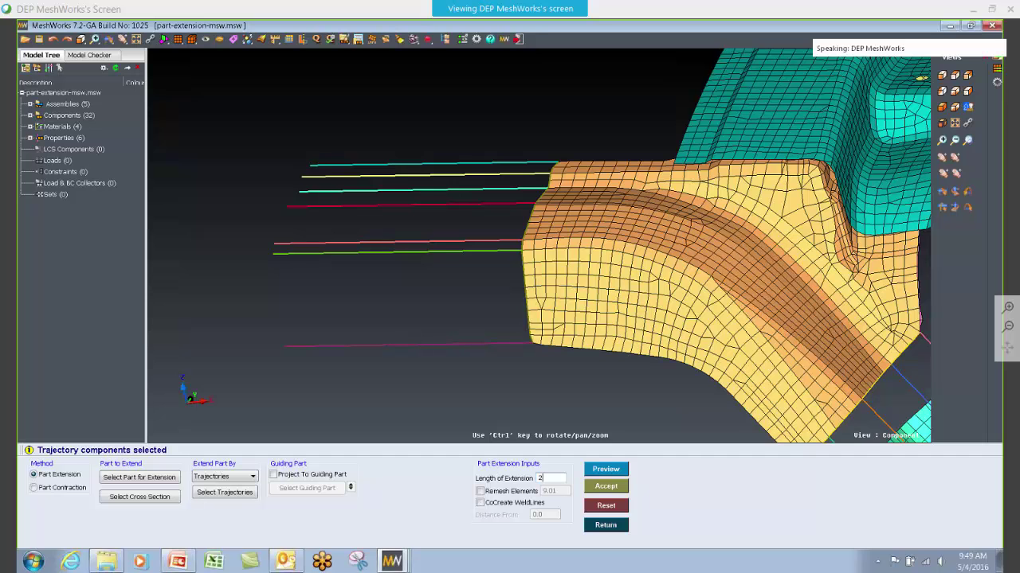
{"action": "left_click_drag", "start_coordinate": [570, 375], "coordinate": [571, 383], "text": "ctrl"}
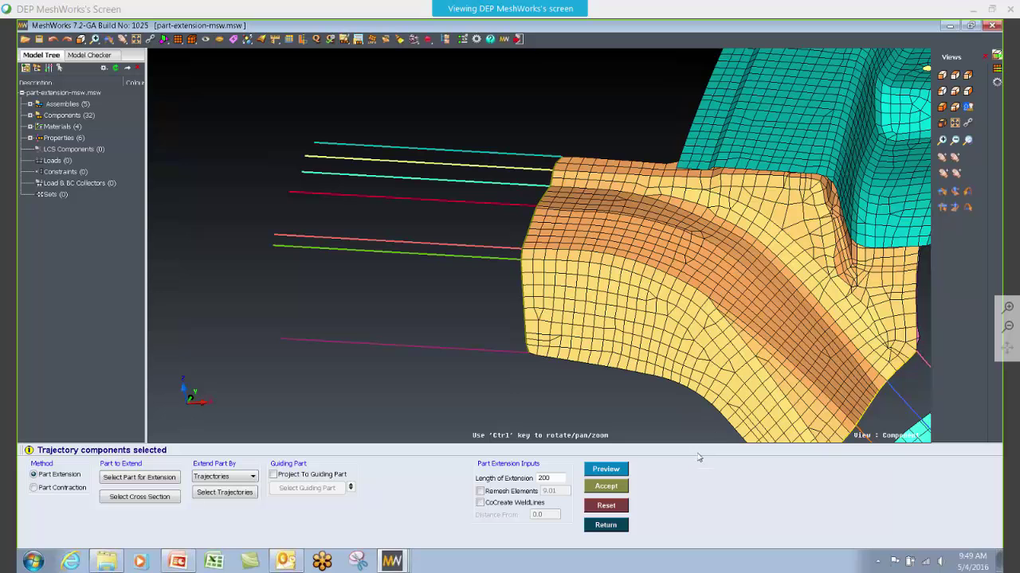
{"action": "left_click", "coordinate": [606, 469]}
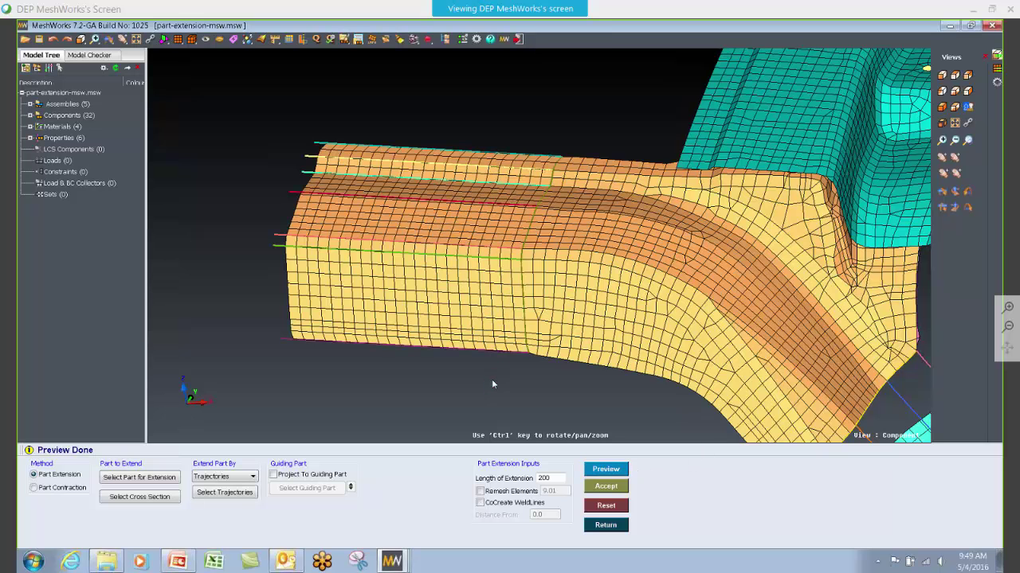
Step: Inspect the previewed extension along the trajectories from several sides, and leave the geometry specification without accepting it
{"action": "left_click_drag", "start_coordinate": [473, 252], "coordinate": [468, 201], "text": "ctrl"}
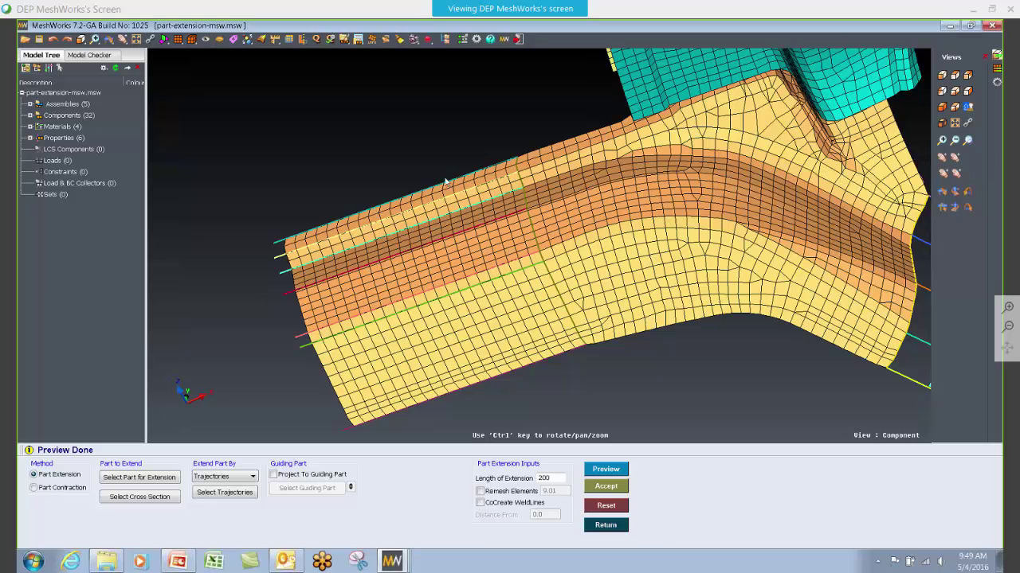
{"action": "left_click_drag", "start_coordinate": [487, 284], "coordinate": [493, 203], "text": "ctrl"}
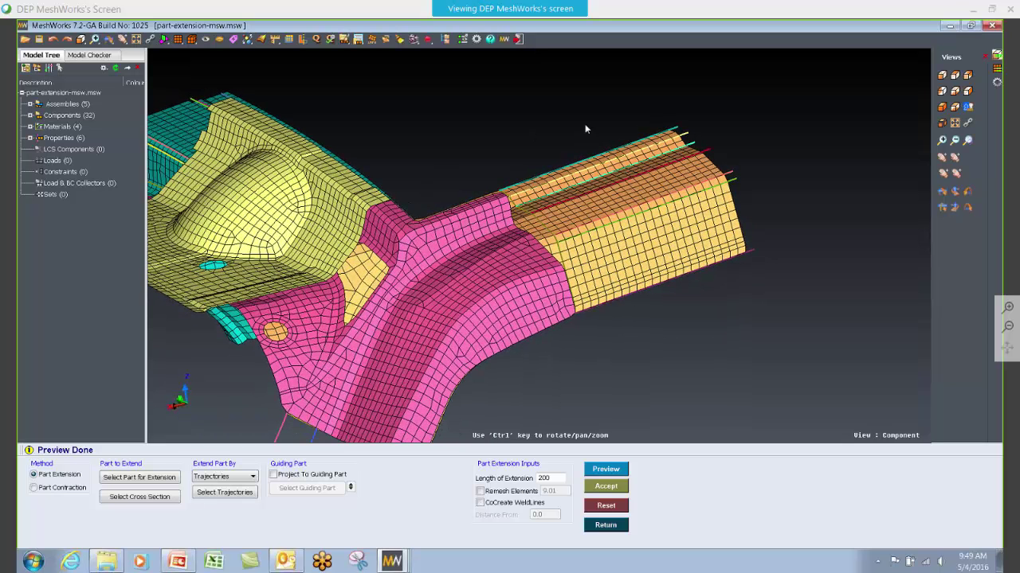
{"action": "left_click_drag", "start_coordinate": [751, 213], "coordinate": [549, 215], "text": "ctrl"}
{"action": "left_click_drag", "start_coordinate": [560, 321], "coordinate": [495, 268], "text": "ctrl"}
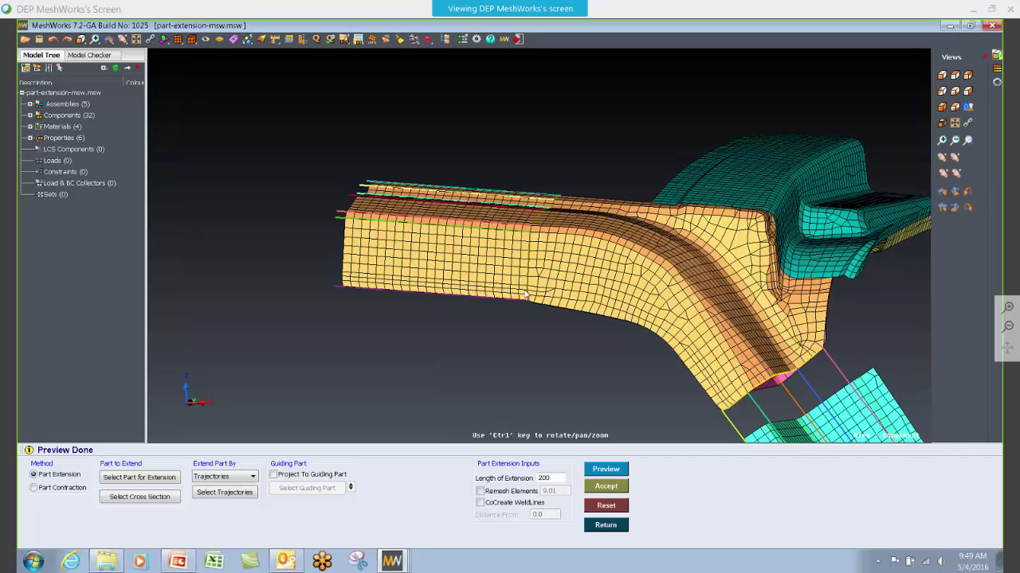
{"action": "left_click_drag", "start_coordinate": [596, 205], "coordinate": [628, 309], "text": "ctrl"}
{"action": "left_click_drag", "start_coordinate": [379, 311], "coordinate": [470, 315], "text": "ctrl"}
{"action": "left_click_drag", "start_coordinate": [818, 339], "coordinate": [713, 470], "text": "ctrl"}
{"action": "left_click", "coordinate": [605, 525]}
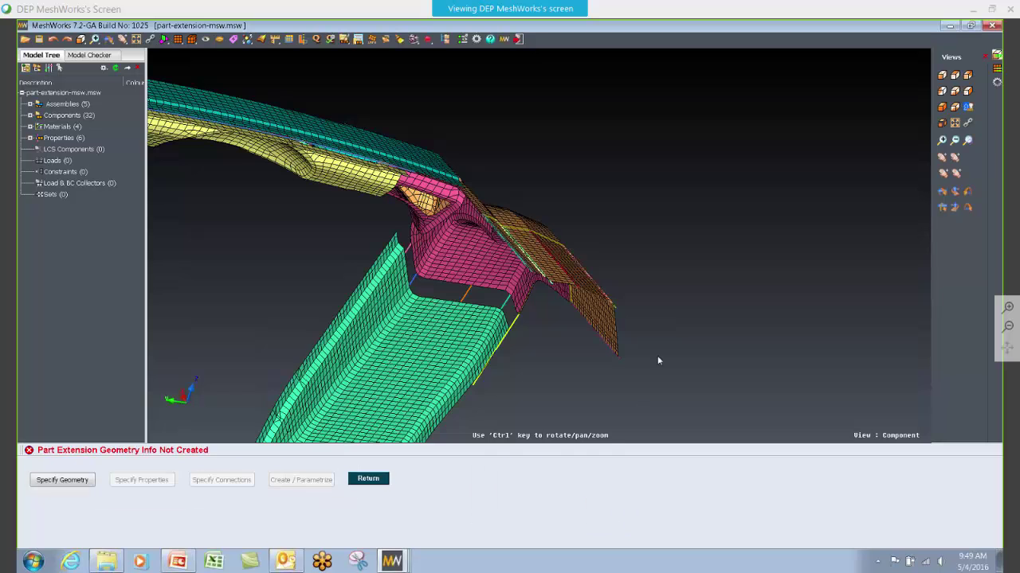
Step: Leave the part extension setup and switch to the part-contract-msw.msw model at the pillar's lower joint
{"action": "left_click", "coordinate": [381, 481]}
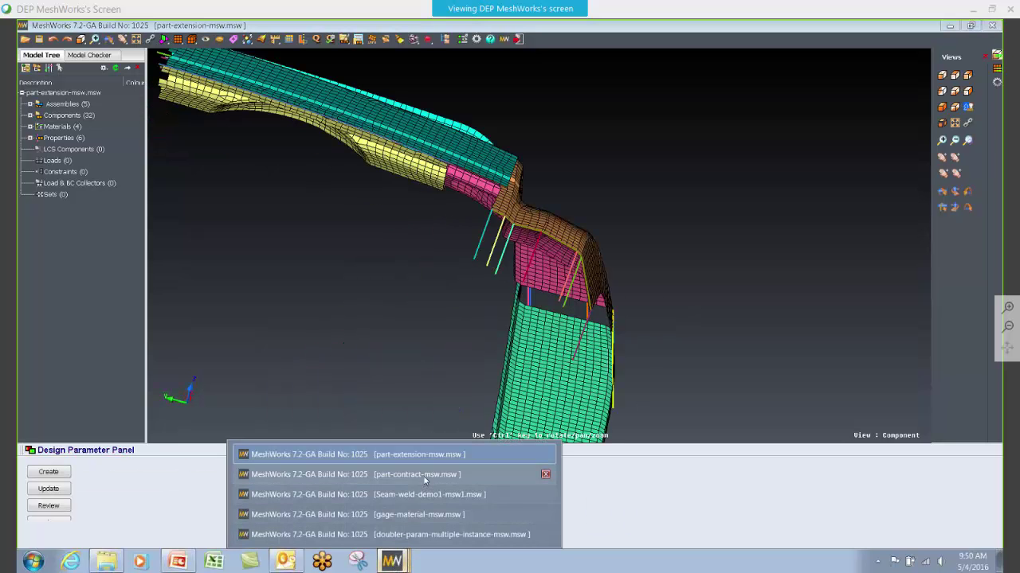
{"action": "left_click", "coordinate": [427, 476]}
{"action": "right_click_drag", "start_coordinate": [617, 218], "coordinate": [590, 355], "text": "ctrl"}
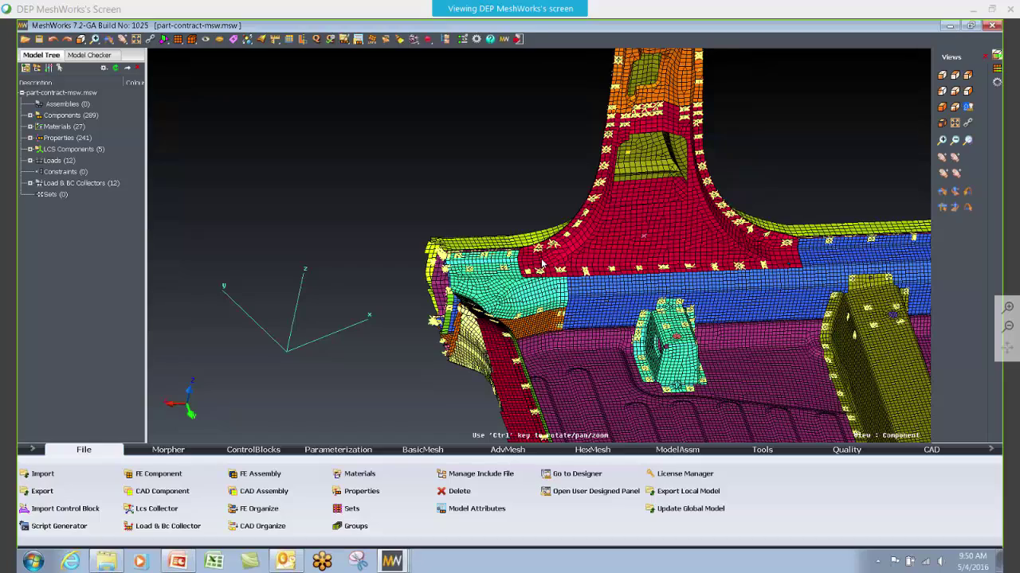
{"action": "right_click_drag", "start_coordinate": [579, 311], "coordinate": [599, 271], "text": "ctrl"}
{"action": "left_click_drag", "start_coordinate": [598, 270], "coordinate": [587, 295], "text": "ctrl"}
{"action": "middle_click_drag", "start_coordinate": [587, 295], "coordinate": [479, 406], "text": "ctrl"}
{"action": "left_click_drag", "start_coordinate": [479, 406], "coordinate": [398, 434], "text": "ctrl"}
Step: Start creating a part extension parameter and set its geometry method to Part Contraction
{"action": "left_click", "coordinate": [338, 450]}
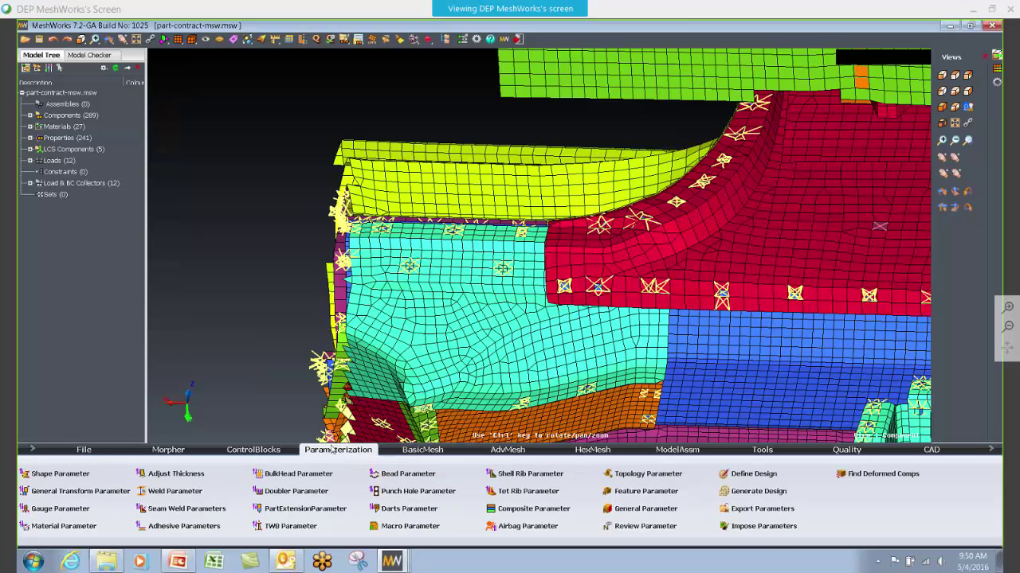
{"action": "left_click", "coordinate": [293, 510]}
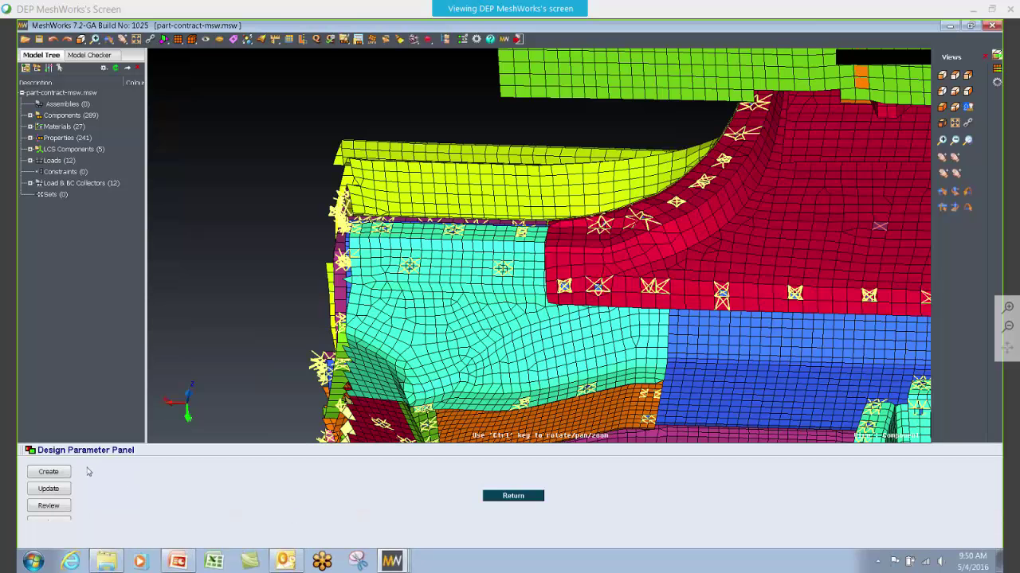
{"action": "left_click", "coordinate": [61, 473]}
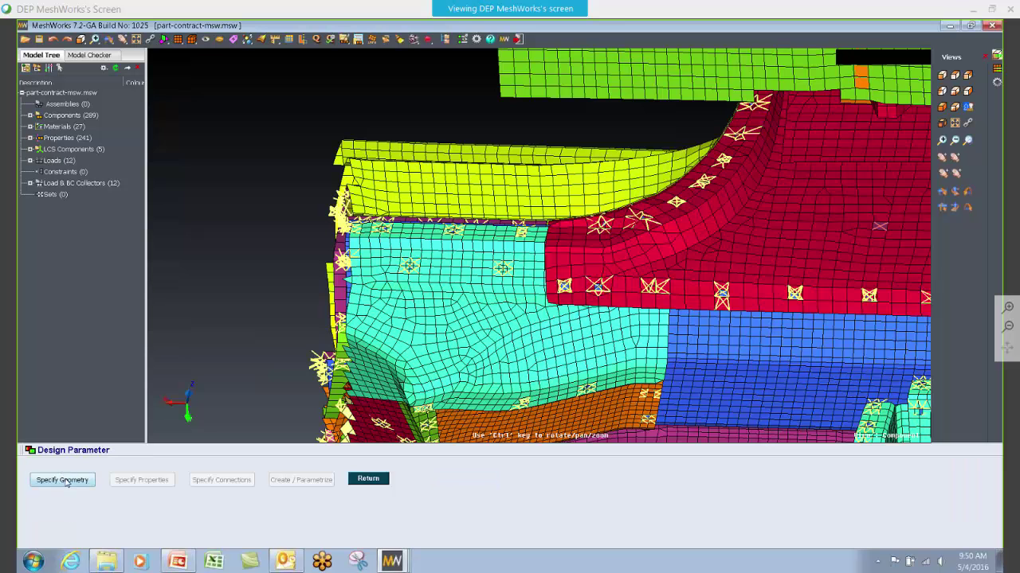
{"action": "left_click", "coordinate": [64, 480]}
{"action": "mouse_move", "coordinate": [199, 358]}
{"action": "left_mouse_down", "text": "ctrl"}
{"action": "mouse_move", "coordinate": [239, 385]}
{"action": "mouse_move", "coordinate": [183, 370]}
{"action": "left_mouse_up", "text": "ctrl"}
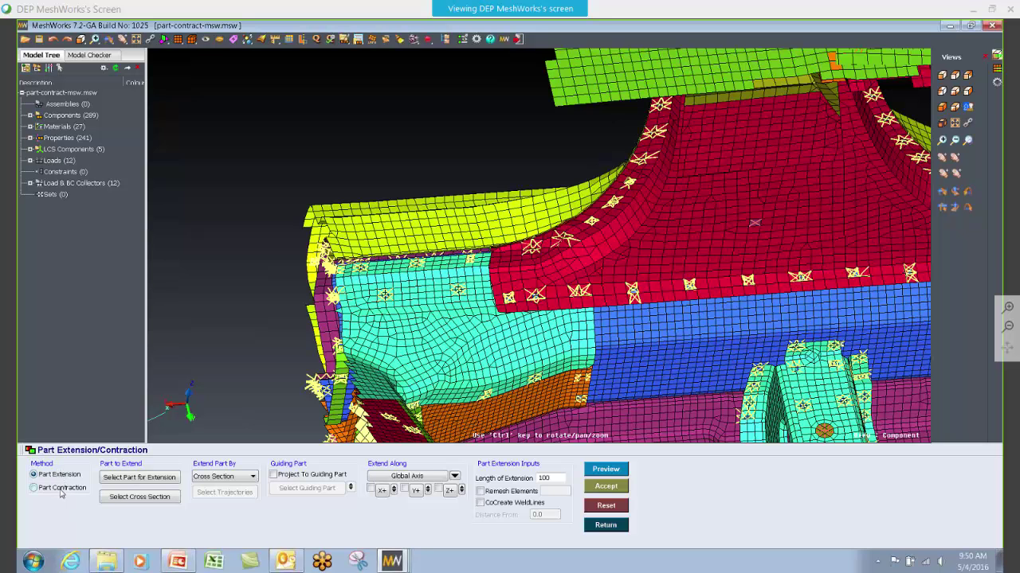
{"action": "left_click", "coordinate": [61, 490]}
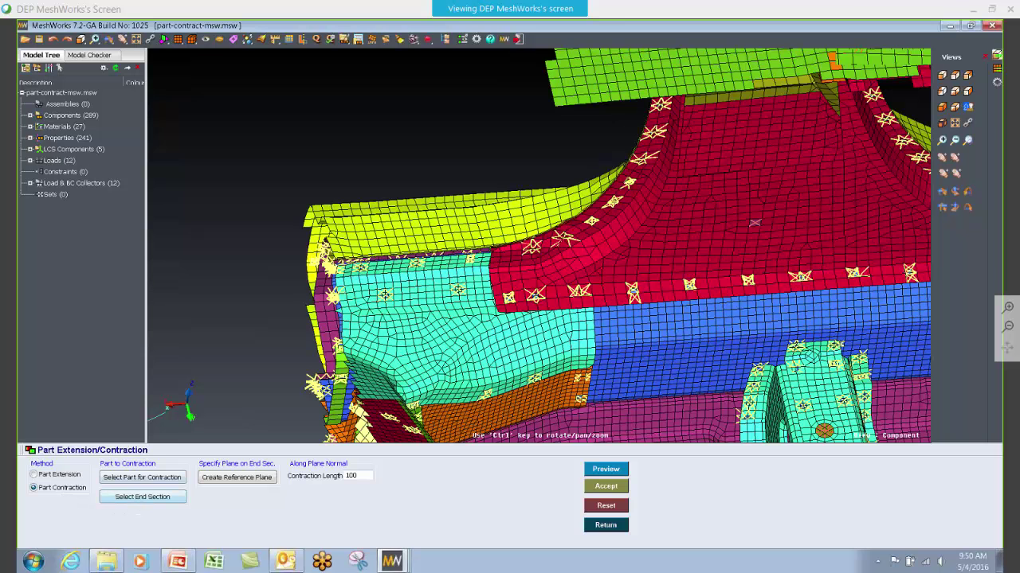
Step: Choose the red pillar component as the part for contraction
{"action": "left_click", "coordinate": [144, 478]}
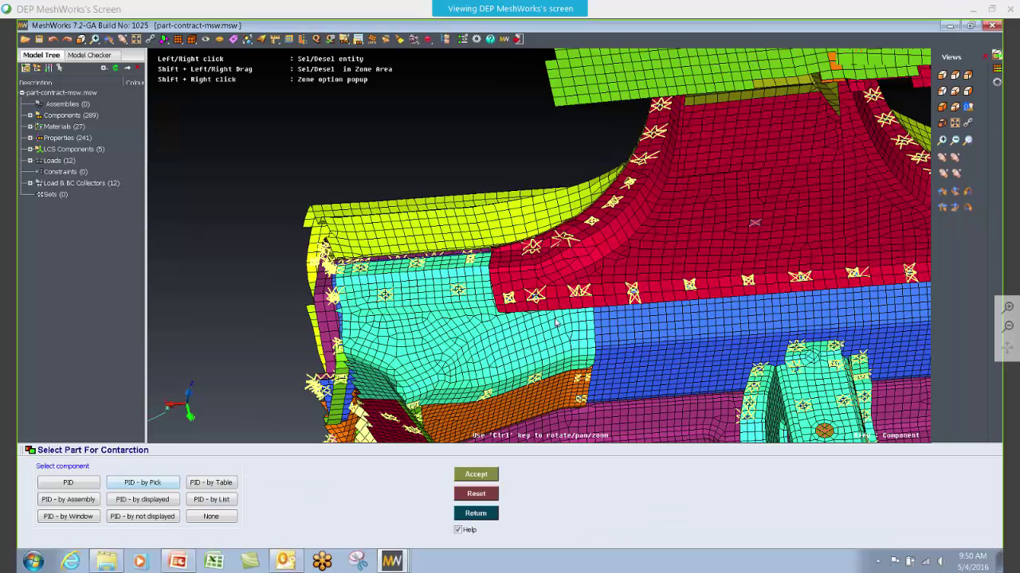
{"action": "left_click", "coordinate": [674, 249]}
{"action": "left_click", "coordinate": [476, 478]}
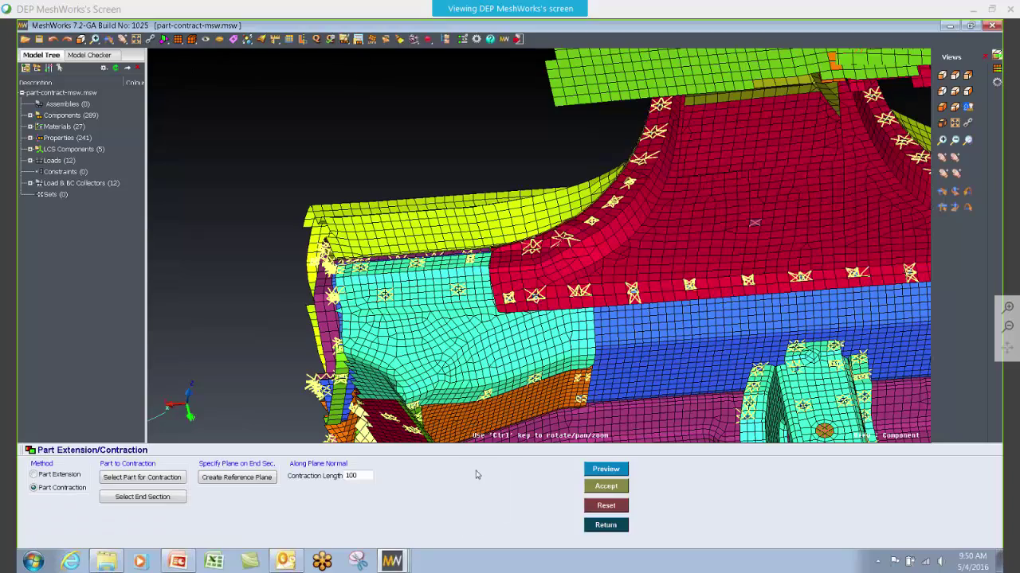
Step: Define the end section by picking the 1D edge components along the red part's short end edge over the turquoise part
{"action": "mouse_move", "coordinate": [509, 332]}
{"action": "left_mouse_down", "text": "ctrl"}
{"action": "mouse_move", "coordinate": [494, 363]}
{"action": "mouse_move", "coordinate": [539, 309]}
{"action": "mouse_move", "coordinate": [525, 326]}
{"action": "left_mouse_up", "text": "ctrl"}
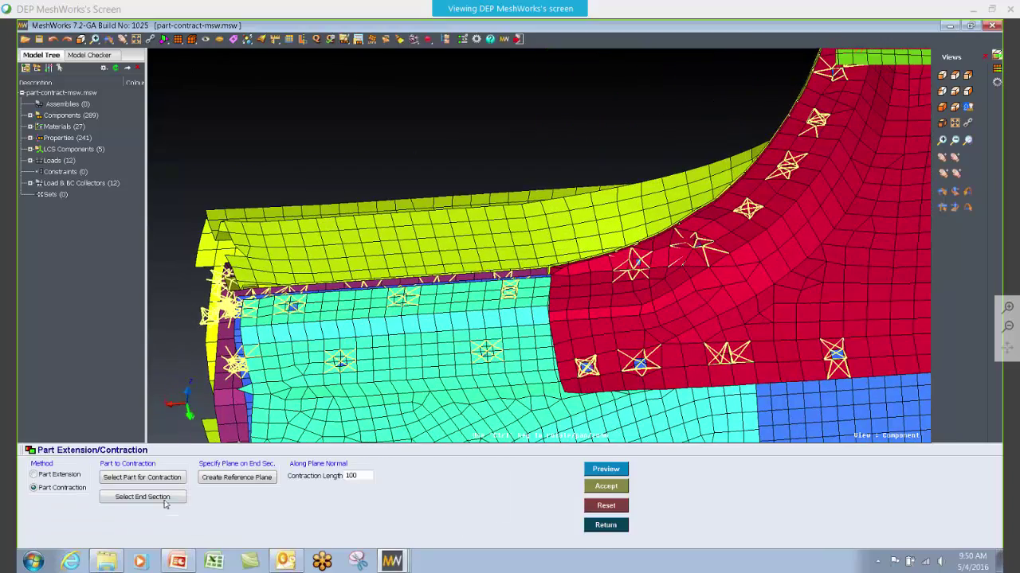
{"action": "left_click", "coordinate": [165, 499]}
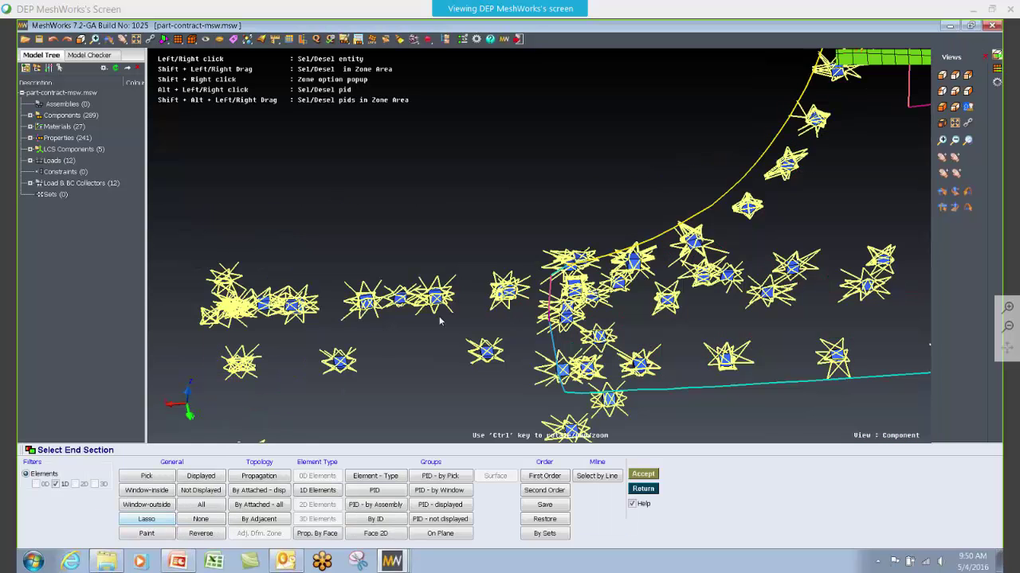
{"action": "scroll", "coordinate": [442, 319], "scroll_direction": "down", "scroll_amount": 2, "text": "ctrl"}
{"action": "left_click_drag", "start_coordinate": [441, 319], "coordinate": [506, 387], "text": "ctrl"}
{"action": "scroll", "coordinate": [507, 387], "scroll_direction": "up", "scroll_amount": 3, "text": "ctrl"}
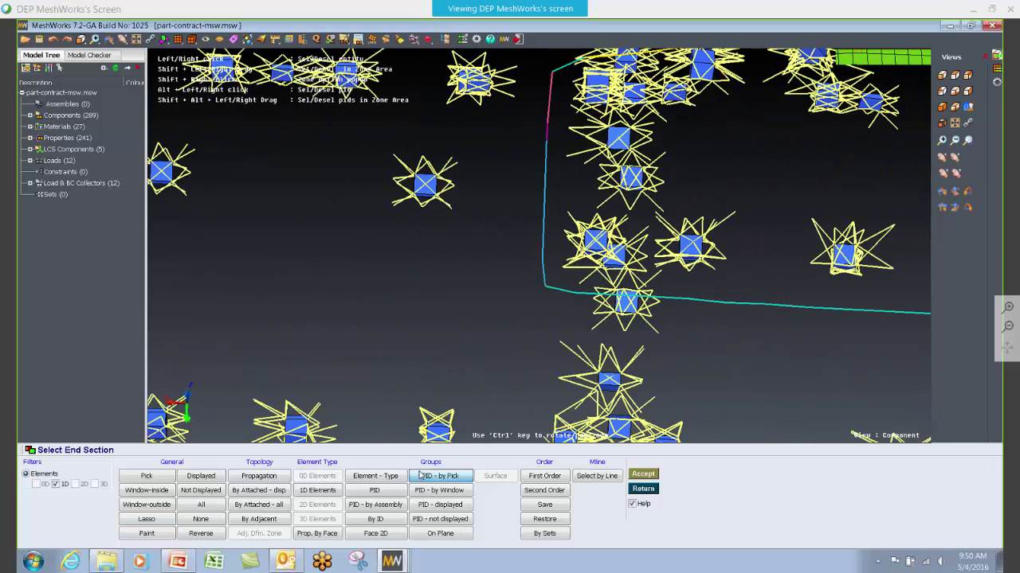
{"action": "left_click", "coordinate": [439, 476]}
{"action": "left_click", "coordinate": [543, 274]}
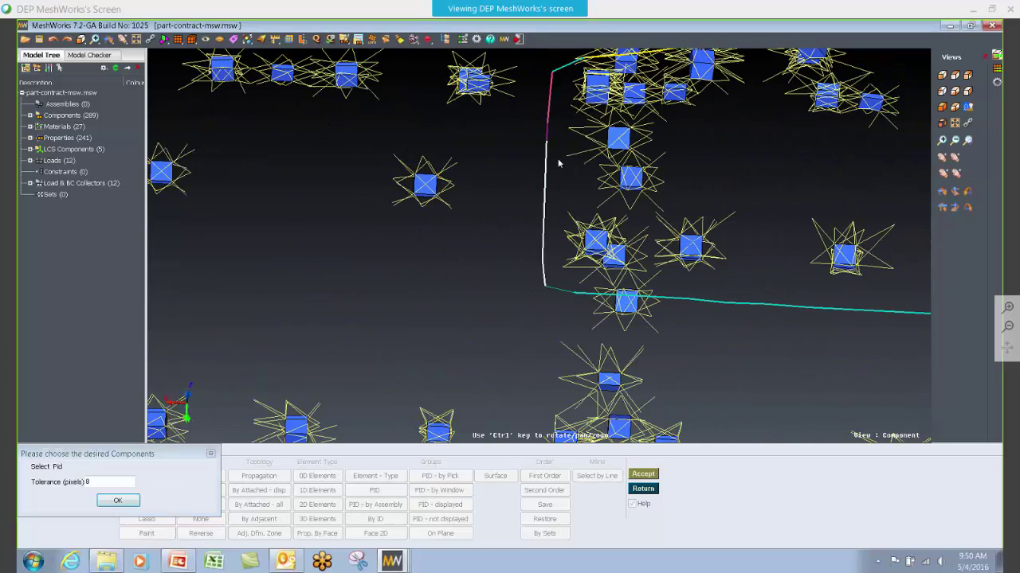
{"action": "left_click", "coordinate": [549, 115]}
{"action": "right_click_drag", "start_coordinate": [536, 137], "coordinate": [514, 267], "text": "ctrl"}
{"action": "mouse_move", "coordinate": [515, 266]}
{"action": "left_mouse_down", "text": "ctrl"}
{"action": "mouse_move", "coordinate": [623, 292]}
{"action": "mouse_move", "coordinate": [518, 267]}
{"action": "left_mouse_up", "text": "ctrl"}
{"action": "middle_click_drag", "start_coordinate": [343, 175], "coordinate": [533, 275], "text": "ctrl"}
{"action": "right_click_drag", "start_coordinate": [533, 275], "coordinate": [517, 191], "text": "ctrl"}
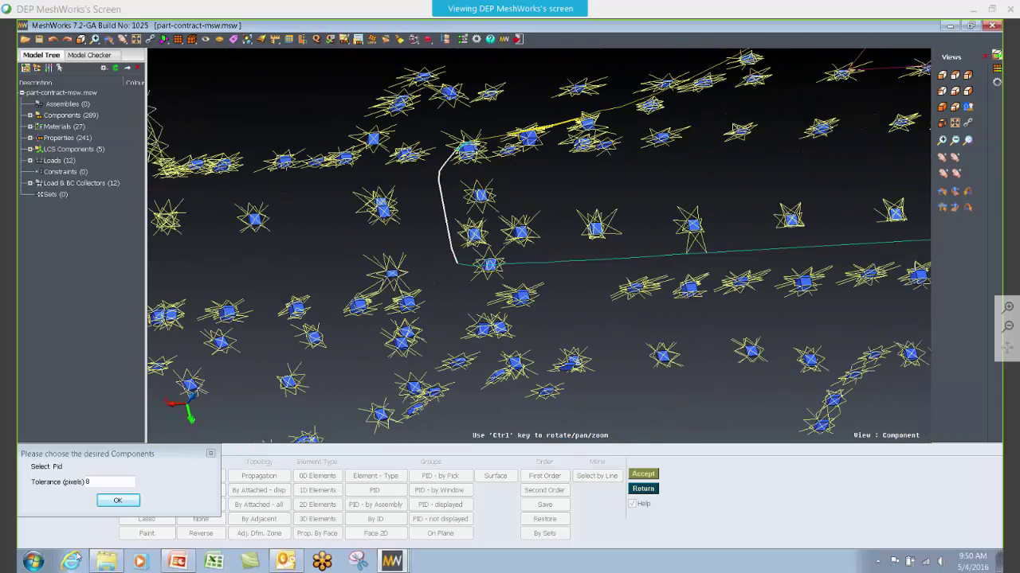
{"action": "left_click", "coordinate": [118, 502]}
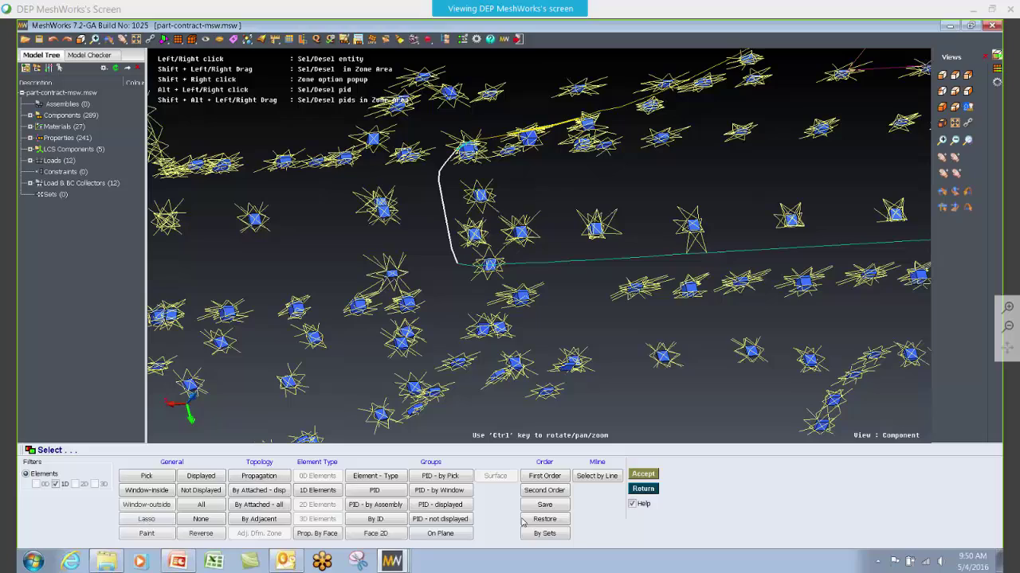
{"action": "left_click", "coordinate": [644, 475]}
Step: Create a reference plane along the X axis, centred on a node of the selected end section line
{"action": "left_click_drag", "start_coordinate": [529, 271], "coordinate": [570, 280], "text": "ctrl"}
{"action": "scroll", "coordinate": [525, 280], "scroll_direction": "up", "scroll_amount": 2}
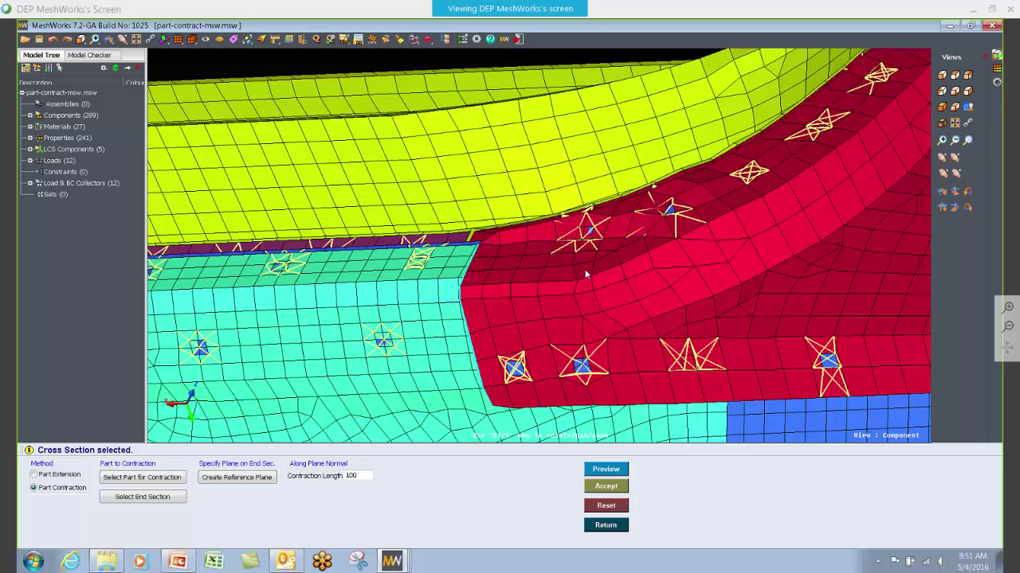
{"action": "scroll", "coordinate": [388, 299], "scroll_direction": "down", "scroll_amount": 2}
{"action": "middle_click_drag", "start_coordinate": [387, 299], "coordinate": [392, 388], "text": "ctrl"}
{"action": "left_click", "coordinate": [256, 478]}
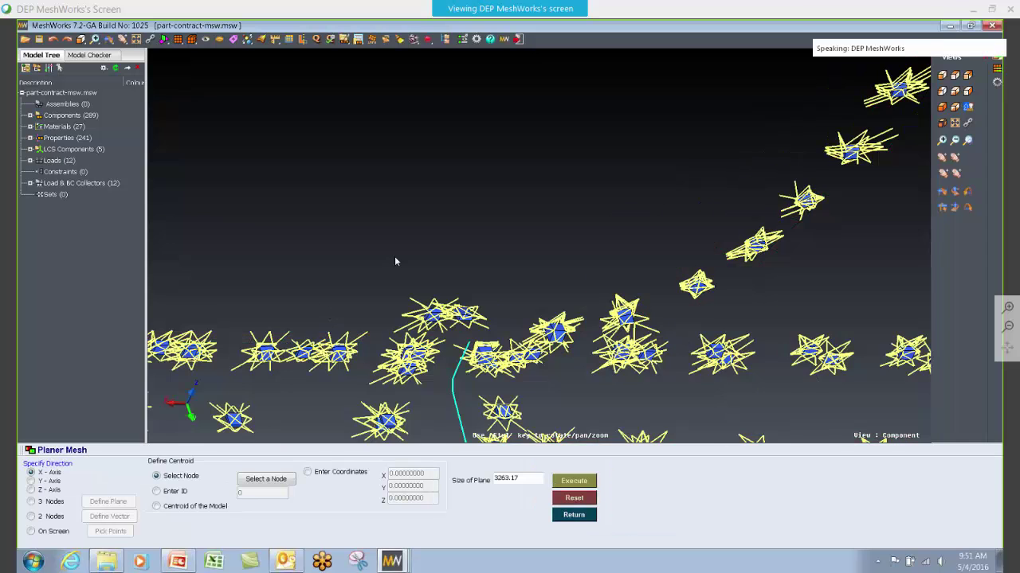
{"action": "mouse_move", "coordinate": [395, 258]}
{"action": "left_mouse_down", "text": "ctrl"}
{"action": "mouse_move", "coordinate": [446, 339]}
{"action": "mouse_move", "coordinate": [397, 346]}
{"action": "left_mouse_up", "text": "ctrl"}
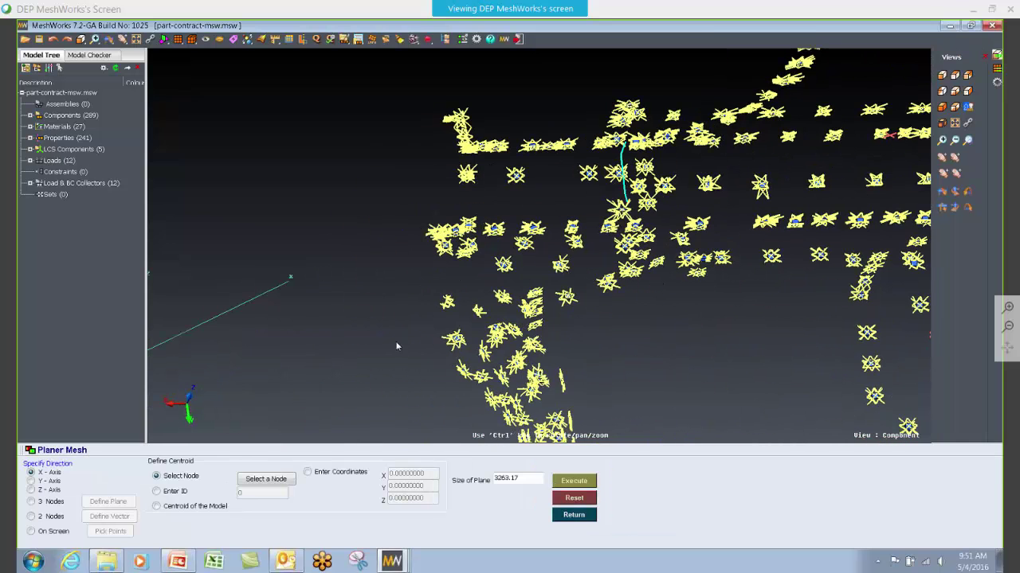
{"action": "left_click", "coordinate": [261, 483]}
{"action": "scroll", "coordinate": [705, 349], "scroll_direction": "up", "scroll_amount": 2}
{"action": "left_click_drag", "start_coordinate": [739, 284], "coordinate": [701, 270], "text": "ctrl"}
{"action": "middle_click_drag", "start_coordinate": [701, 271], "coordinate": [690, 295], "text": "ctrl"}
{"action": "scroll", "coordinate": [679, 262], "scroll_direction": "up", "scroll_amount": 1}
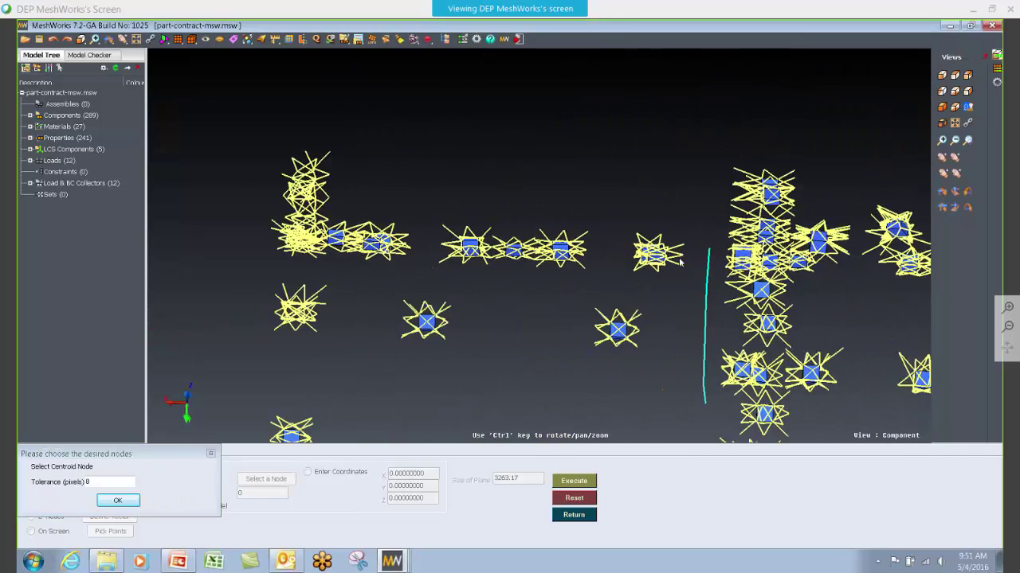
{"action": "scroll", "coordinate": [679, 261], "scroll_direction": "up", "scroll_amount": 1}
{"action": "left_click", "coordinate": [763, 362]}
{"action": "left_click_drag", "start_coordinate": [533, 324], "coordinate": [671, 392], "text": "ctrl"}
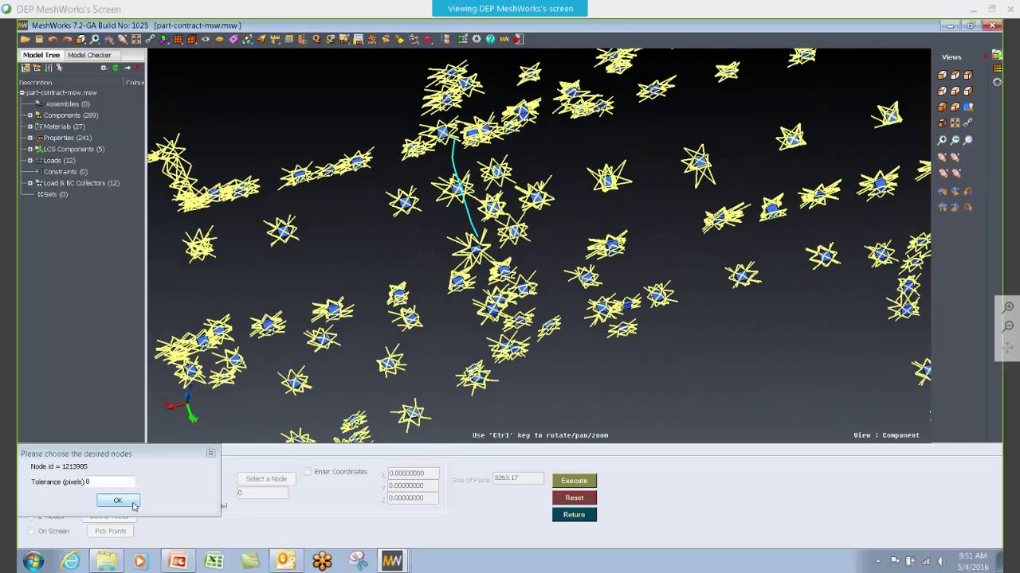
{"action": "left_click", "coordinate": [119, 501]}
{"action": "left_click", "coordinate": [586, 481]}
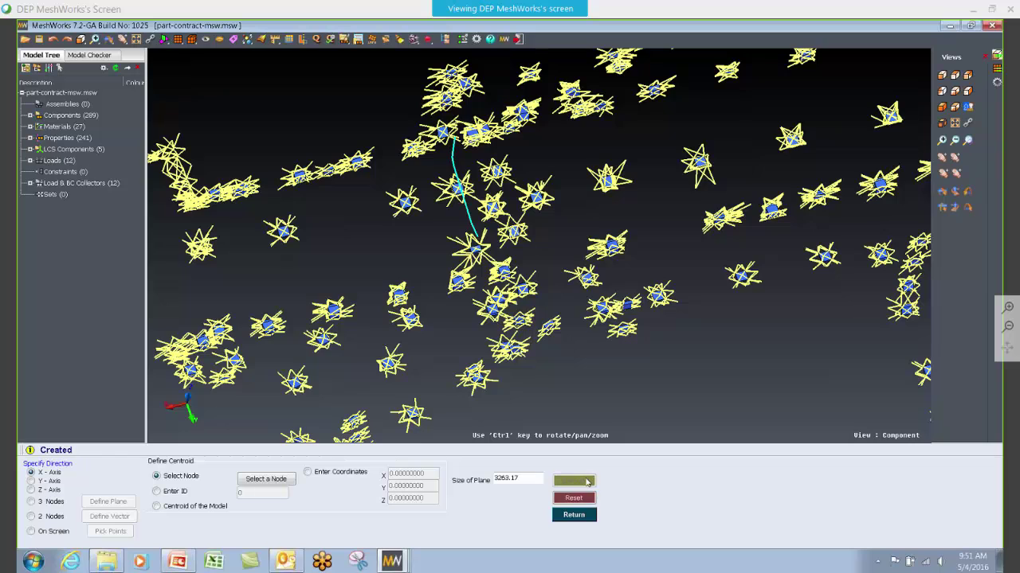
{"action": "left_click_drag", "start_coordinate": [626, 381], "coordinate": [597, 320], "text": "ctrl"}
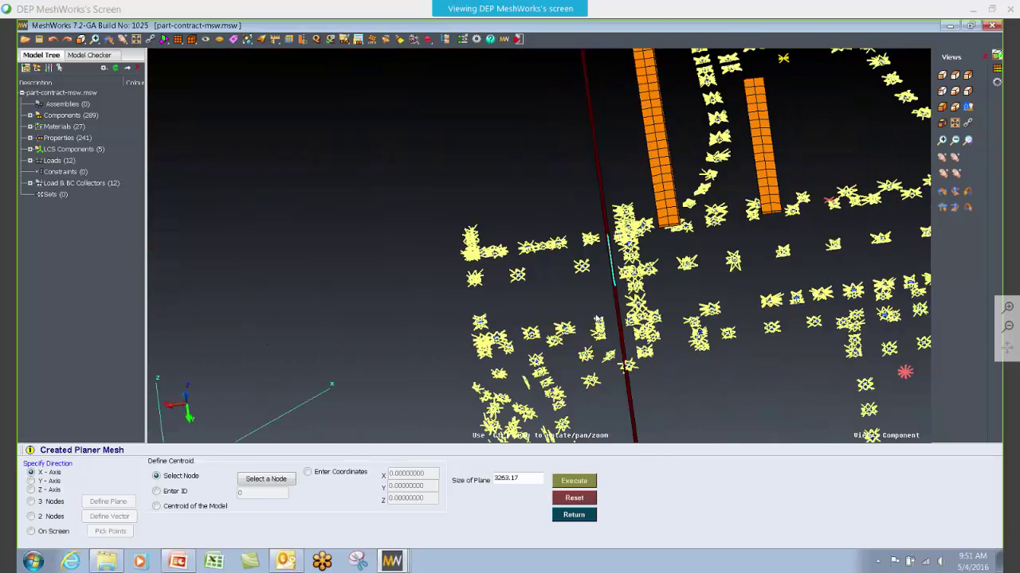
{"action": "left_click", "coordinate": [574, 514]}
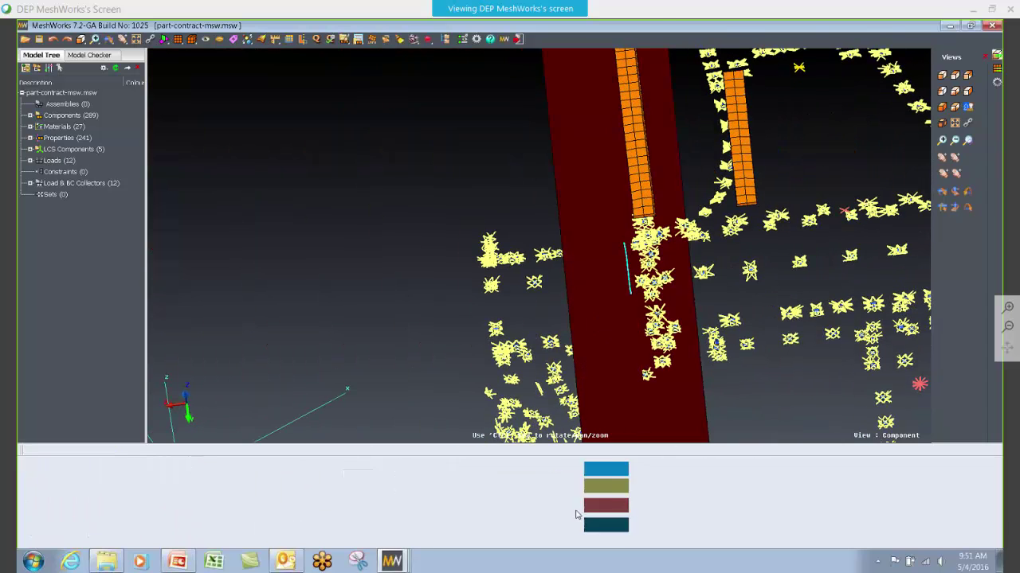
Step: Set the contraction length to 40 and preview the contracted part
{"action": "left_click_drag", "start_coordinate": [528, 313], "coordinate": [587, 255], "text": "ctrl"}
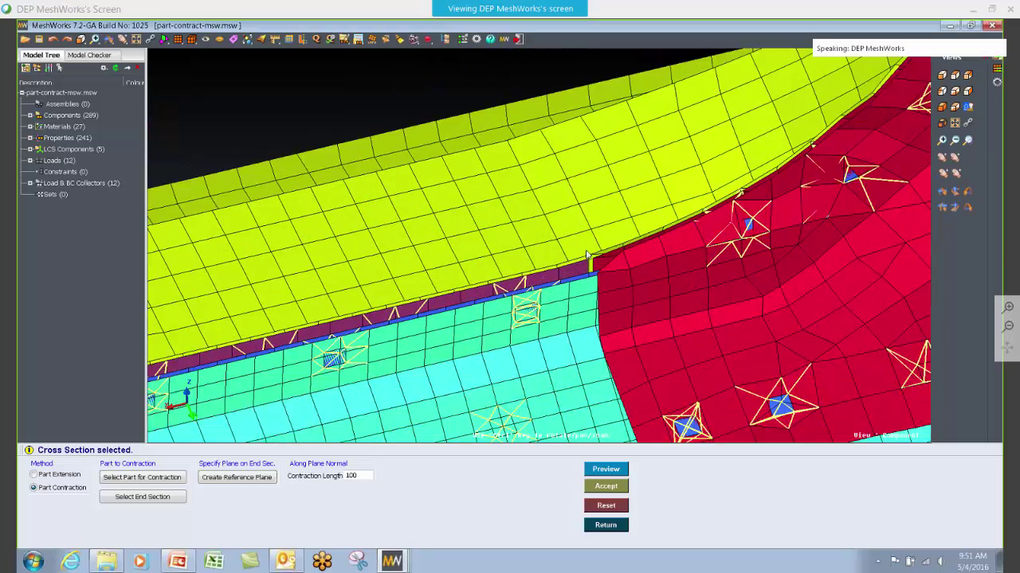
{"action": "middle_click_drag", "start_coordinate": [587, 255], "coordinate": [548, 207], "text": "ctrl"}
{"action": "right_click_drag", "start_coordinate": [548, 207], "coordinate": [501, 310], "text": "ctrl"}
{"action": "double_click", "coordinate": [351, 476]}
{"action": "type", "text": "40"}
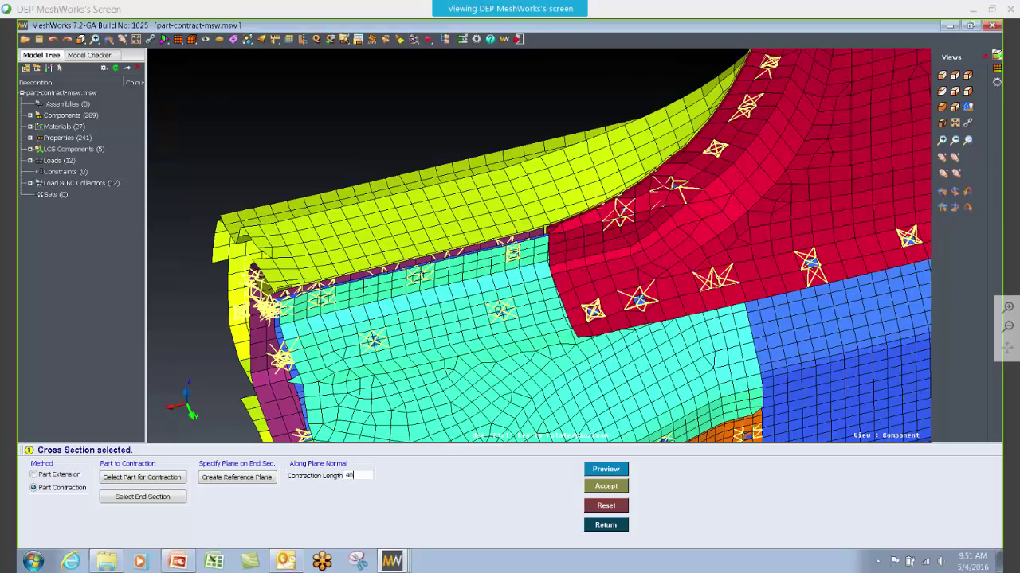
{"action": "right_click_drag", "start_coordinate": [426, 302], "coordinate": [493, 358], "text": "ctrl"}
{"action": "middle_click_drag", "start_coordinate": [494, 358], "coordinate": [428, 326], "text": "ctrl"}
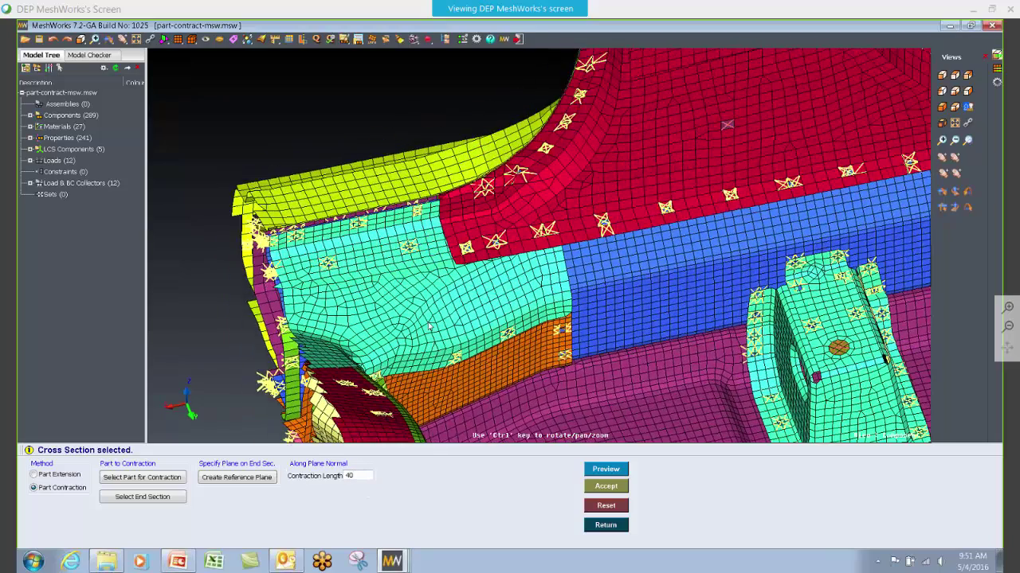
{"action": "right_click_drag", "start_coordinate": [429, 326], "coordinate": [460, 296], "text": "ctrl"}
{"action": "left_click_drag", "start_coordinate": [459, 296], "coordinate": [590, 437], "text": "ctrl"}
{"action": "left_click", "coordinate": [609, 475]}
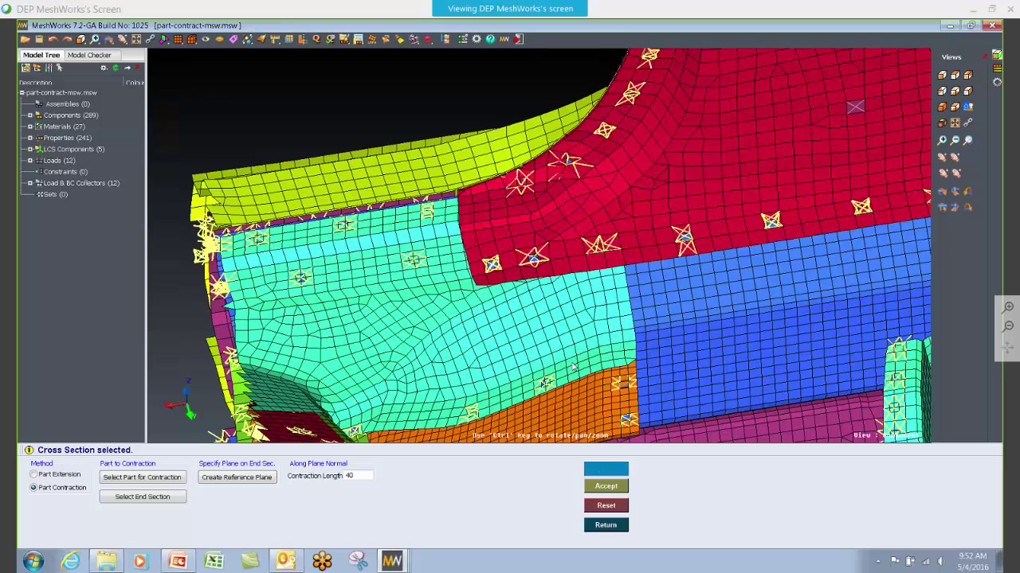
Step: Examine the previewed contraction at the red part's end edge and the weld connections around it
{"action": "scroll", "coordinate": [498, 231], "scroll_direction": "down", "scroll_amount": 3}
{"action": "left_click_drag", "start_coordinate": [505, 239], "coordinate": [556, 323], "text": "ctrl"}
{"action": "scroll", "coordinate": [556, 323], "scroll_direction": "up", "scroll_amount": 3}
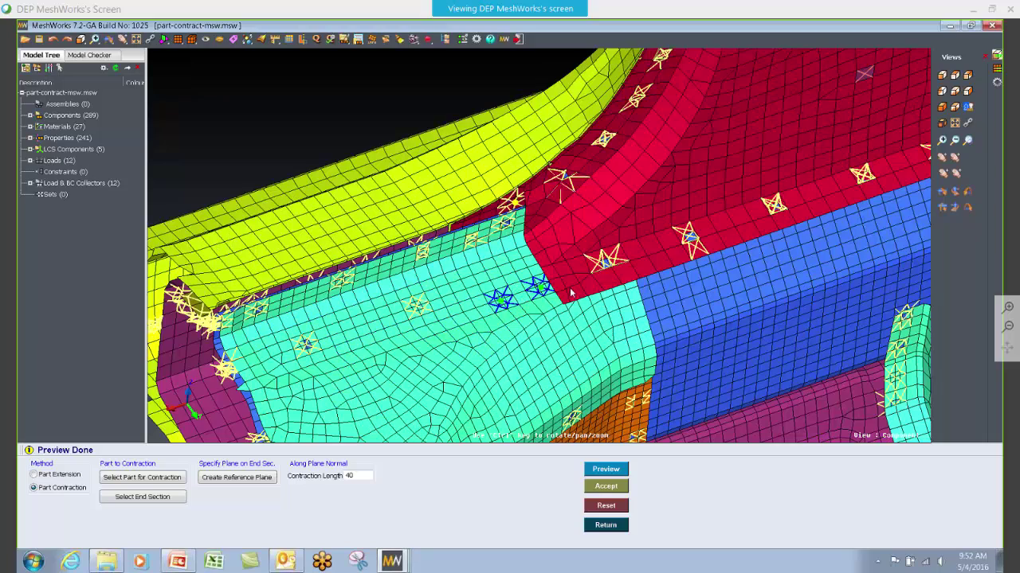
{"action": "scroll", "coordinate": [539, 200], "scroll_direction": "down", "scroll_amount": 2}
{"action": "left_click_drag", "start_coordinate": [539, 200], "coordinate": [528, 284], "text": "ctrl"}
{"action": "scroll", "coordinate": [480, 206], "scroll_direction": "up", "scroll_amount": 2}
{"action": "scroll", "coordinate": [481, 206], "scroll_direction": "up", "scroll_amount": 4}
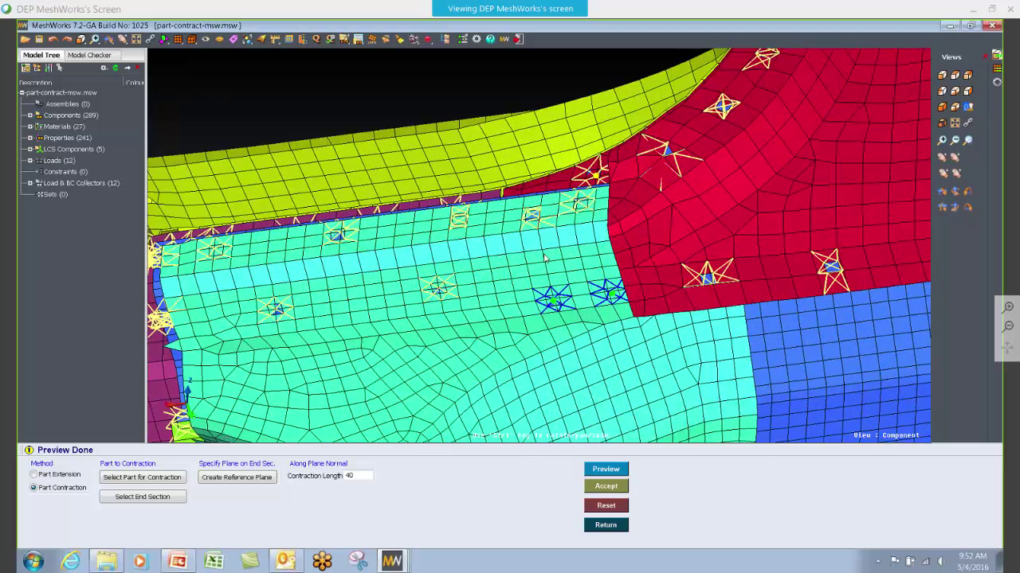
{"action": "scroll", "coordinate": [489, 259], "scroll_direction": "down", "scroll_amount": 1}
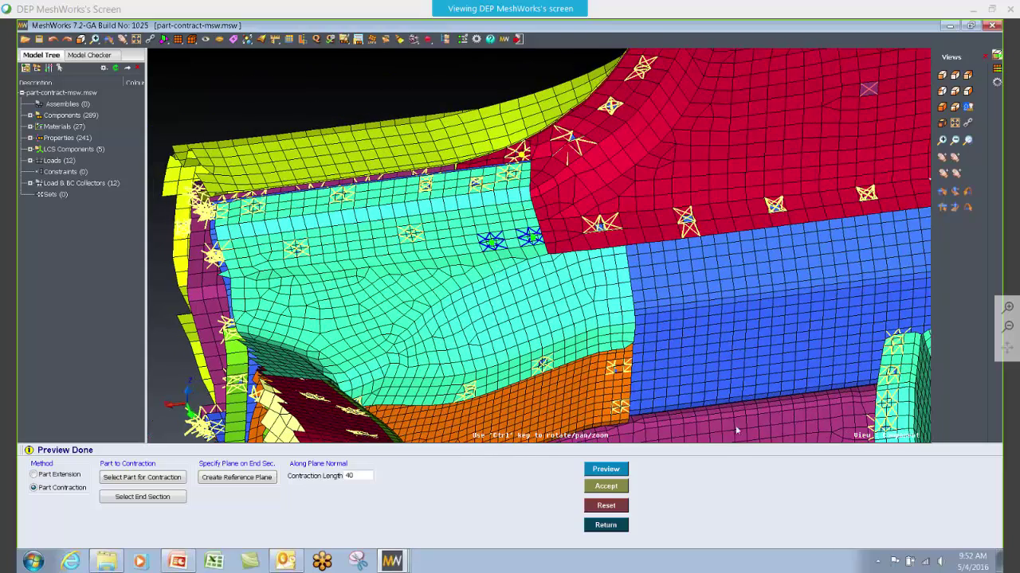
Step: Accept the contraction geometry and leave the parameter setup without creating the parameter
{"action": "left_click", "coordinate": [607, 484]}
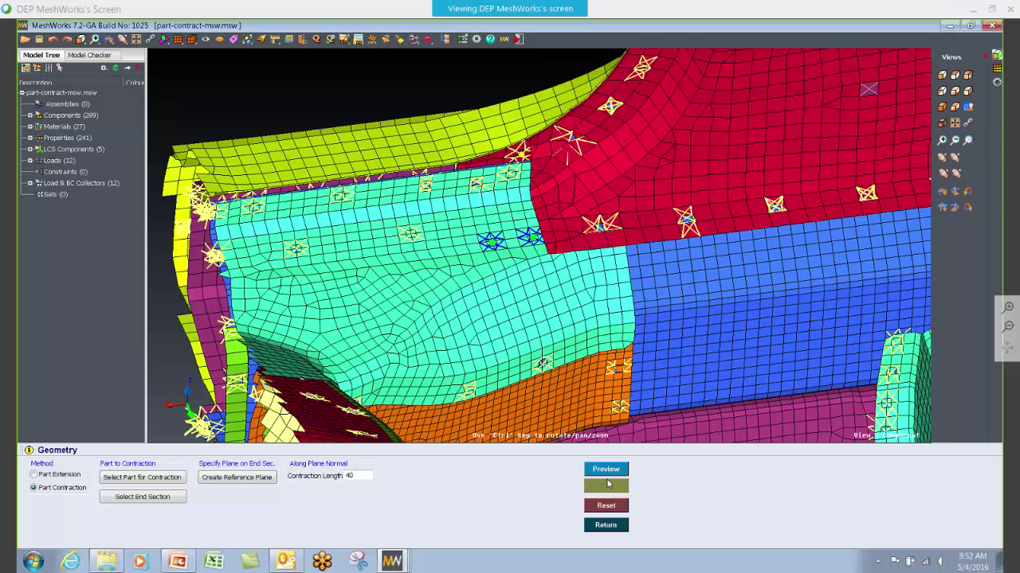
{"action": "left_click", "coordinate": [612, 527]}
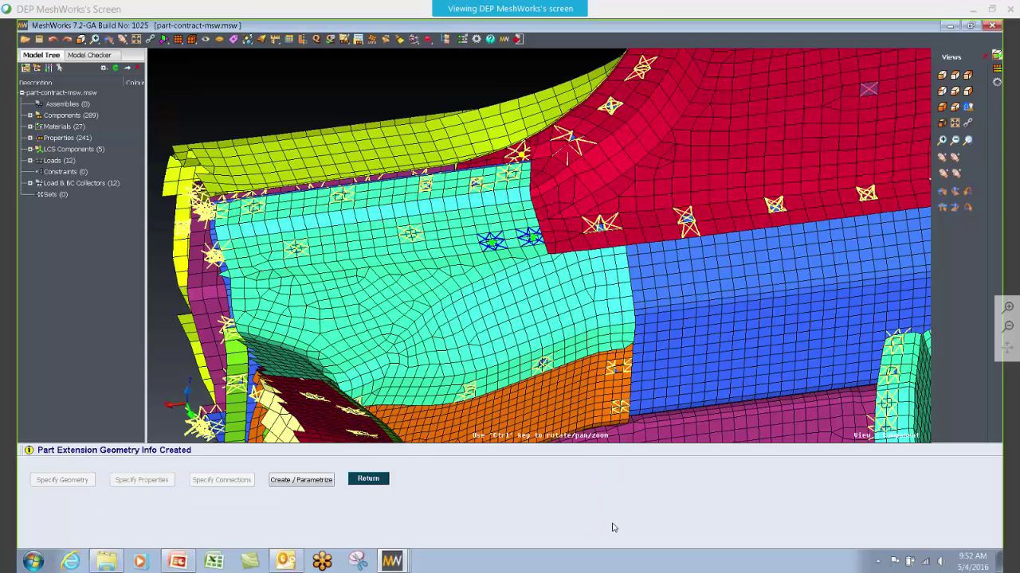
{"action": "left_click", "coordinate": [366, 480]}
{"action": "left_click", "coordinate": [512, 496]}
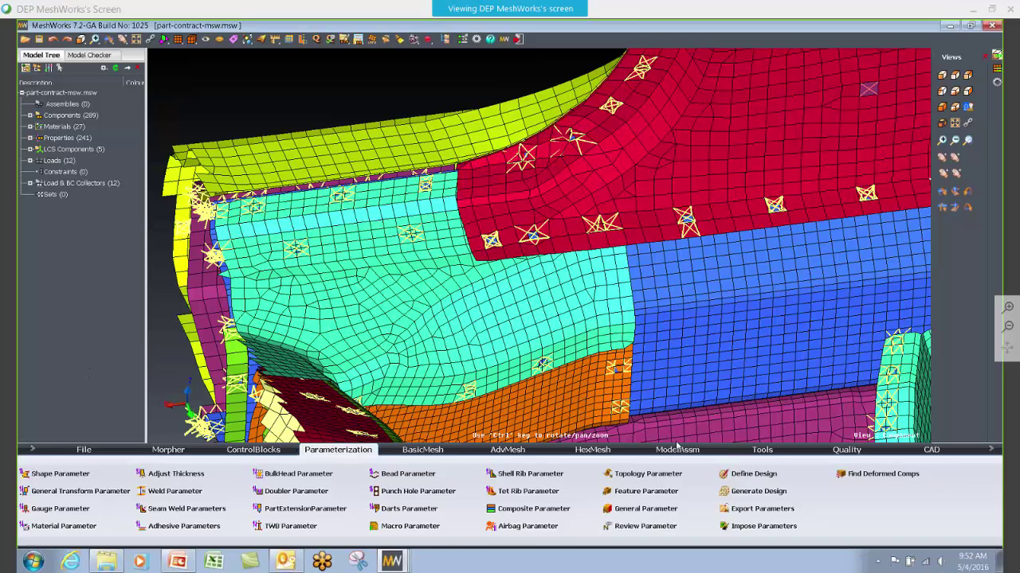
Step: Switch to the Seam-weld-demo1-msw1.msw model
{"action": "left_click", "coordinate": [392, 563]}
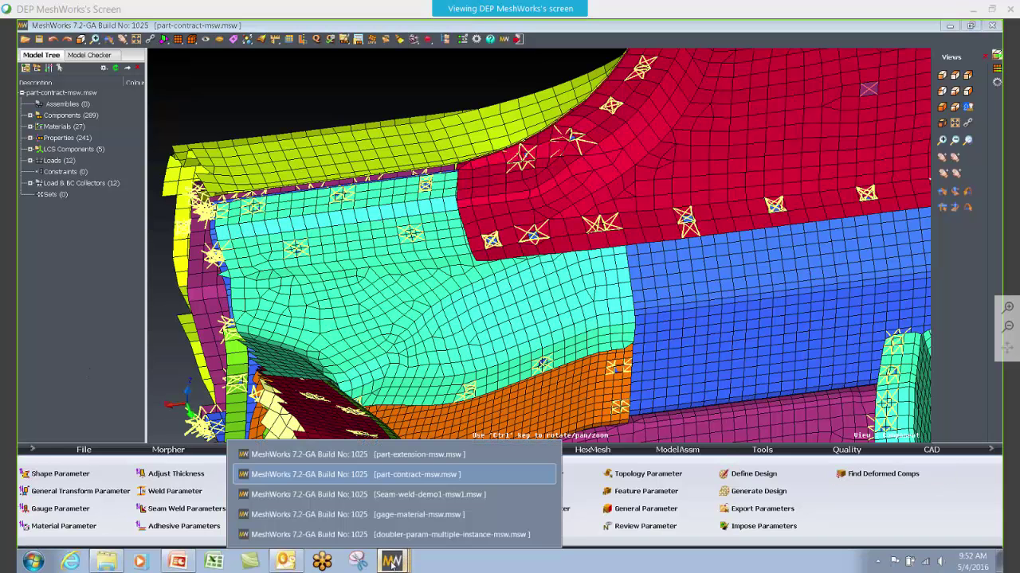
{"action": "left_click", "coordinate": [391, 495]}
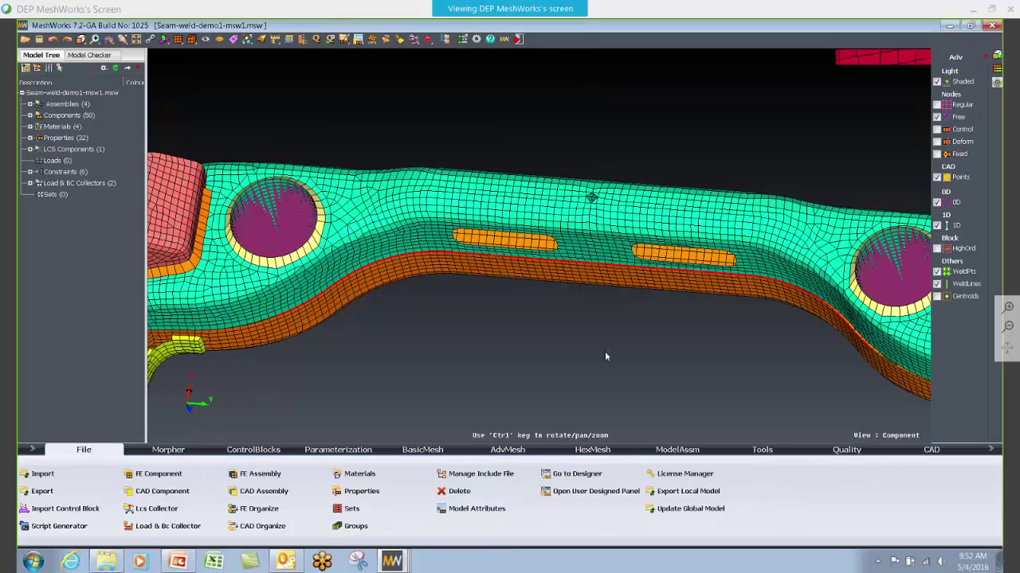
Step: Reload Seam-weld-demo1-msw1.msw from the 4. Seam_weld folder of Design_enabler_Webinar_May_4, replacing the existing model
{"action": "left_click_drag", "start_coordinate": [620, 306], "coordinate": [637, 338], "text": "ctrl"}
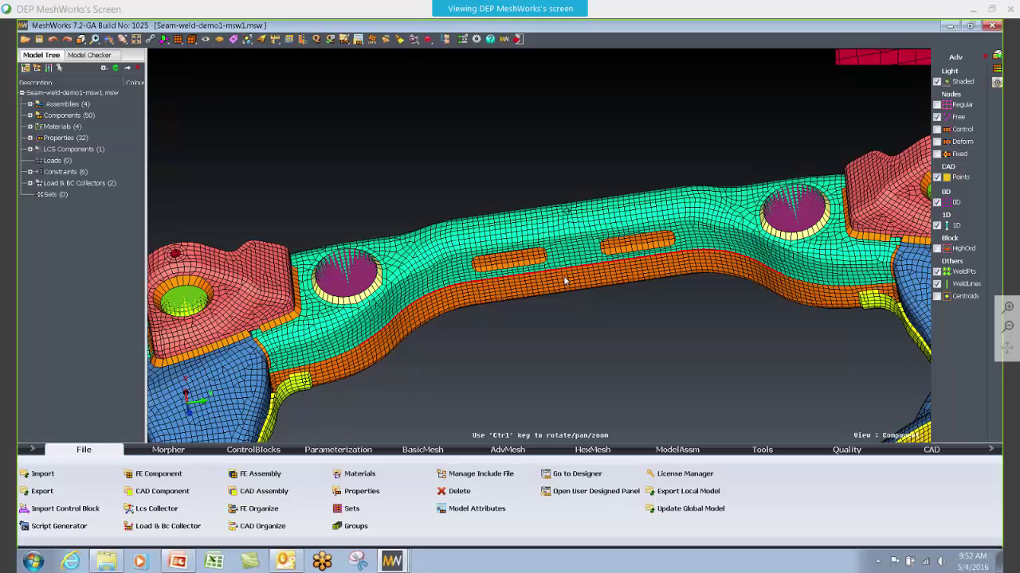
{"action": "left_click_drag", "start_coordinate": [586, 287], "coordinate": [578, 257], "text": "ctrl"}
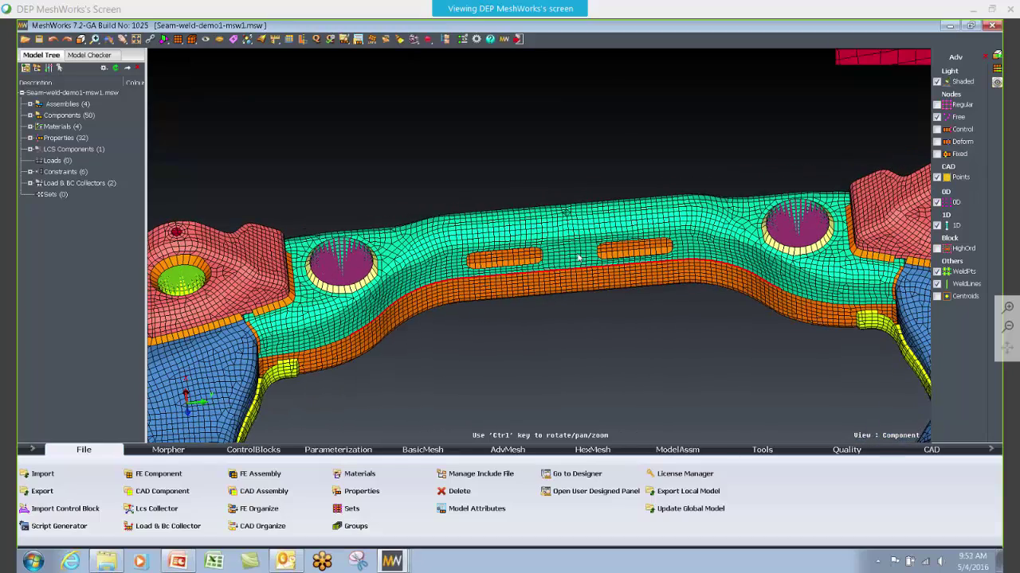
{"action": "left_click", "coordinate": [43, 473]}
{"action": "left_click", "coordinate": [43, 469]}
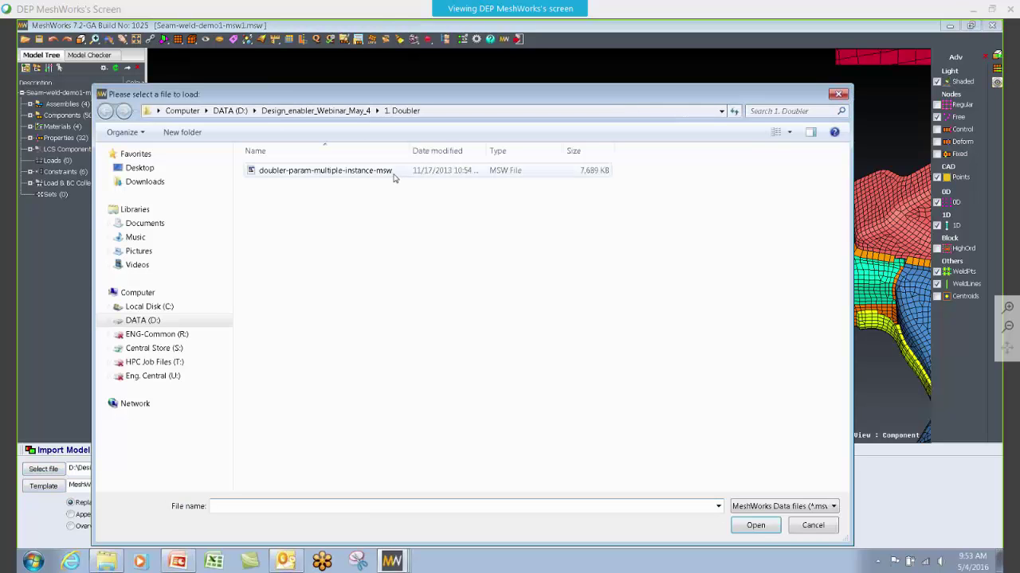
{"action": "left_click", "coordinate": [235, 112]}
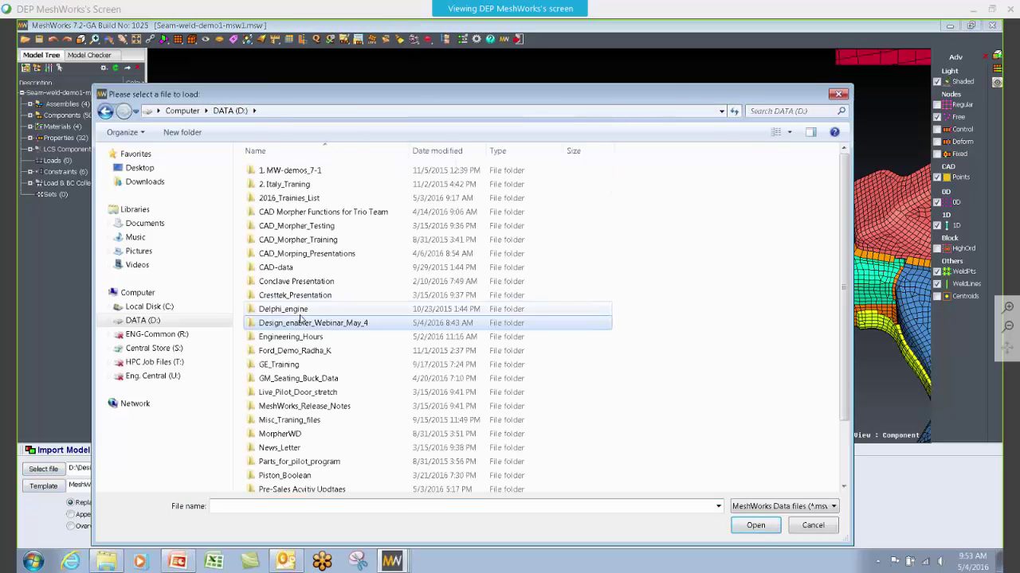
{"action": "double_click", "coordinate": [301, 324]}
{"action": "double_click", "coordinate": [289, 214]}
{"action": "double_click", "coordinate": [295, 182]}
{"action": "left_click", "coordinate": [563, 469]}
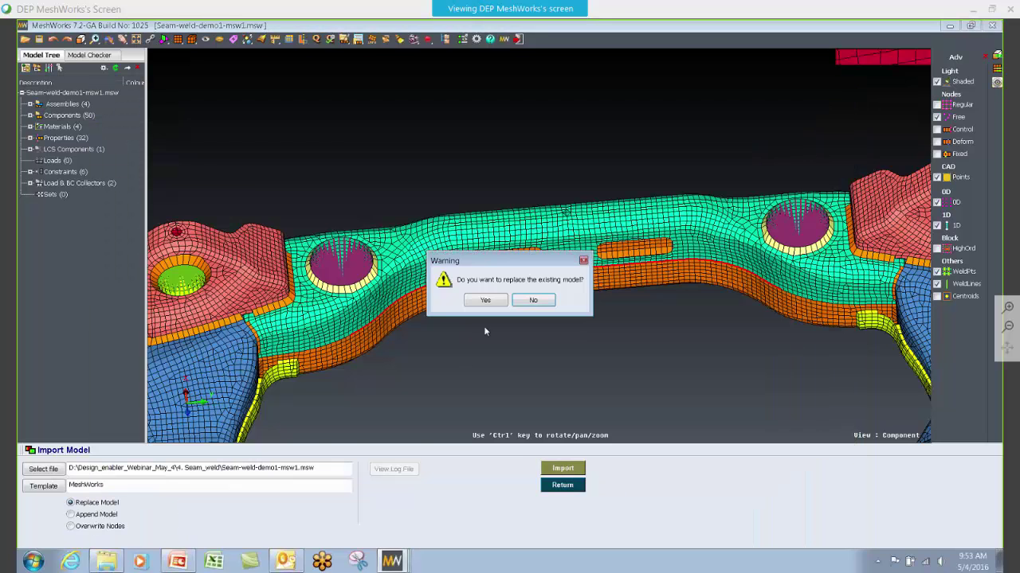
{"action": "left_click", "coordinate": [485, 299]}
Step: Examine the unwelded edge between the teal and orange parts along the middle of the crossmember
{"action": "scroll", "coordinate": [497, 273], "scroll_direction": "up", "scroll_amount": 6}
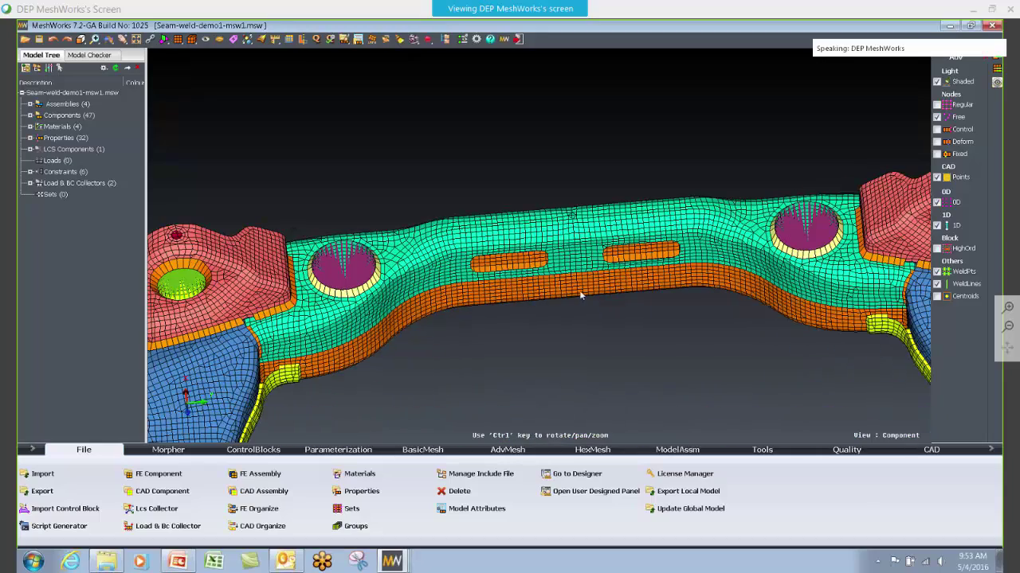
{"action": "scroll", "coordinate": [563, 304], "scroll_direction": "up", "scroll_amount": 4}
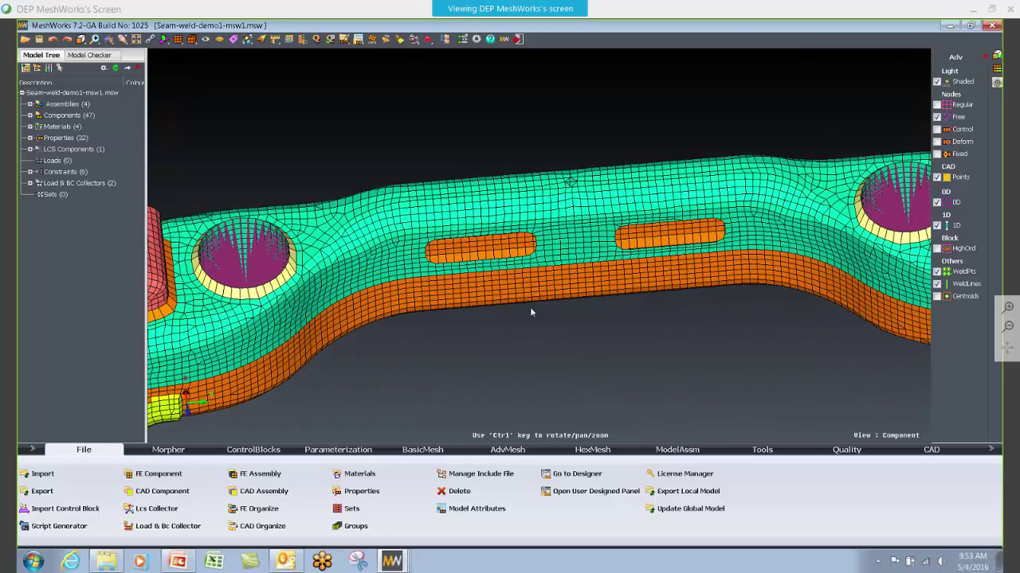
{"action": "left_click_drag", "start_coordinate": [549, 333], "coordinate": [559, 312], "text": "ctrl"}
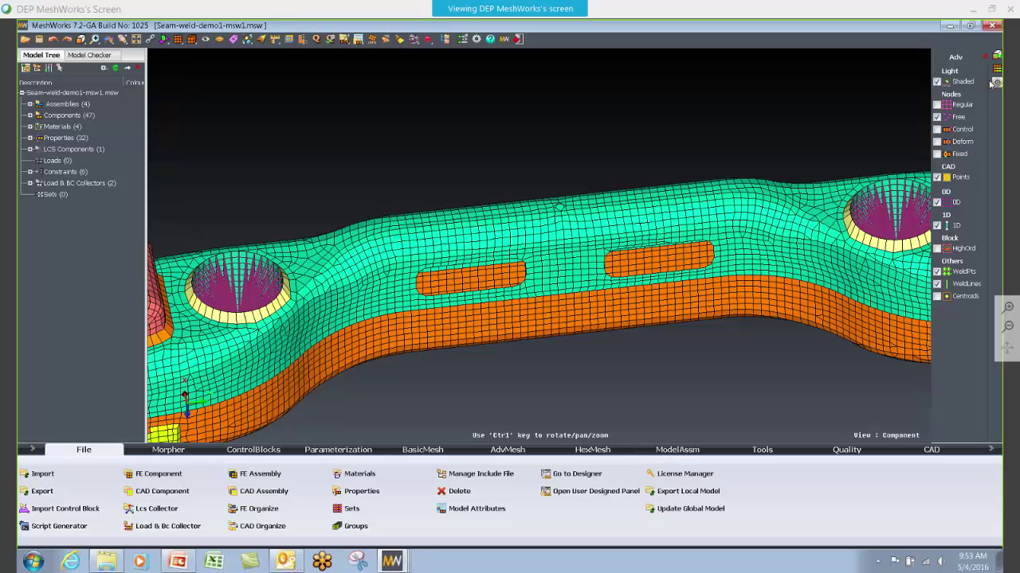
{"action": "left_click", "coordinate": [998, 70]}
{"action": "left_click", "coordinate": [942, 110]}
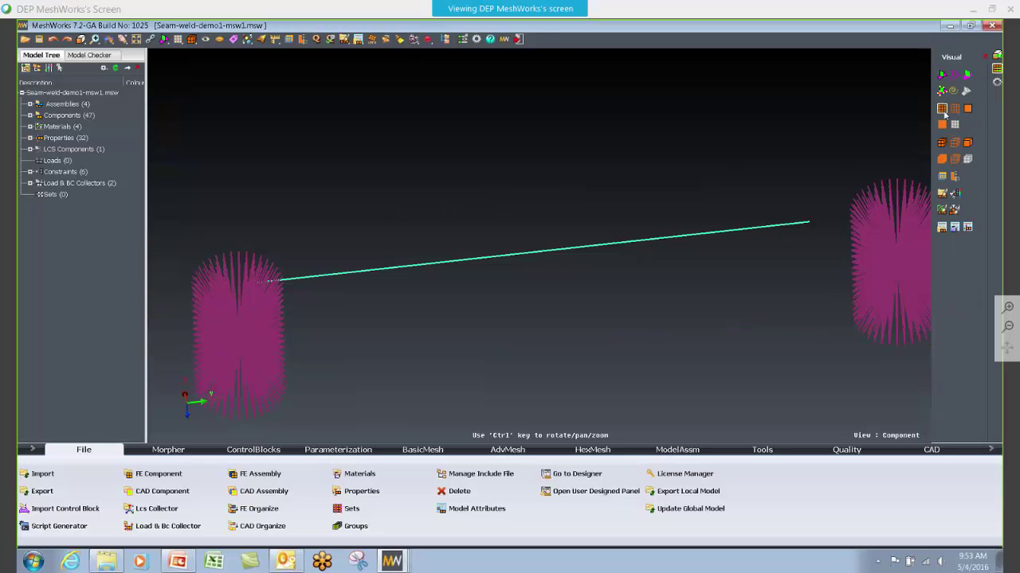
{"action": "left_click", "coordinate": [942, 110]}
{"action": "middle_click_drag", "start_coordinate": [529, 321], "coordinate": [530, 279], "text": "ctrl"}
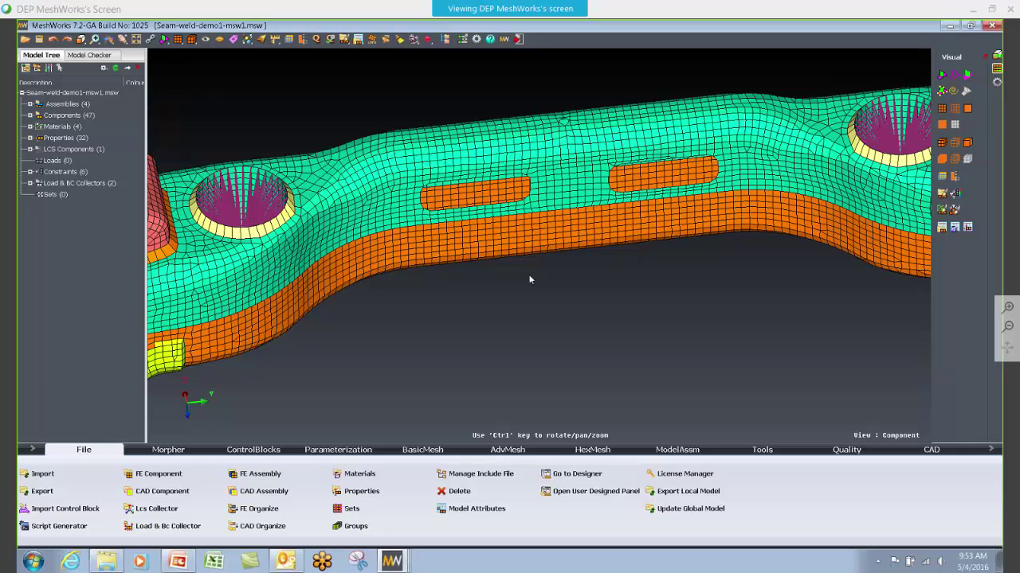
{"action": "left_click_drag", "start_coordinate": [680, 357], "coordinate": [607, 356], "text": "ctrl"}
{"action": "scroll", "coordinate": [603, 356], "scroll_direction": "up", "scroll_amount": 3, "text": "ctrl"}
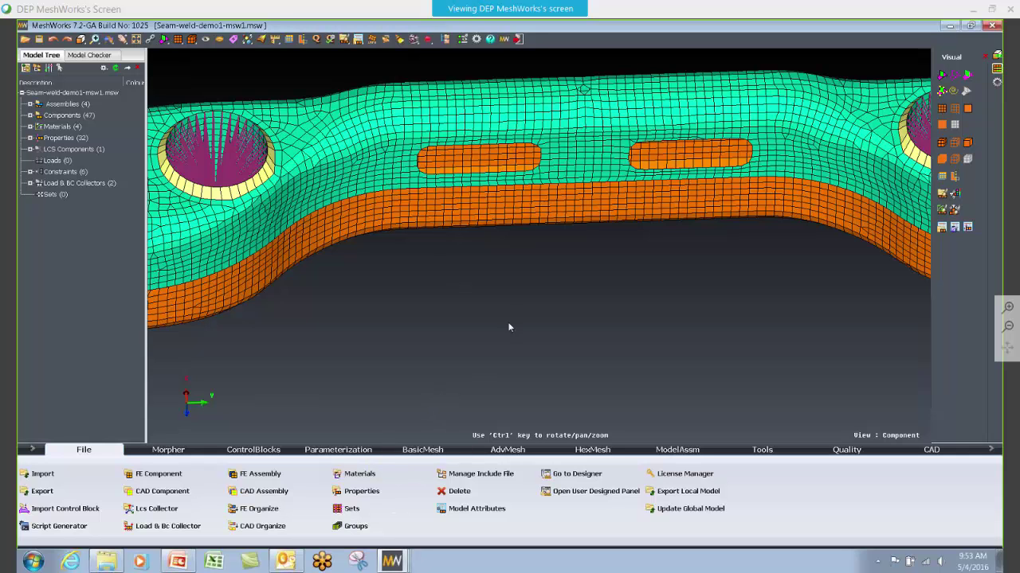
{"action": "left_click_drag", "start_coordinate": [457, 329], "coordinate": [486, 337], "text": "ctrl"}
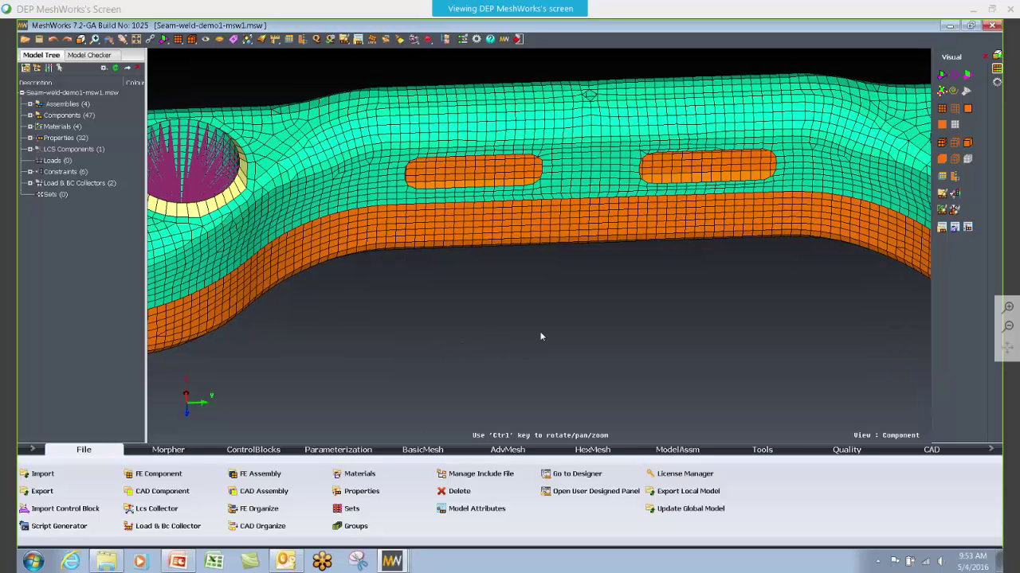
Step: Define an Edge Tracking path by picking nodes along the edge where the teal part meets the orange part
{"action": "left_click", "coordinate": [749, 454]}
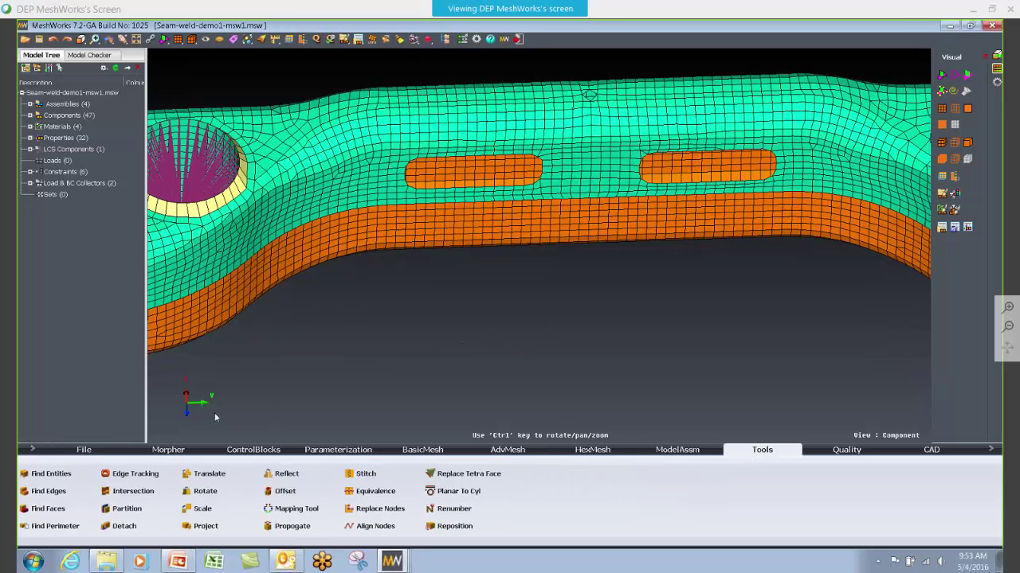
{"action": "left_click", "coordinate": [156, 473]}
{"action": "left_click_drag", "start_coordinate": [279, 335], "coordinate": [333, 330], "text": "ctrl"}
{"action": "left_click", "coordinate": [122, 469]}
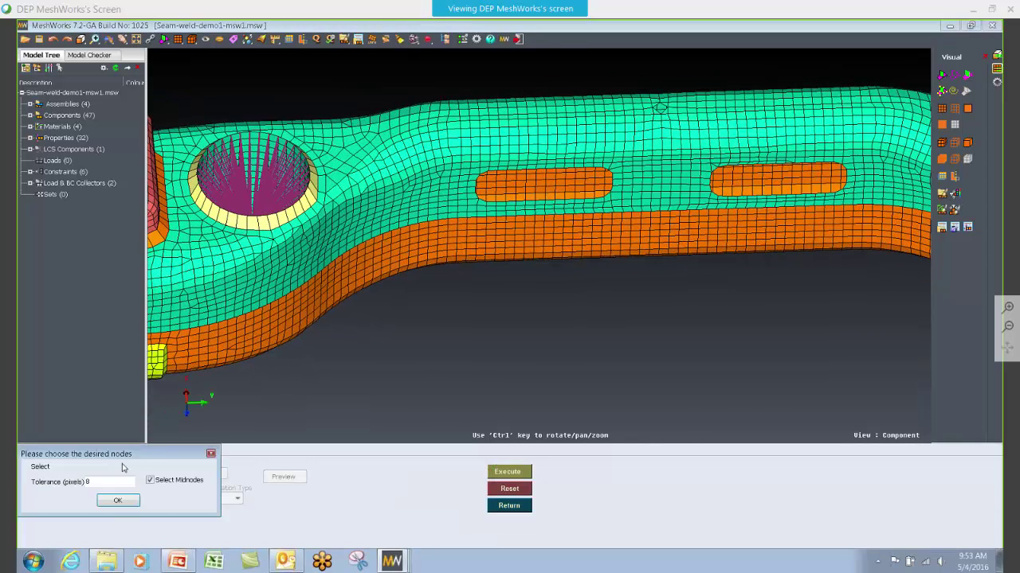
{"action": "left_click", "coordinate": [266, 311]}
{"action": "left_click_drag", "start_coordinate": [427, 270], "coordinate": [517, 240], "text": "ctrl"}
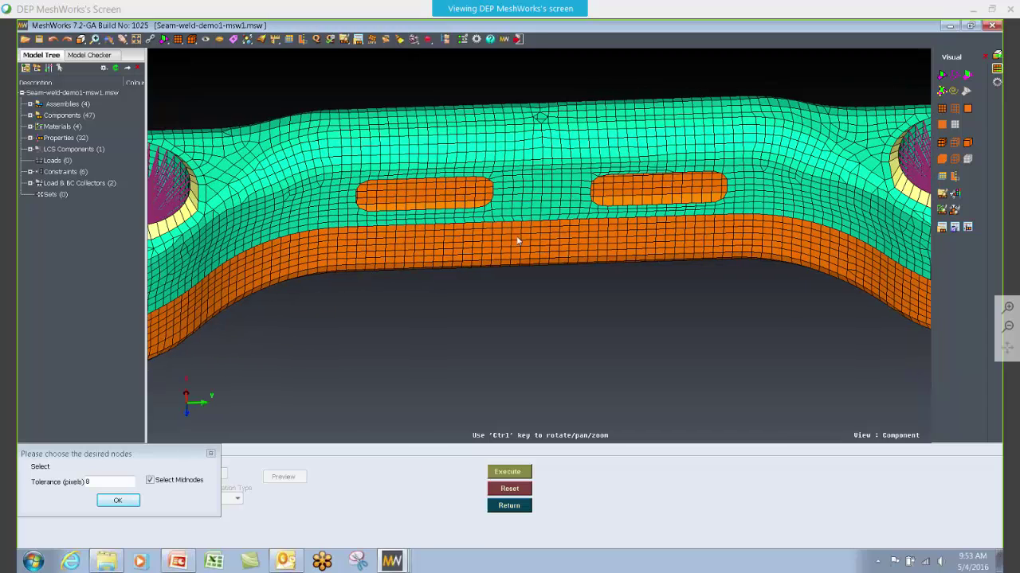
{"action": "left_click", "coordinate": [549, 221]}
{"action": "middle_click_drag", "start_coordinate": [588, 254], "coordinate": [485, 234], "text": "ctrl"}
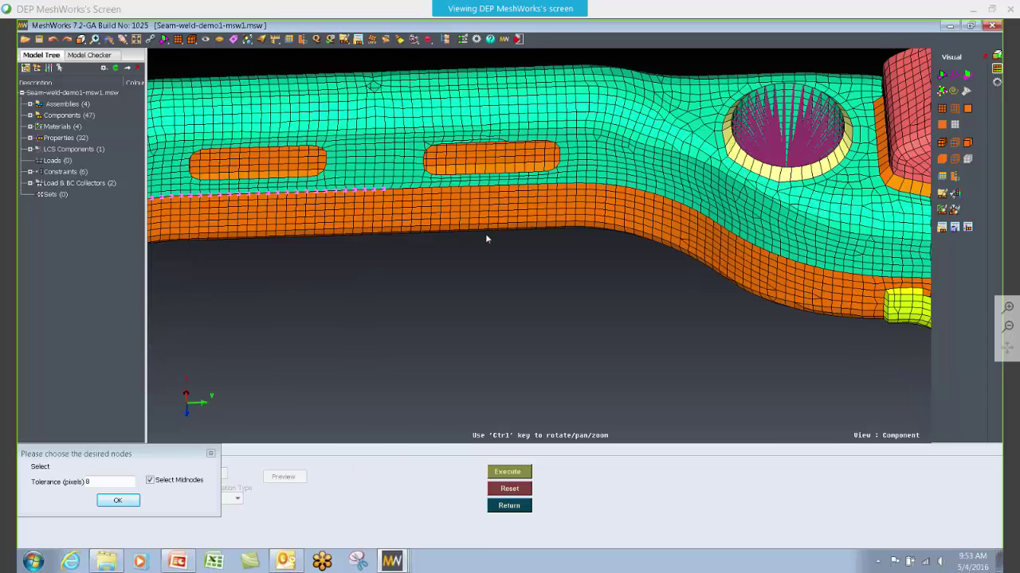
{"action": "left_click", "coordinate": [115, 502]}
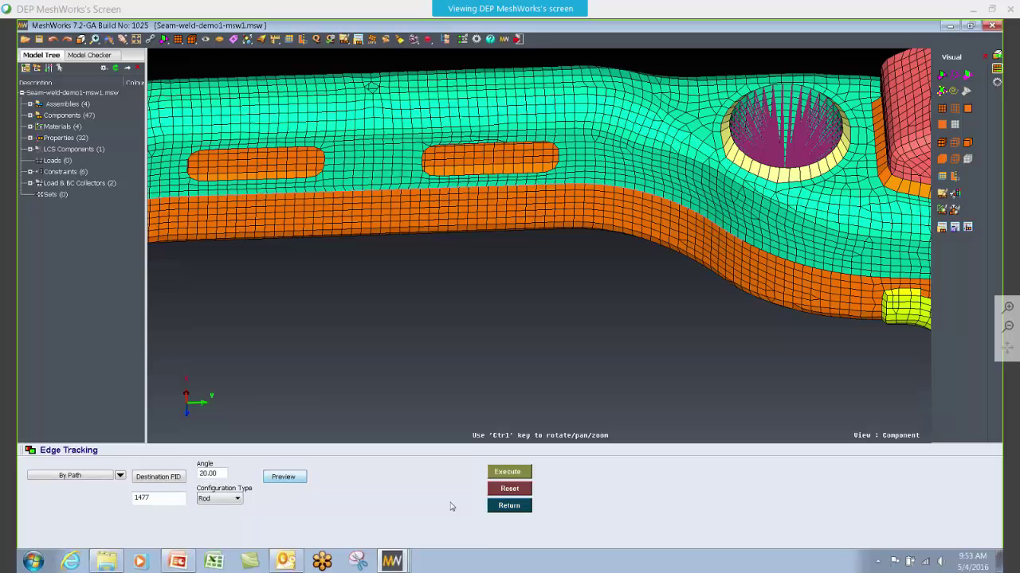
Step: Create Rod-type 1D elements along the tracked path in destination PID 1477 and leave Edge Tracking
{"action": "left_click", "coordinate": [507, 471]}
{"action": "left_click_drag", "start_coordinate": [503, 372], "coordinate": [710, 300], "text": "ctrl"}
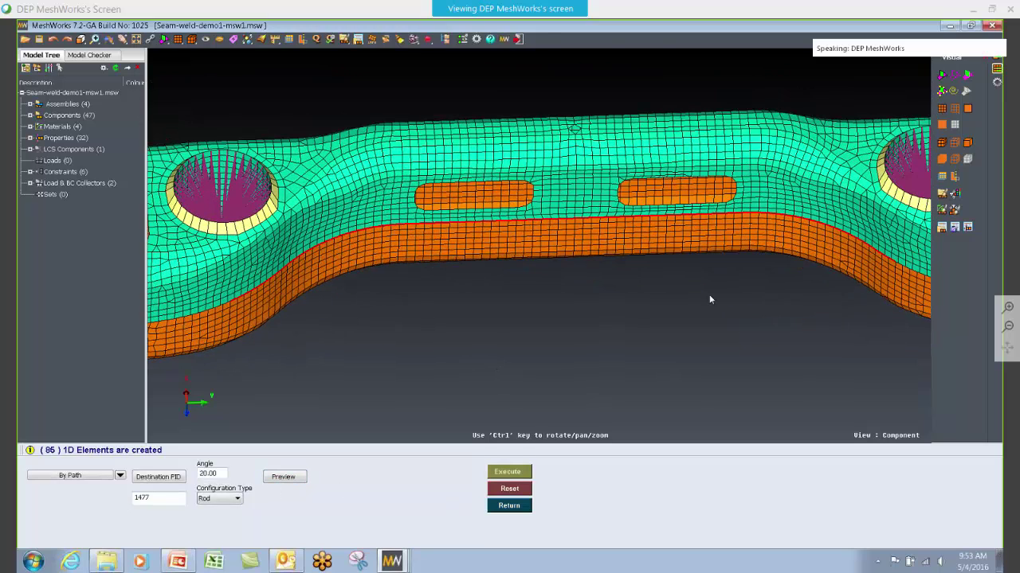
{"action": "left_click", "coordinate": [518, 507]}
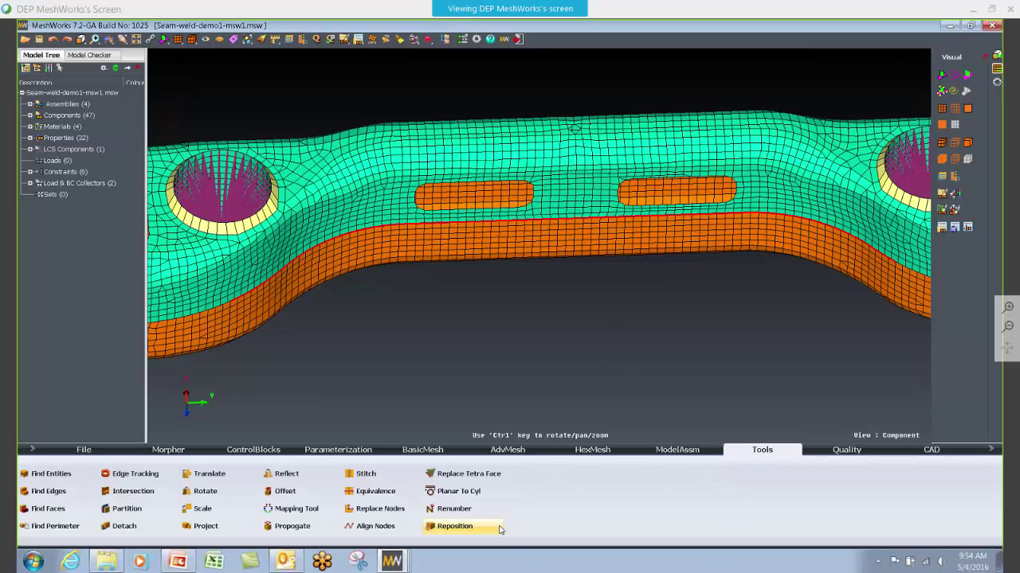
Step: Begin creating a seam weld line and set its weld element type to Quad
{"action": "left_click", "coordinate": [677, 452]}
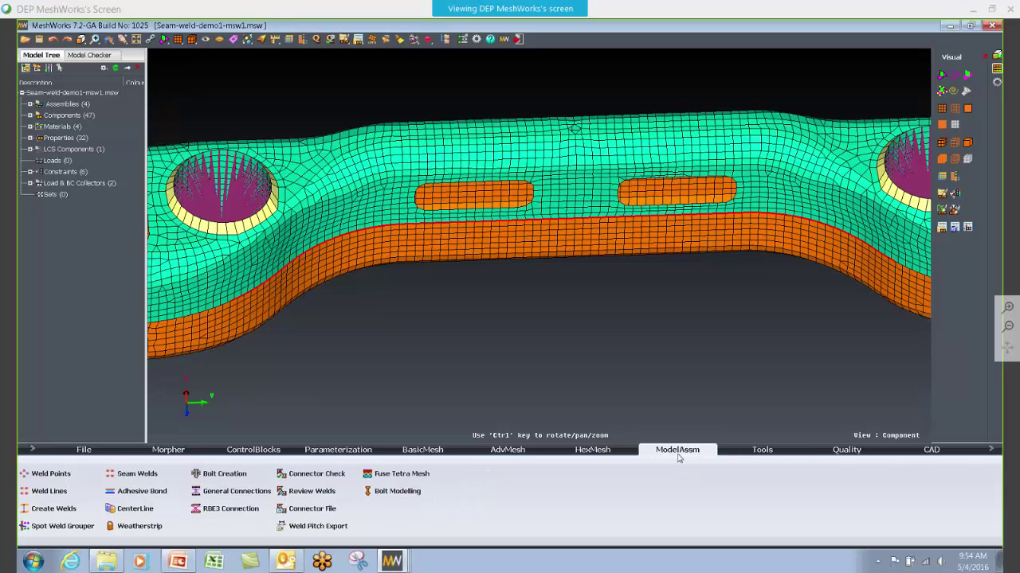
{"action": "left_click", "coordinate": [145, 475]}
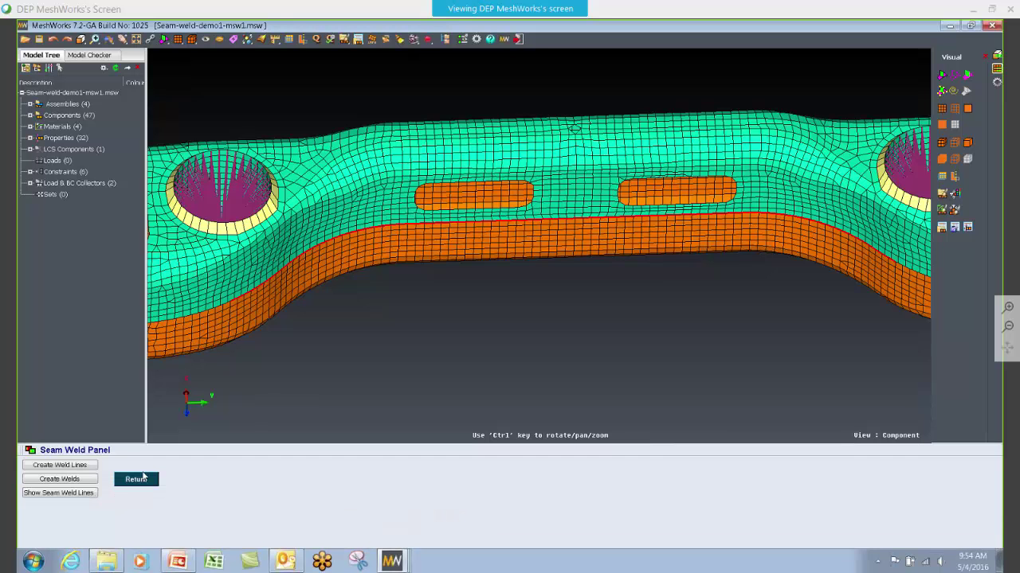
{"action": "left_click", "coordinate": [82, 465]}
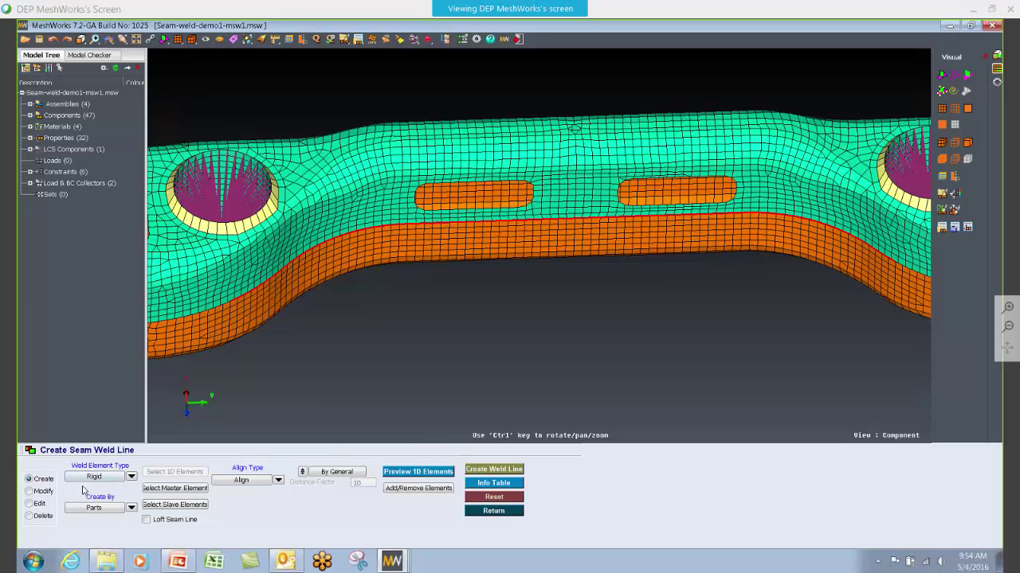
{"action": "left_click", "coordinate": [131, 478]}
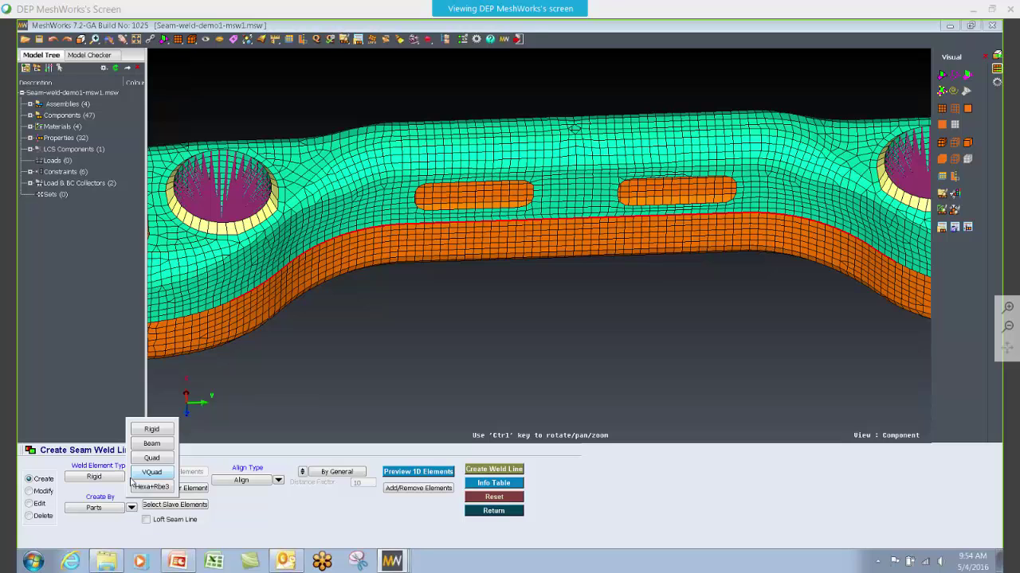
{"action": "left_click", "coordinate": [128, 478]}
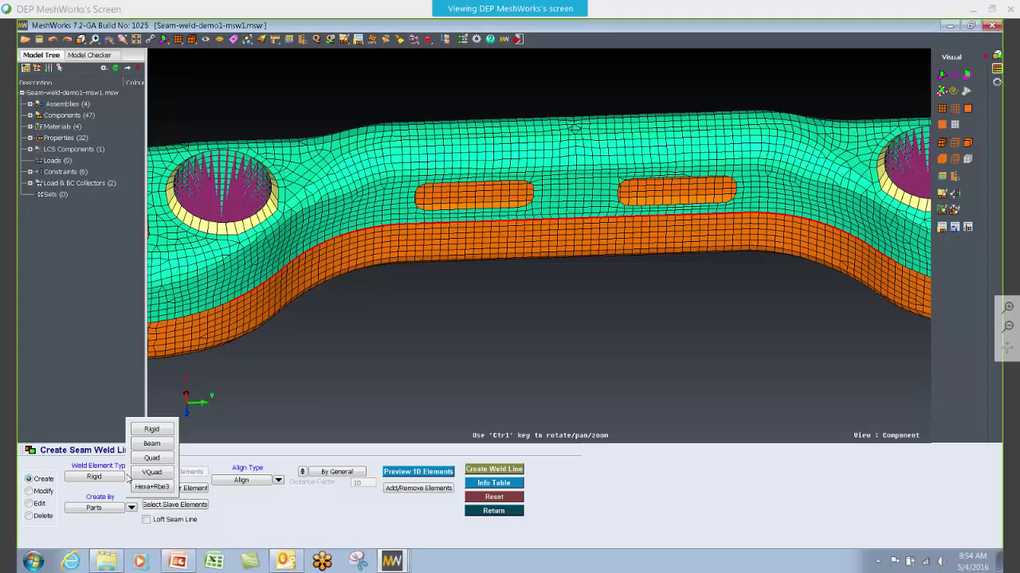
{"action": "left_click", "coordinate": [130, 478]}
{"action": "left_click", "coordinate": [129, 478]}
{"action": "left_click", "coordinate": [128, 481]}
{"action": "left_click", "coordinate": [129, 479]}
{"action": "left_click", "coordinate": [130, 479]}
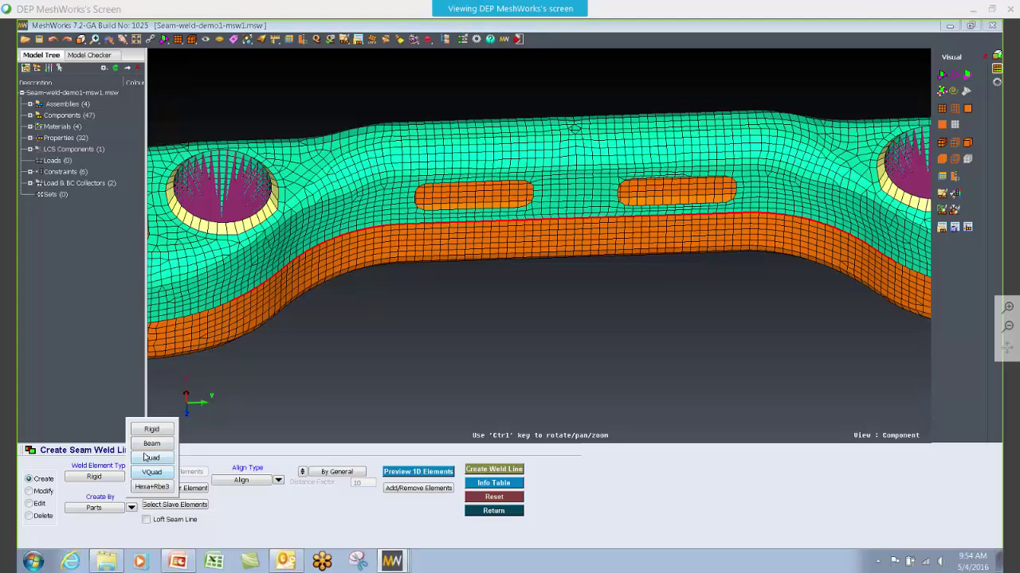
{"action": "left_click", "coordinate": [151, 458]}
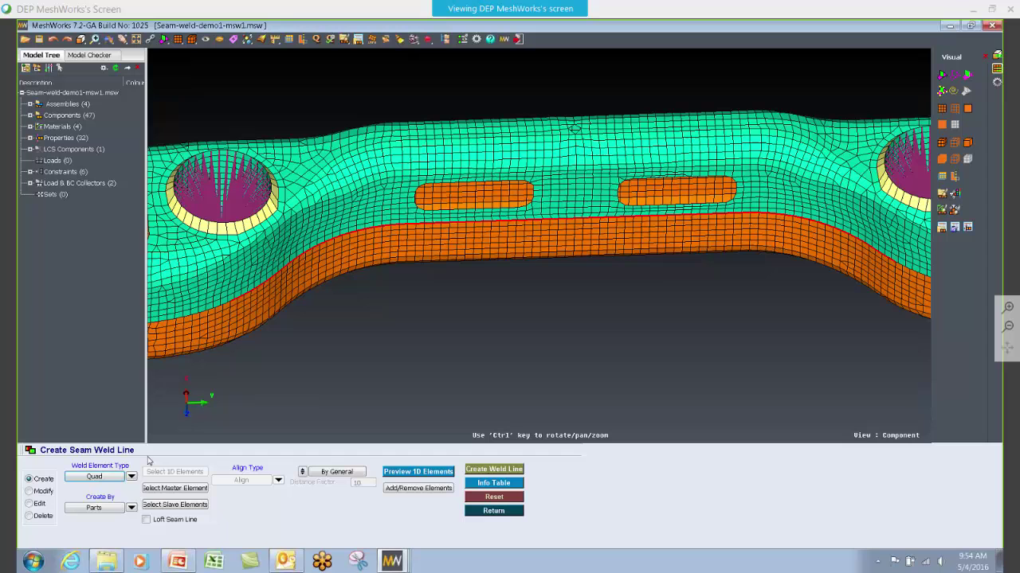
Step: Base the weld line on existing 1D elements and select the red line's component between the teal and orange parts
{"action": "left_click", "coordinate": [131, 508]}
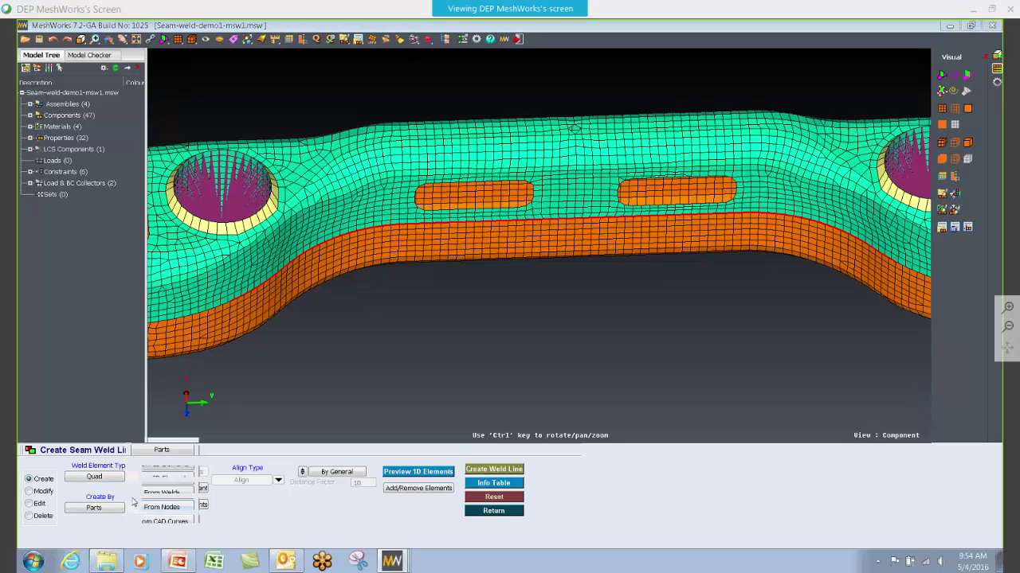
{"action": "left_click", "coordinate": [132, 508]}
{"action": "left_click", "coordinate": [131, 509]}
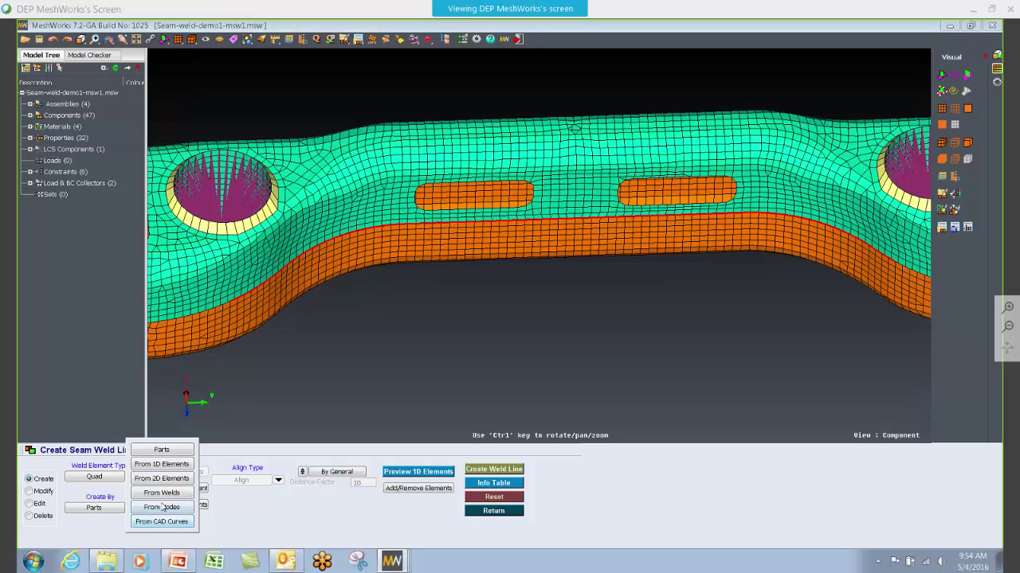
{"action": "left_click", "coordinate": [158, 465]}
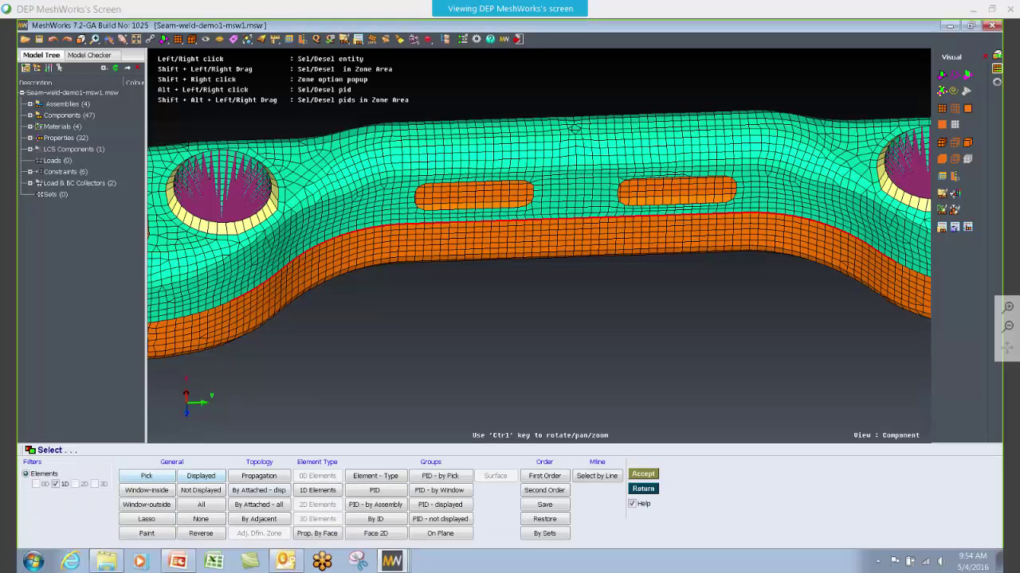
{"action": "left_click", "coordinate": [438, 478]}
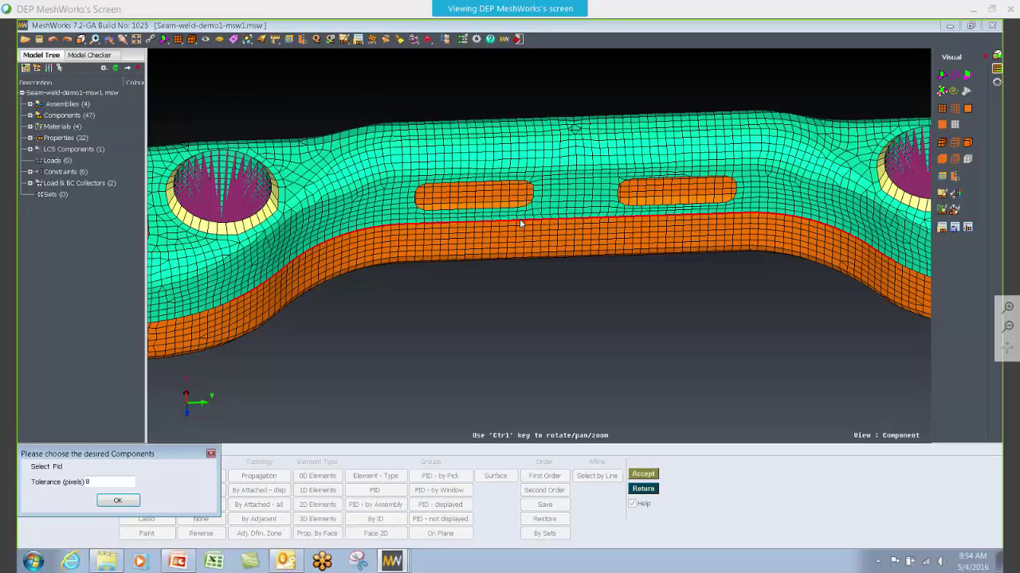
{"action": "left_click", "coordinate": [117, 500]}
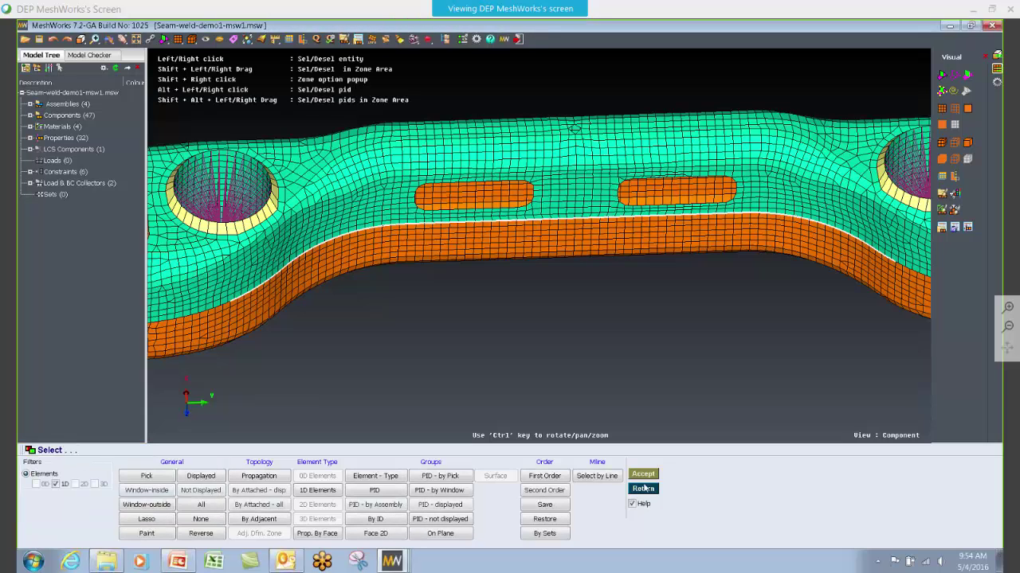
{"action": "left_click", "coordinate": [636, 475]}
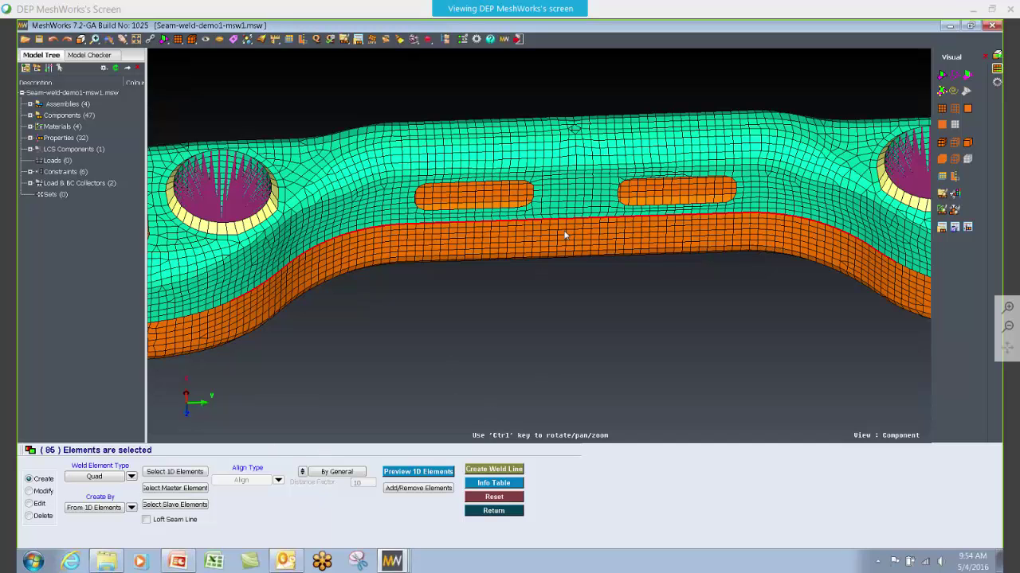
Step: Select the whole orange part as the master elements of the seam weld line
{"action": "left_click", "coordinate": [189, 487]}
{"action": "left_click", "coordinate": [420, 477]}
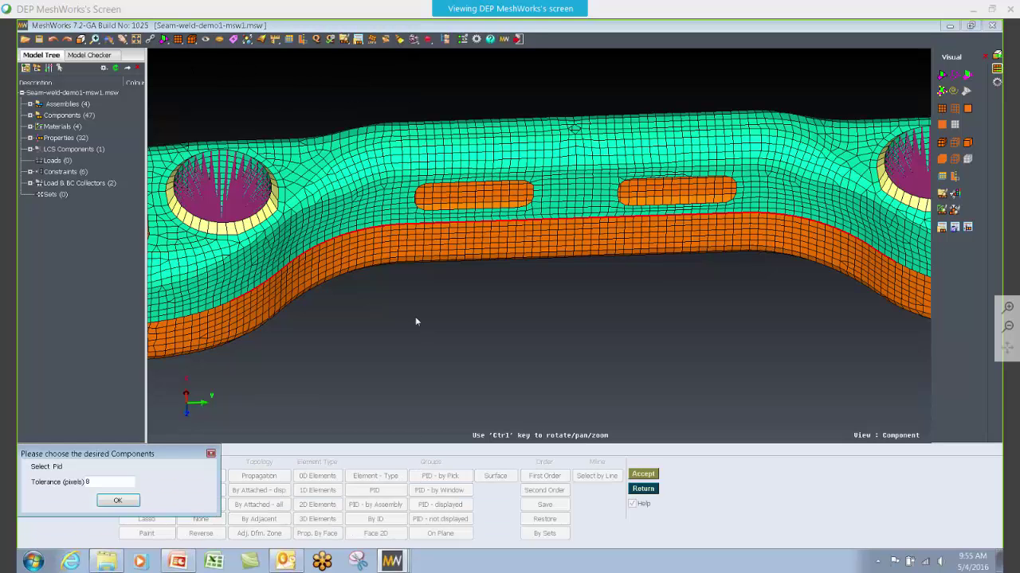
{"action": "left_click", "coordinate": [402, 252]}
{"action": "left_click", "coordinate": [117, 500]}
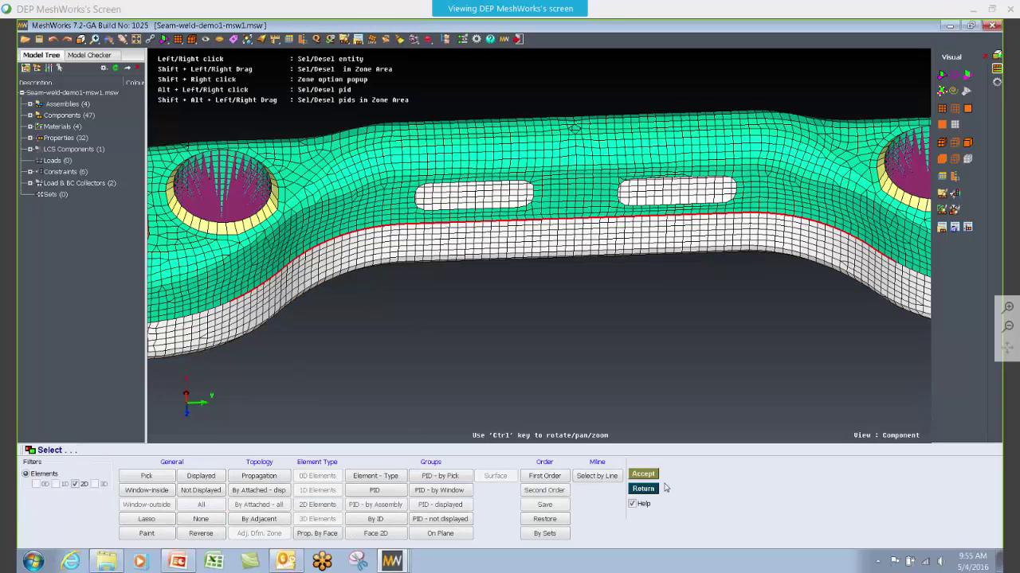
{"action": "left_click", "coordinate": [643, 488]}
Step: Select the whole teal part as the slave elements and create the seam weld line
{"action": "left_click", "coordinate": [182, 505]}
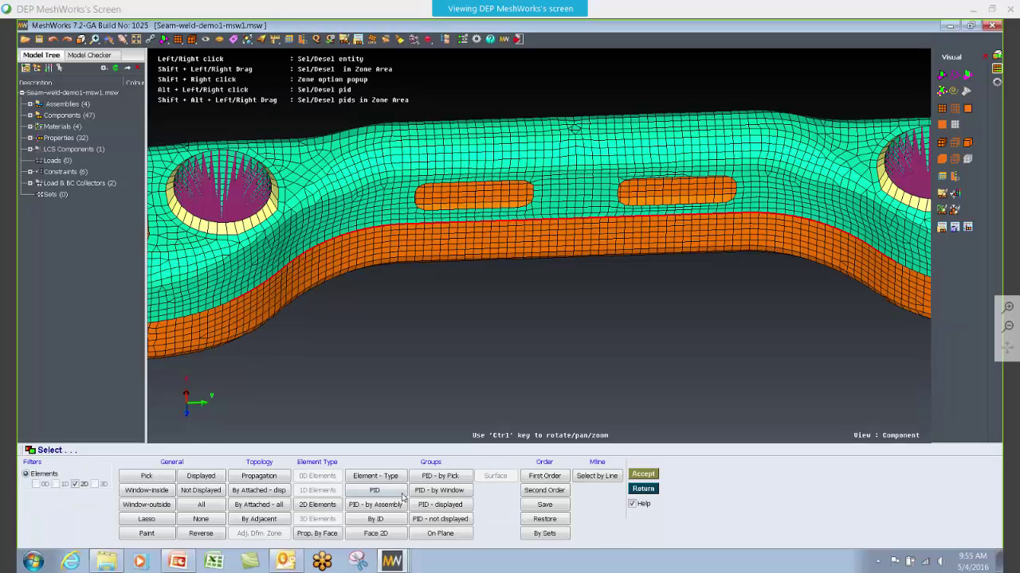
{"action": "left_click", "coordinate": [439, 475]}
{"action": "left_click", "coordinate": [357, 219]}
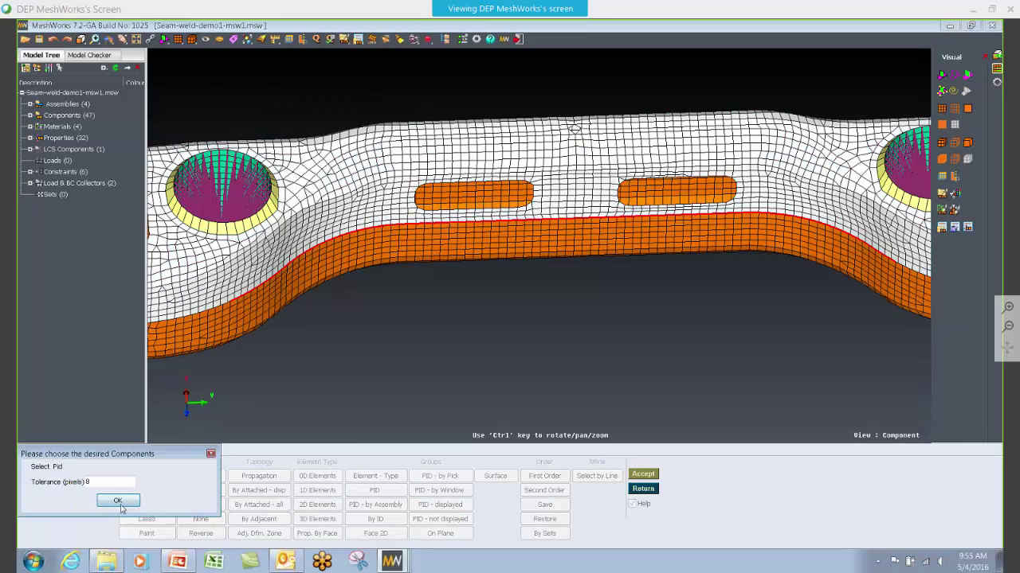
{"action": "left_click", "coordinate": [119, 502]}
{"action": "left_click", "coordinate": [647, 490]}
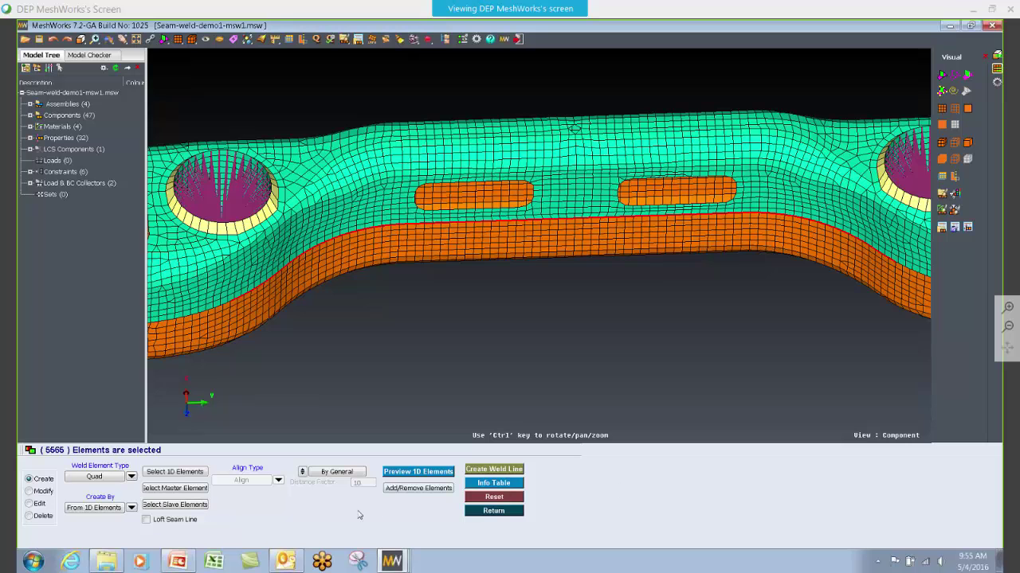
{"action": "left_click", "coordinate": [486, 470]}
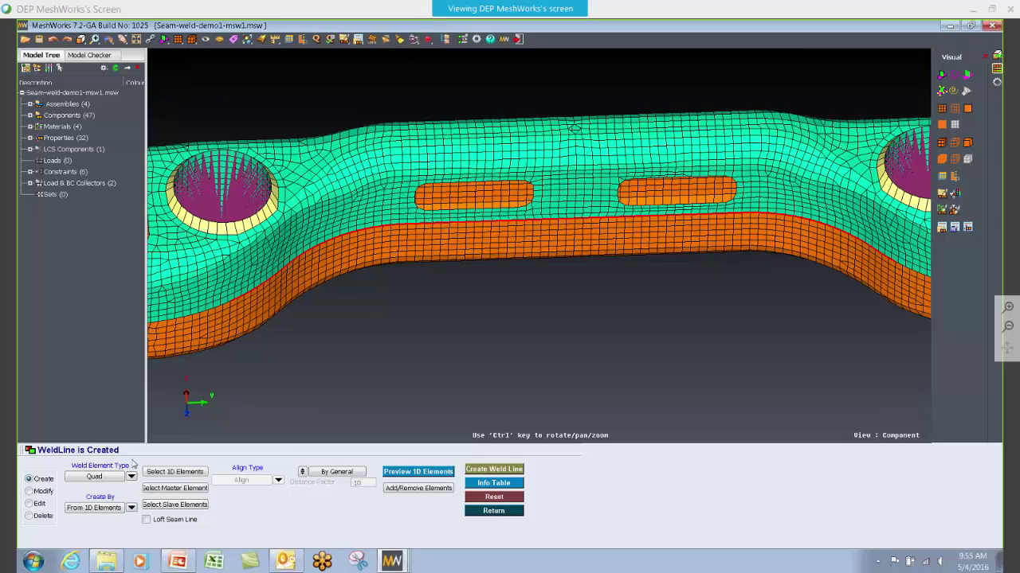
{"action": "left_click", "coordinate": [494, 510]}
Step: Begin creating seam welds and set the weld type to Quad
{"action": "left_click_drag", "start_coordinate": [499, 394], "coordinate": [446, 382], "text": "ctrl"}
{"action": "left_click", "coordinate": [89, 479]}
{"action": "left_click", "coordinate": [85, 473]}
{"action": "left_click", "coordinate": [85, 475]}
{"action": "left_click", "coordinate": [87, 474]}
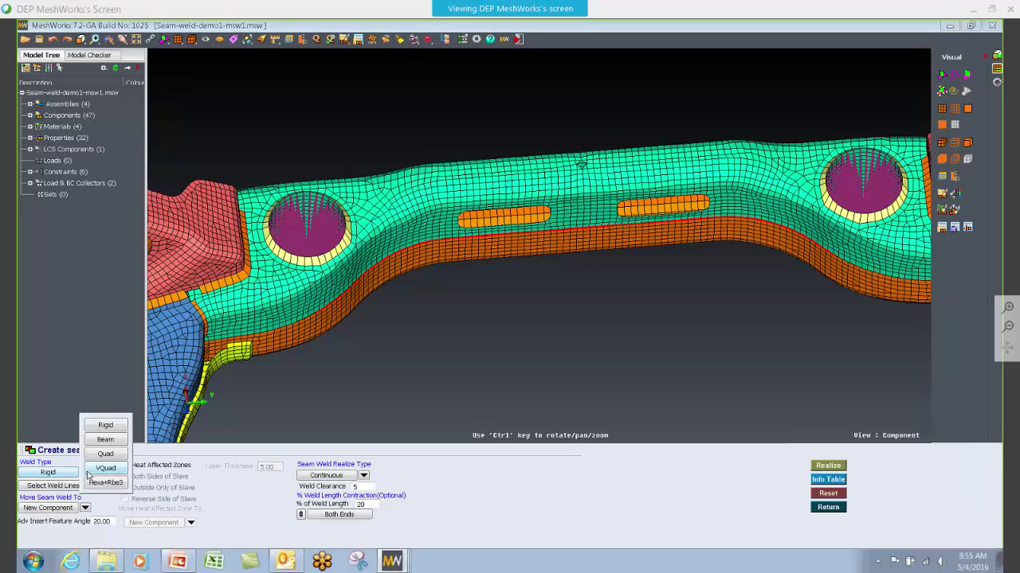
{"action": "left_click", "coordinate": [105, 454]}
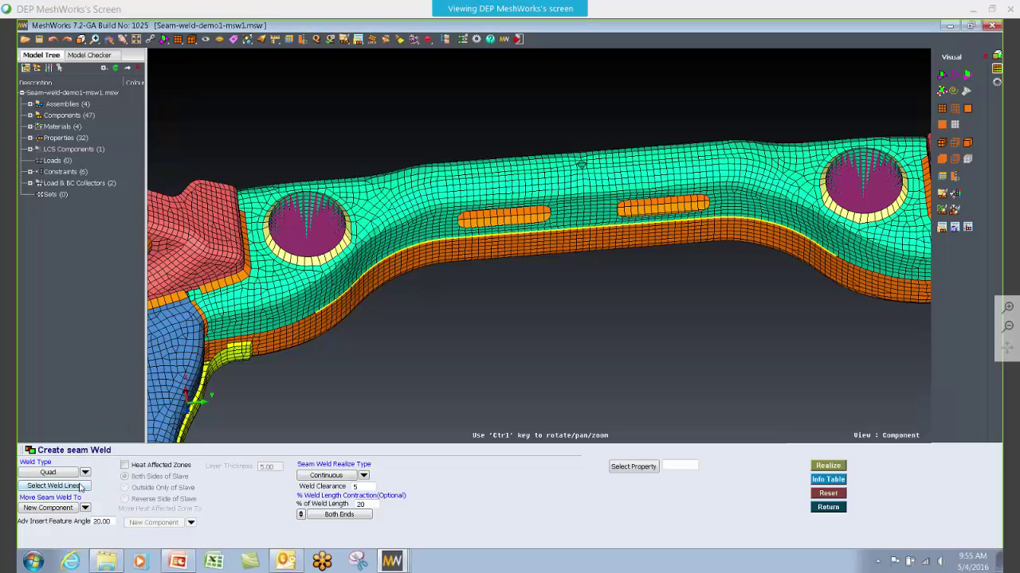
{"action": "left_click", "coordinate": [53, 486]}
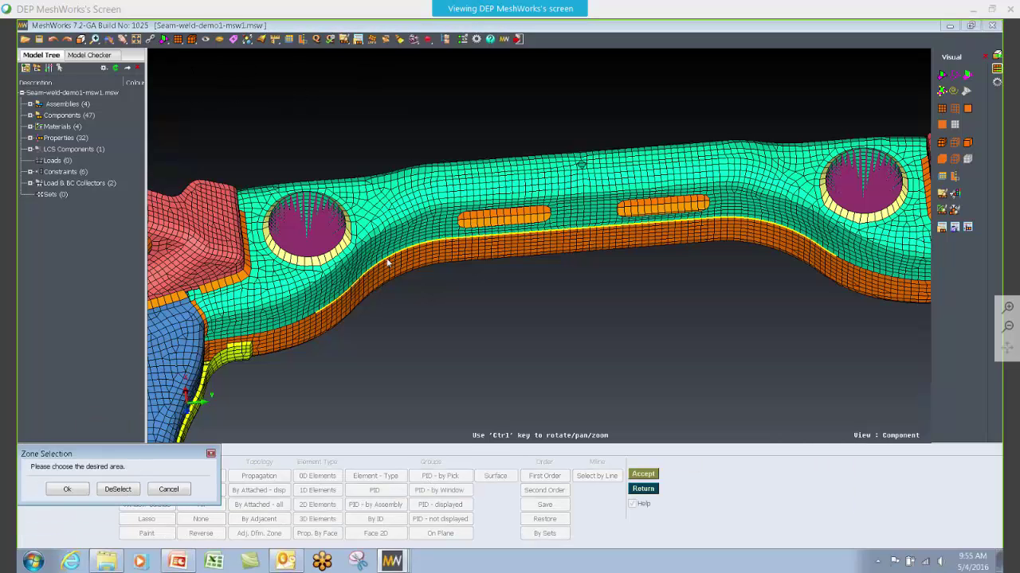
{"action": "left_click", "coordinate": [211, 453]}
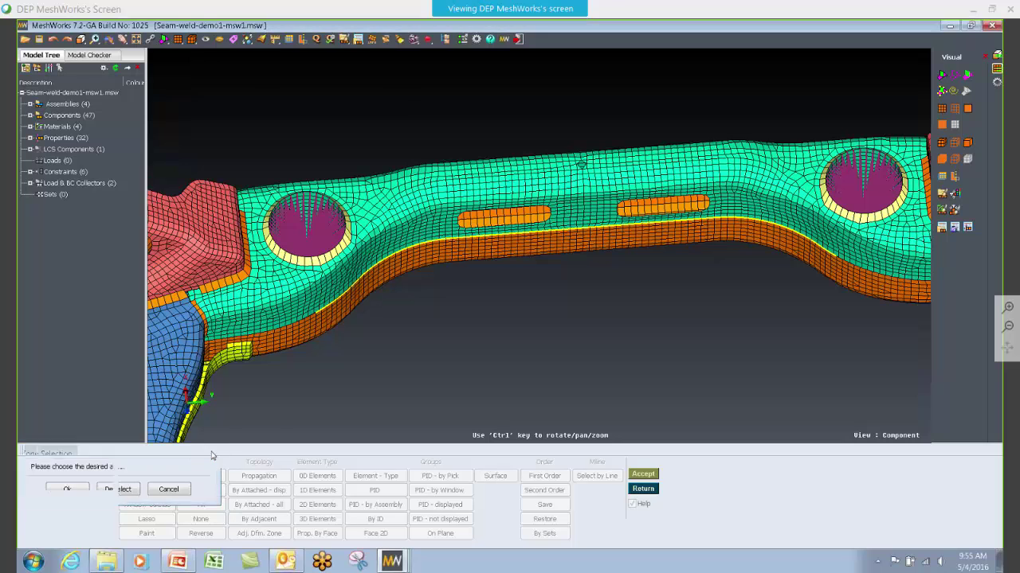
{"action": "left_click", "coordinate": [644, 505]}
{"action": "left_click", "coordinate": [643, 488]}
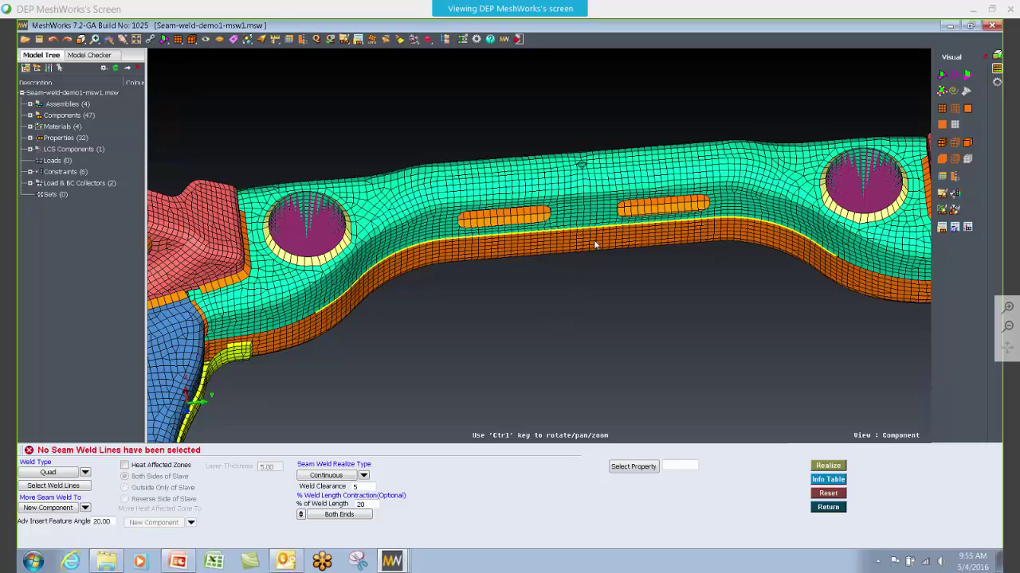
Step: Select the weld line between the teal and orange parts for the seam weld by picking its component
{"action": "left_click", "coordinate": [64, 487]}
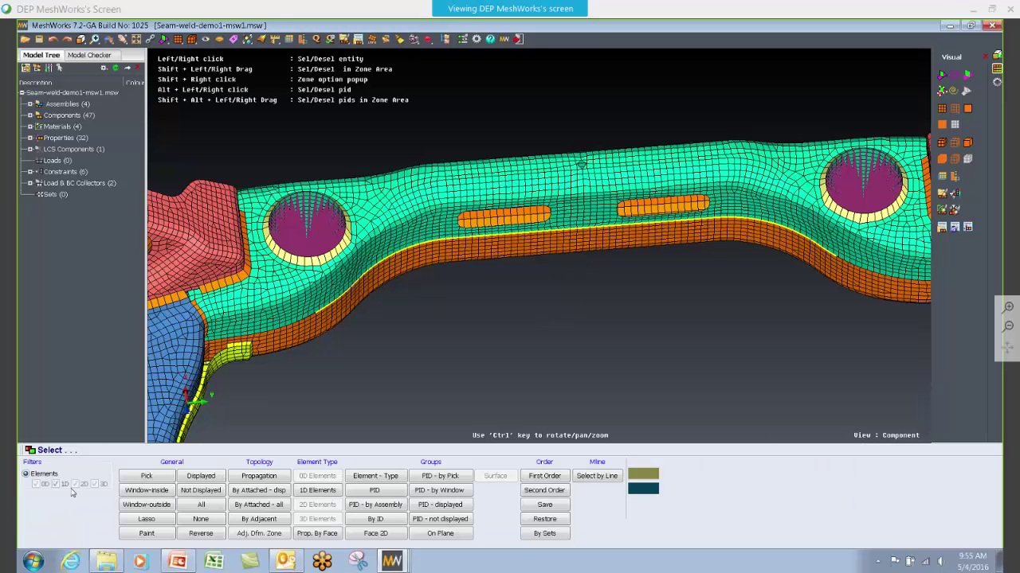
{"action": "left_click", "coordinate": [431, 478]}
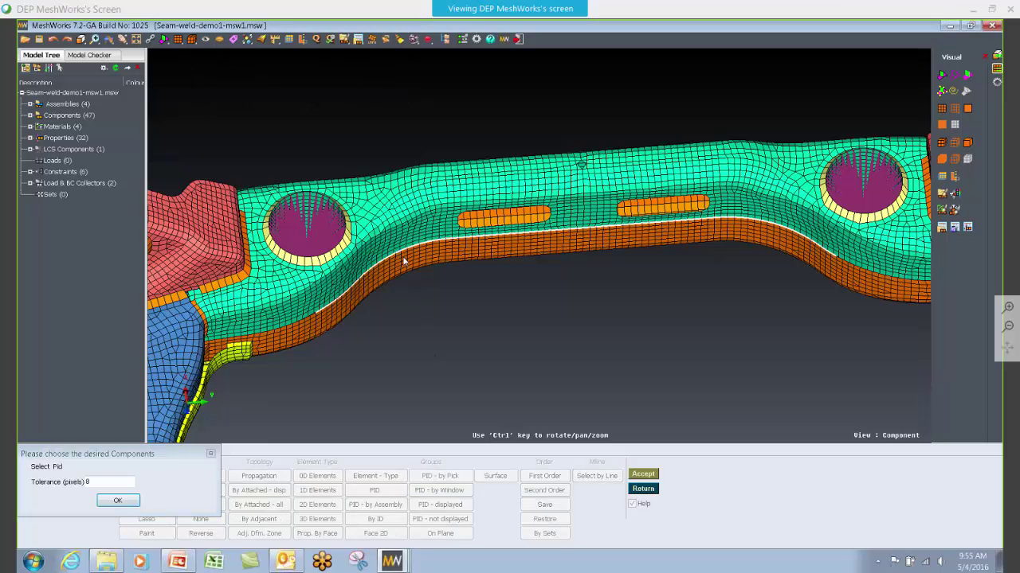
{"action": "left_click", "coordinate": [134, 500]}
{"action": "left_click", "coordinate": [643, 476]}
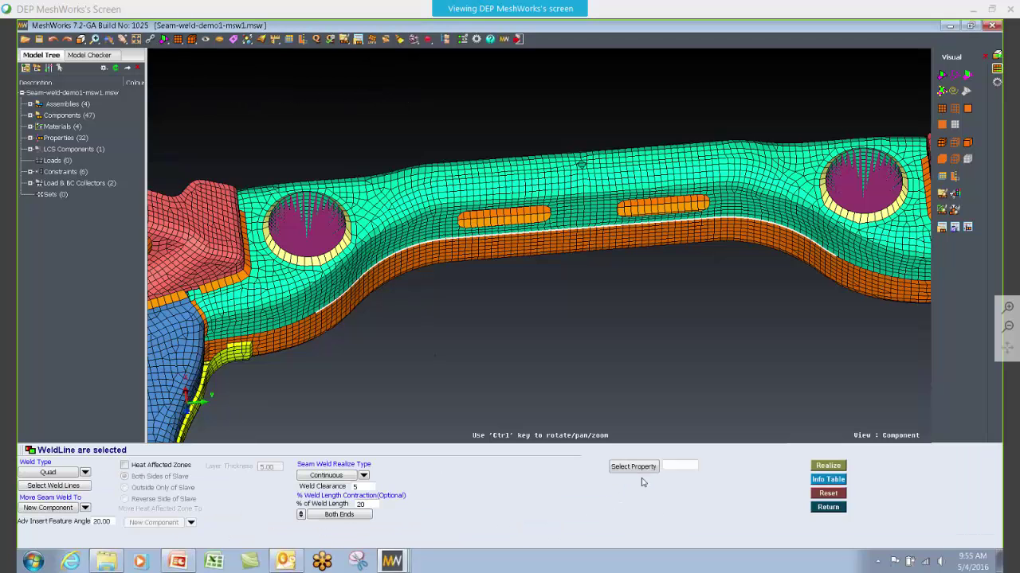
Step: Send the seam weld to a New Component and use the Continuous realize type
{"action": "left_click", "coordinate": [86, 510]}
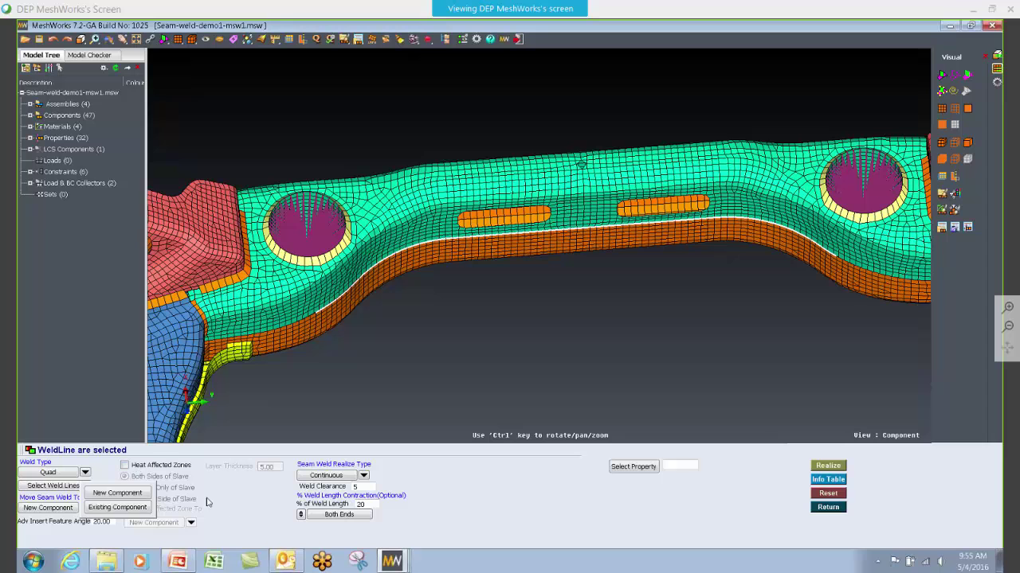
{"action": "left_click", "coordinate": [118, 494]}
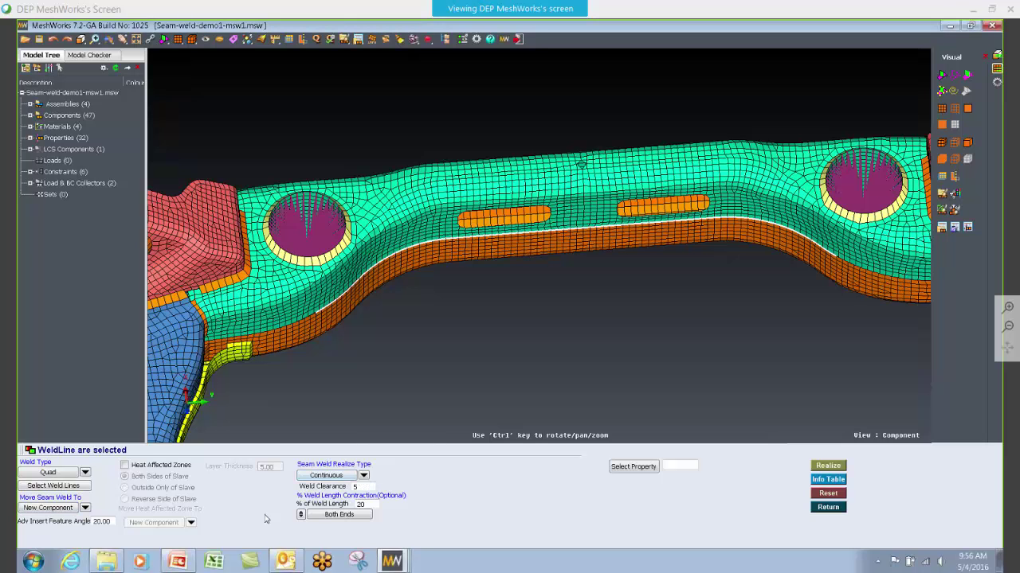
{"action": "left_click", "coordinate": [362, 477]}
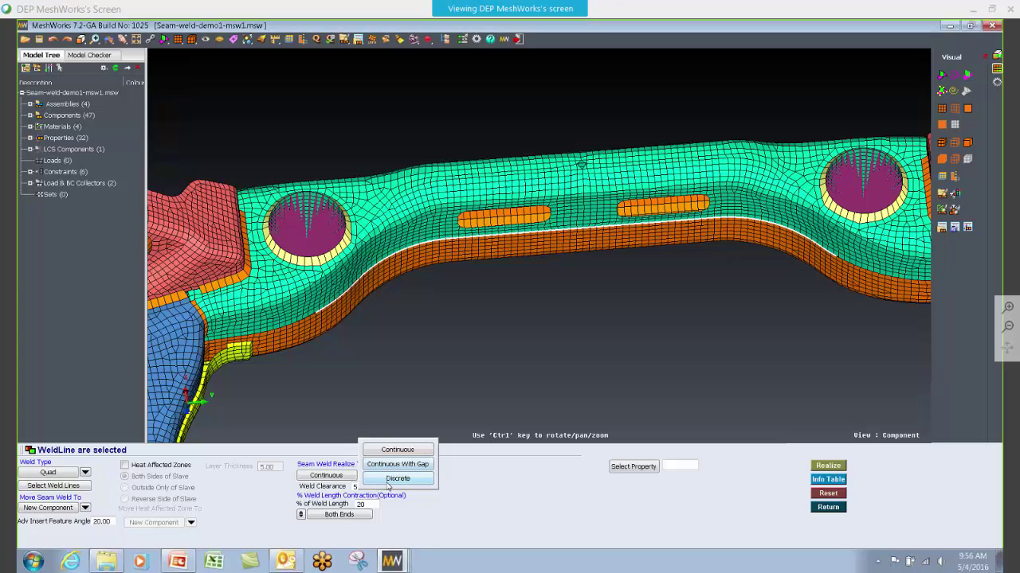
{"action": "left_click", "coordinate": [332, 476]}
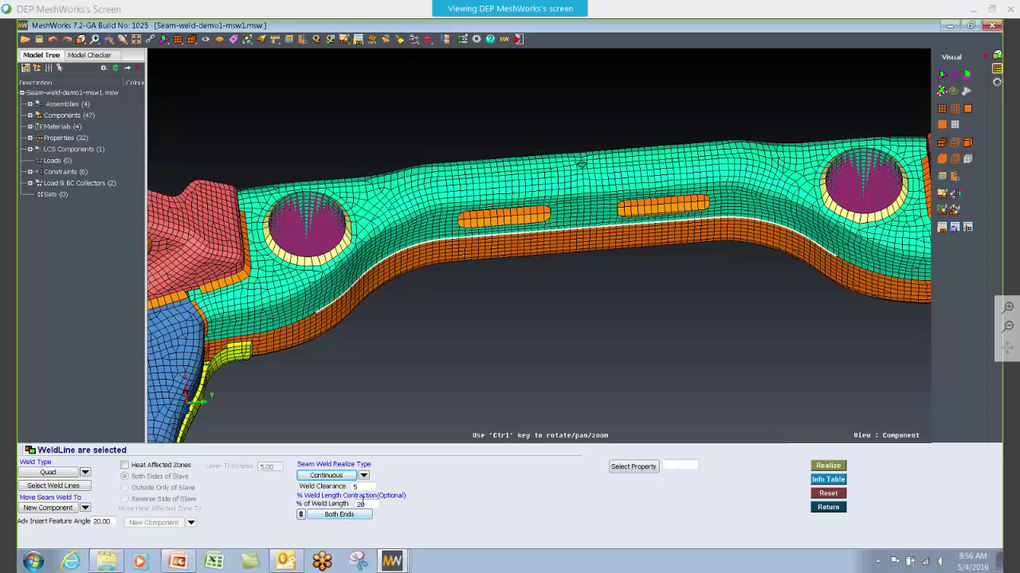
Step: Set the weld length contraction to 40% at Both Ends
{"action": "left_click", "coordinate": [300, 515]}
{"action": "left_click", "coordinate": [301, 514]}
{"action": "left_click_drag", "start_coordinate": [365, 507], "coordinate": [351, 508]}
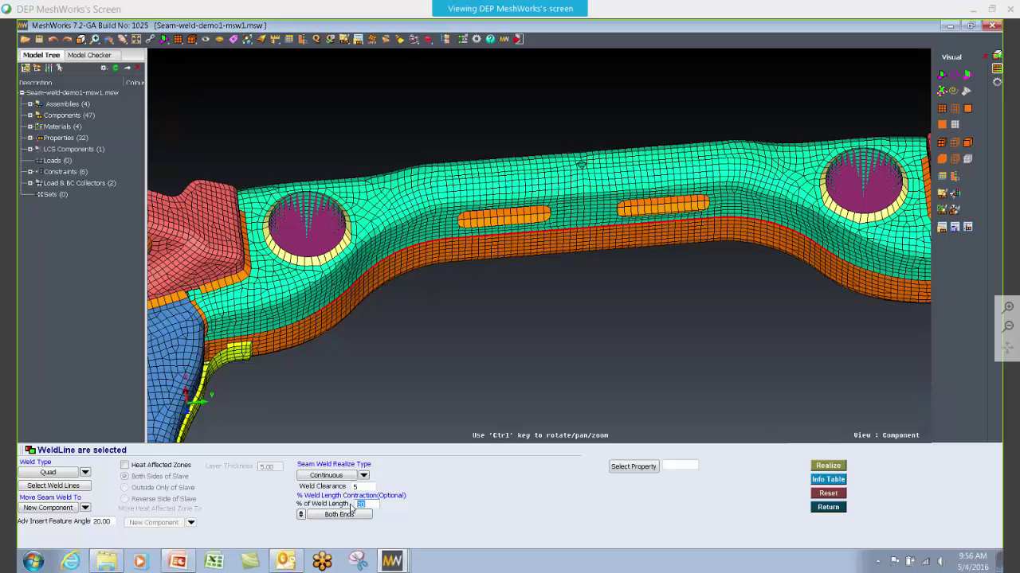
{"action": "type", "text": "4"}
Step: Assign property 72 (Part9) to the seam weld
{"action": "left_click", "coordinate": [630, 468]}
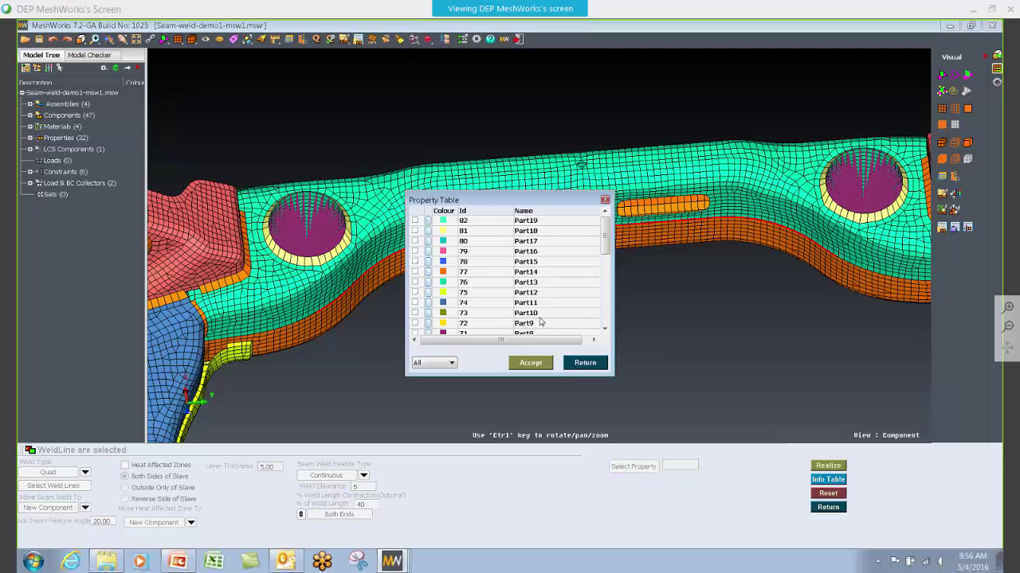
{"action": "left_click", "coordinate": [540, 322]}
{"action": "left_click", "coordinate": [531, 363]}
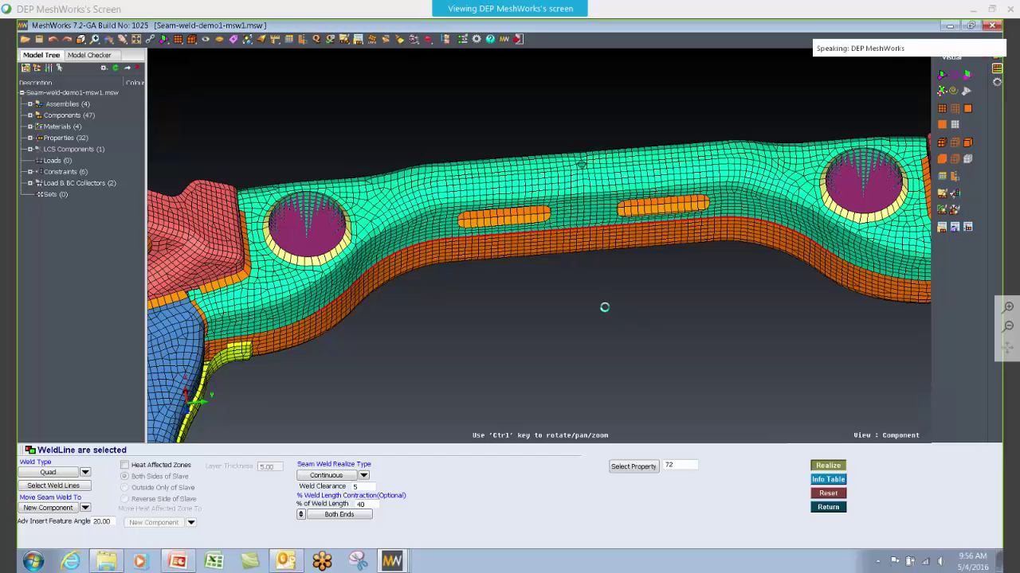
Step: Realize the continuous seam weld, inspect it along the crossmember edge and reset it
{"action": "left_click_drag", "start_coordinate": [586, 284], "coordinate": [368, 255], "text": "ctrl"}
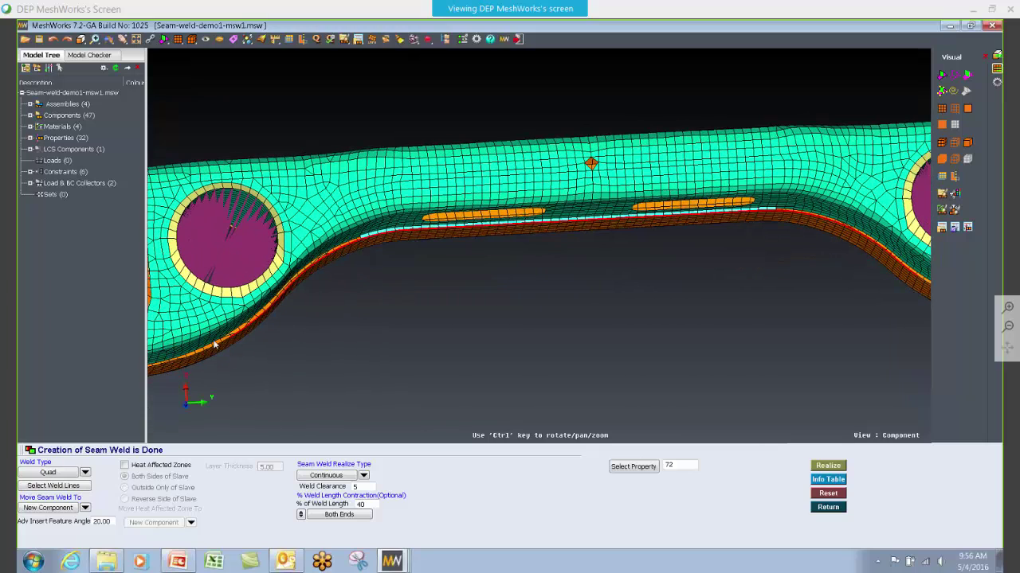
{"action": "left_click_drag", "start_coordinate": [683, 348], "coordinate": [771, 470], "text": "ctrl"}
{"action": "left_click", "coordinate": [827, 494]}
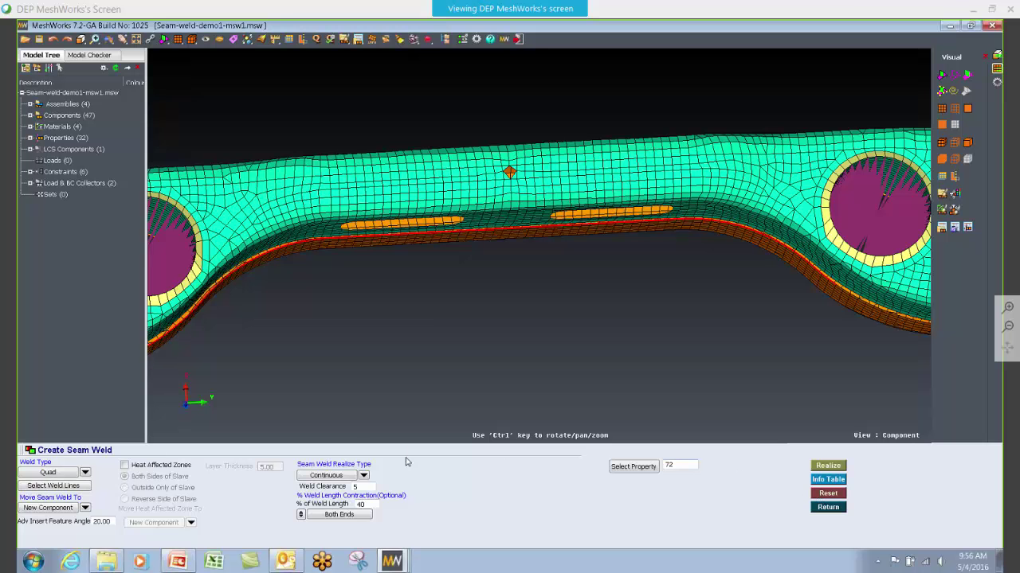
Step: Realize the seam weld as Continuous With Gap with 5 stitch welds of length 20, and reset it after inspection
{"action": "left_click", "coordinate": [363, 476]}
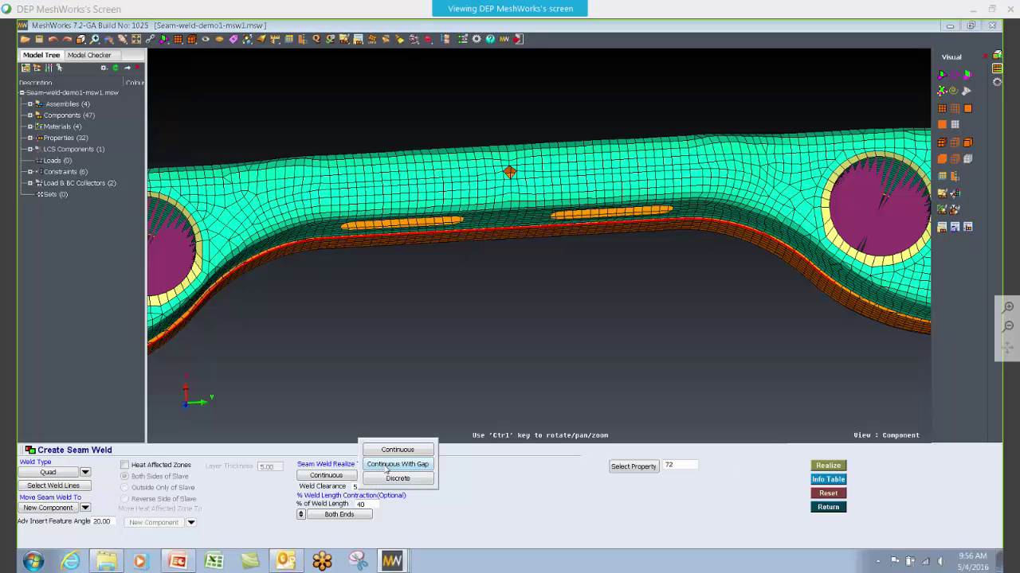
{"action": "left_click", "coordinate": [396, 465]}
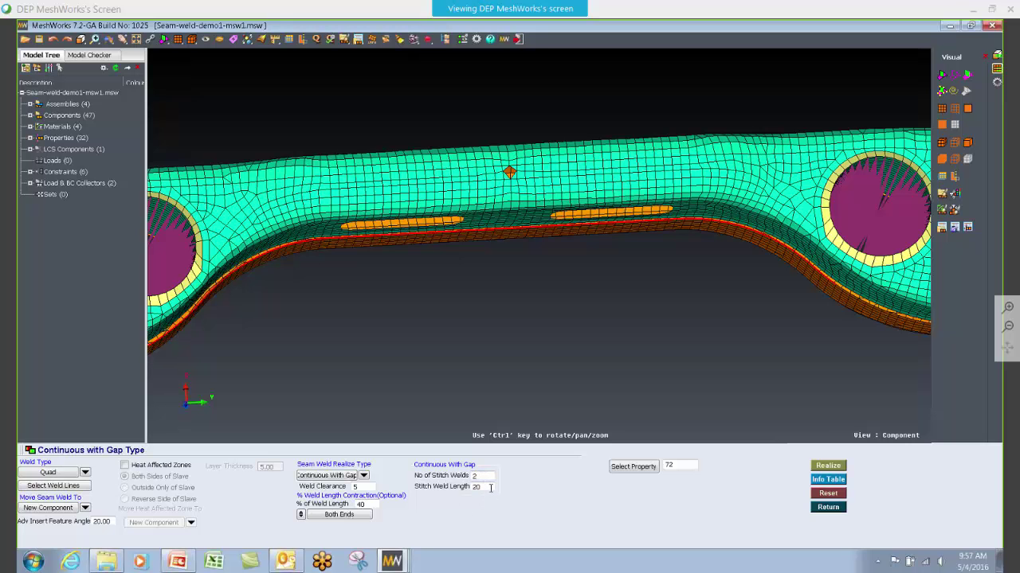
{"action": "left_click_drag", "start_coordinate": [488, 476], "coordinate": [442, 471]}
{"action": "left_click", "coordinate": [828, 466]}
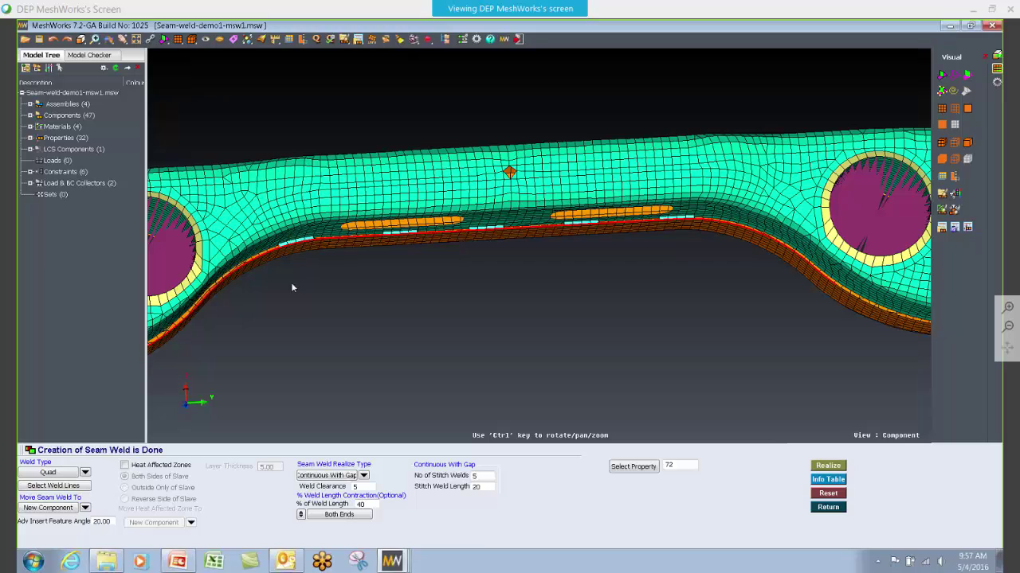
{"action": "mouse_move", "coordinate": [558, 302]}
{"action": "left_mouse_down", "text": "ctrl"}
{"action": "mouse_move", "coordinate": [533, 363]}
{"action": "mouse_move", "coordinate": [504, 352]}
{"action": "mouse_move", "coordinate": [565, 350]}
{"action": "mouse_move", "coordinate": [564, 315]}
{"action": "left_mouse_up", "text": "ctrl"}
{"action": "left_click", "coordinate": [829, 494]}
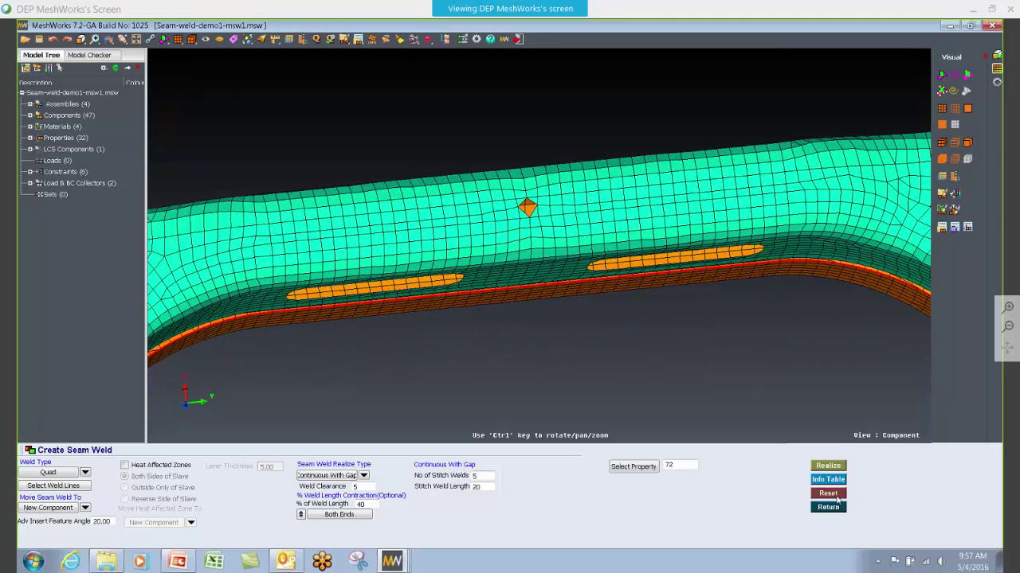
Step: Realize the seam weld as Discrete with 6 welds, inspect it, and reset it before leaving the seam weld tools
{"action": "left_click", "coordinate": [365, 478]}
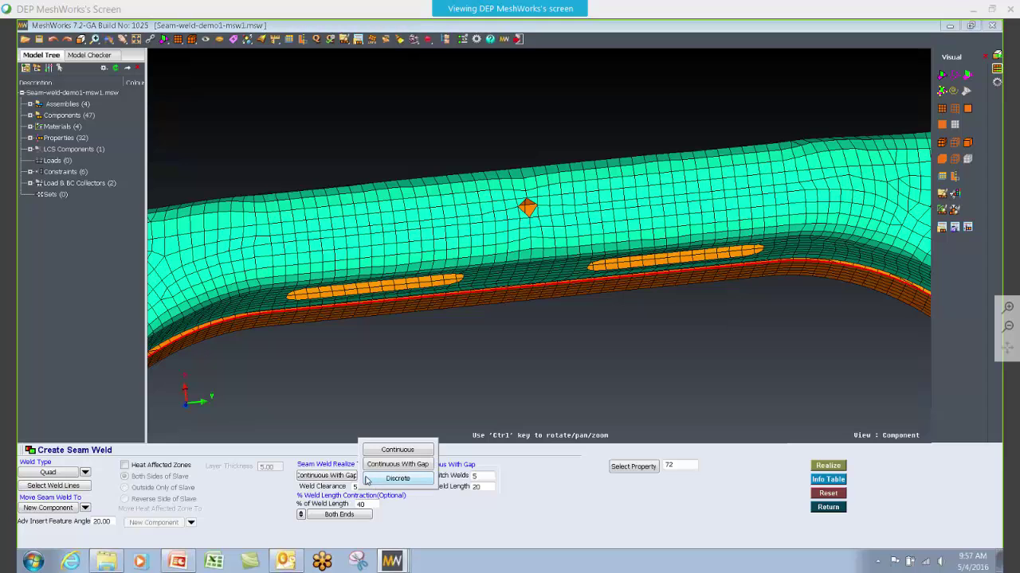
{"action": "left_click", "coordinate": [394, 481]}
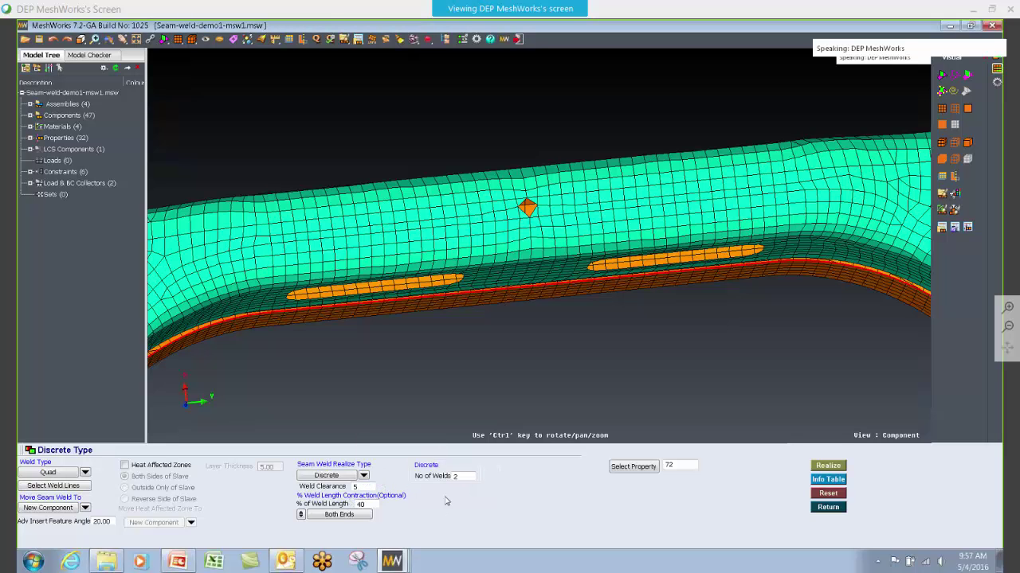
{"action": "double_click", "coordinate": [462, 475]}
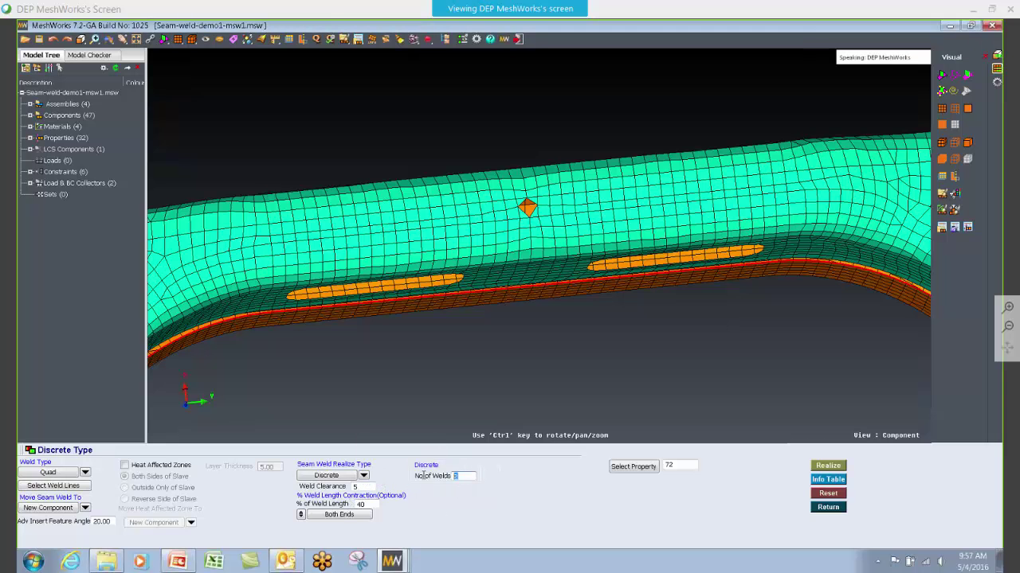
{"action": "type", "text": "6"}
{"action": "left_click", "coordinate": [824, 467]}
{"action": "left_click_drag", "start_coordinate": [589, 306], "coordinate": [451, 333], "text": "ctrl"}
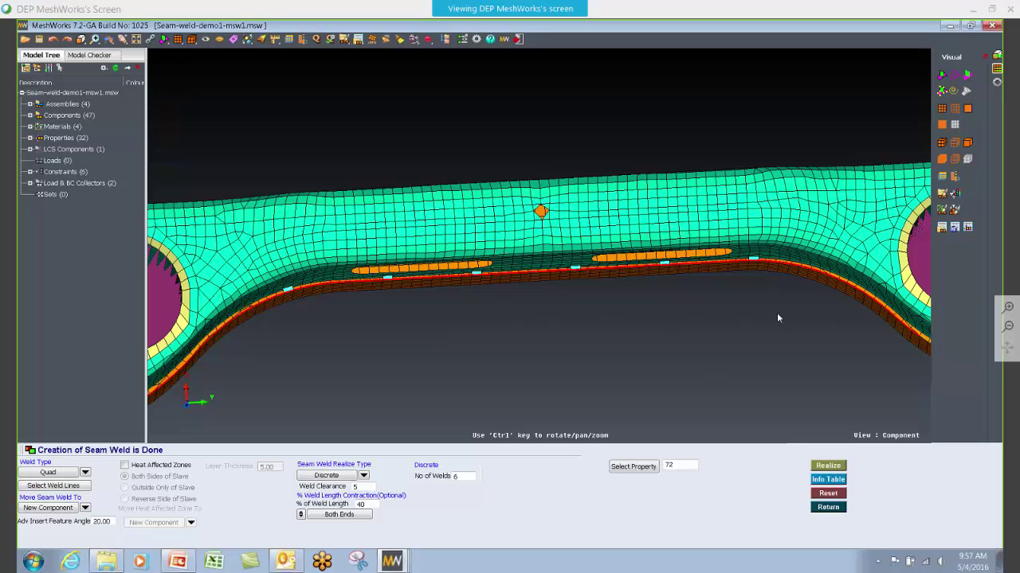
{"action": "right_click_drag", "start_coordinate": [331, 318], "coordinate": [334, 399], "text": "ctrl"}
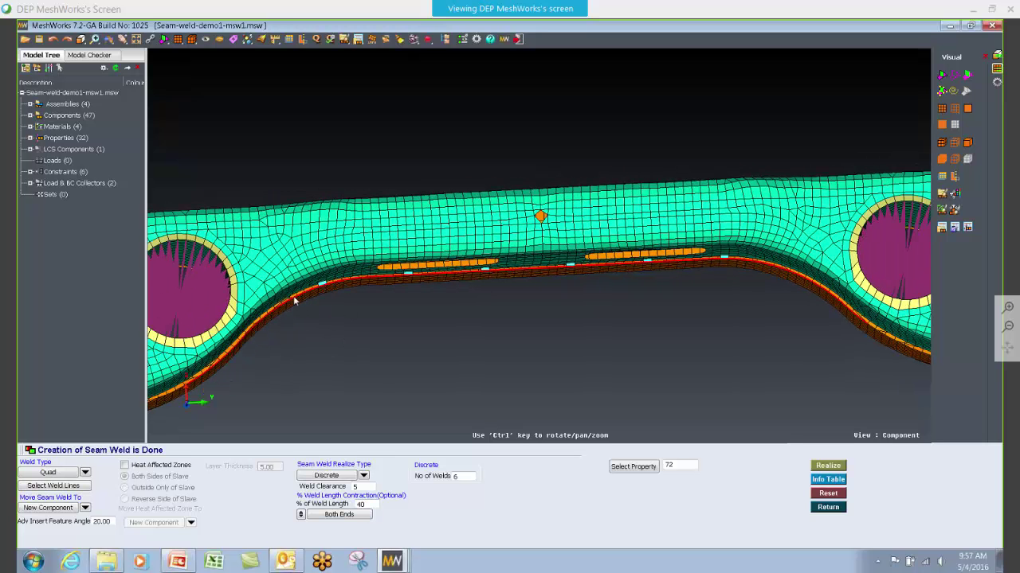
{"action": "left_click", "coordinate": [828, 494]}
{"action": "left_click", "coordinate": [828, 507]}
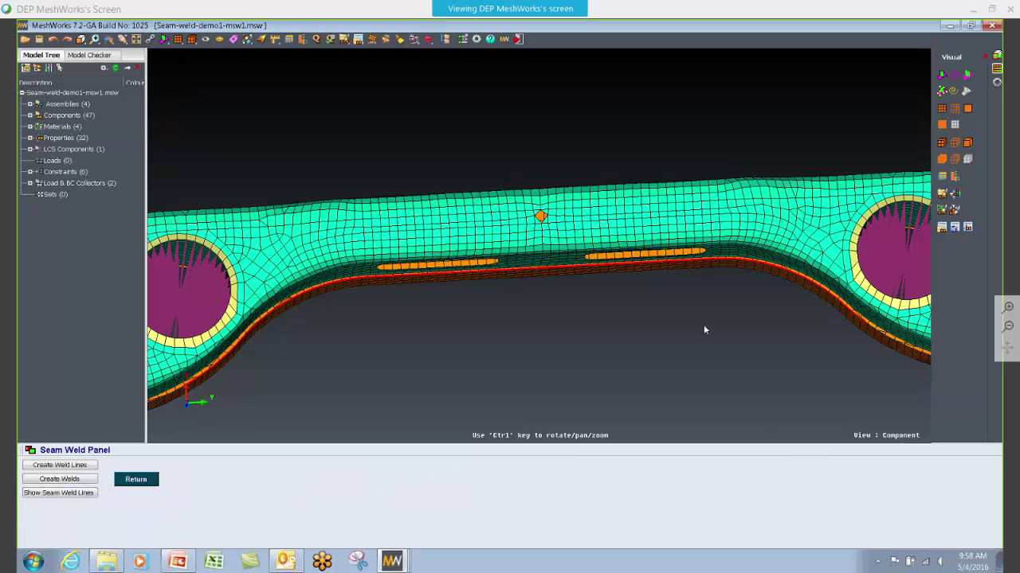
{"action": "left_click", "coordinate": [147, 481]}
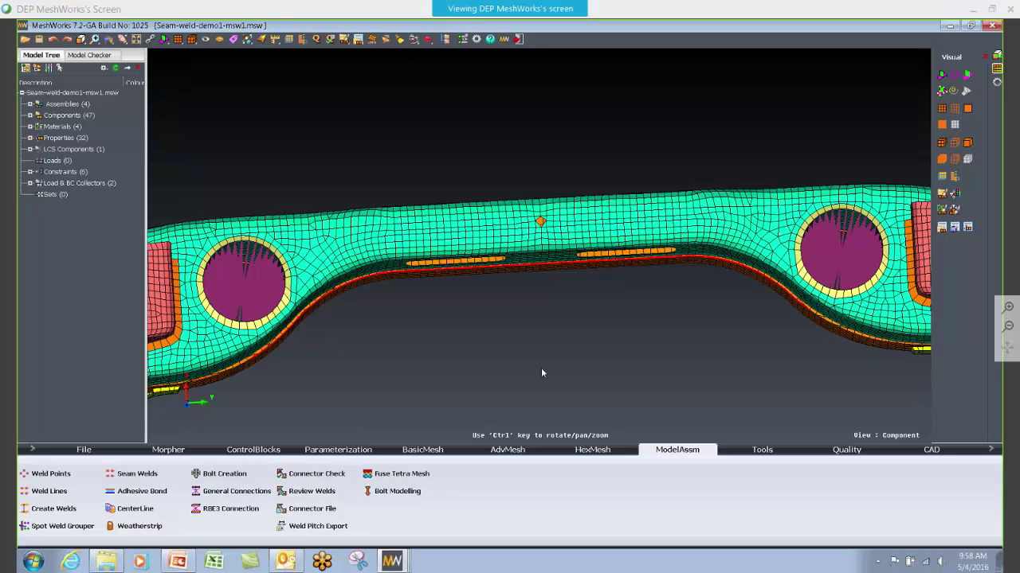
Step: Start a Quad seam weld parameter and select the weld line along the crossmember's lower edge
{"action": "left_click", "coordinate": [326, 450]}
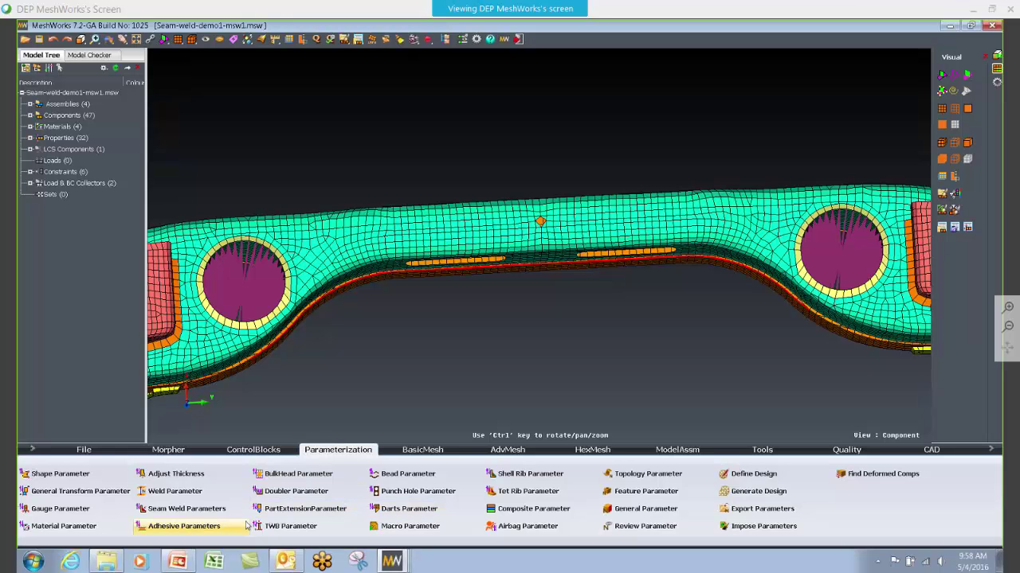
{"action": "left_click", "coordinate": [193, 516]}
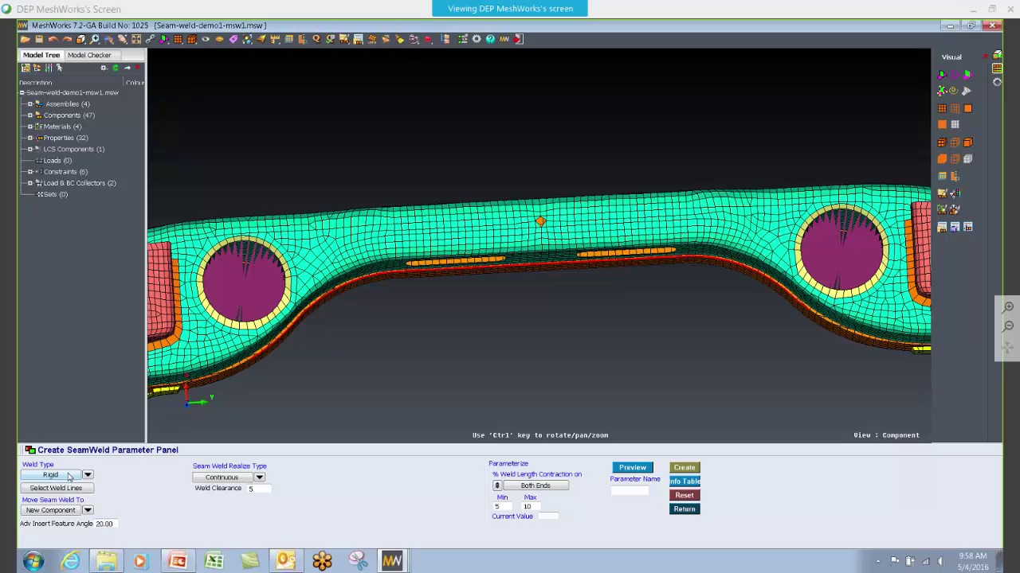
{"action": "left_click", "coordinate": [87, 475]}
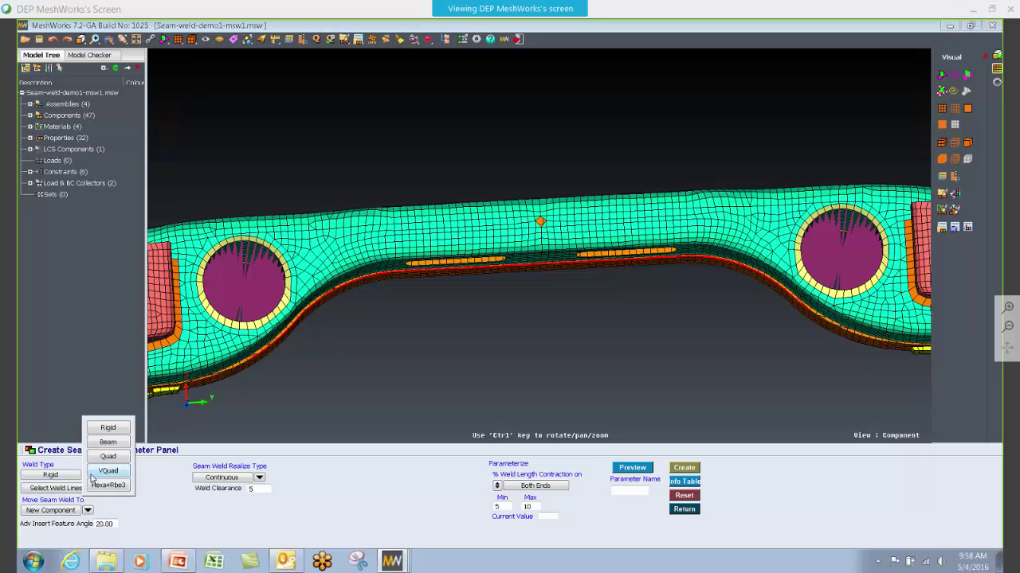
{"action": "left_click", "coordinate": [107, 457]}
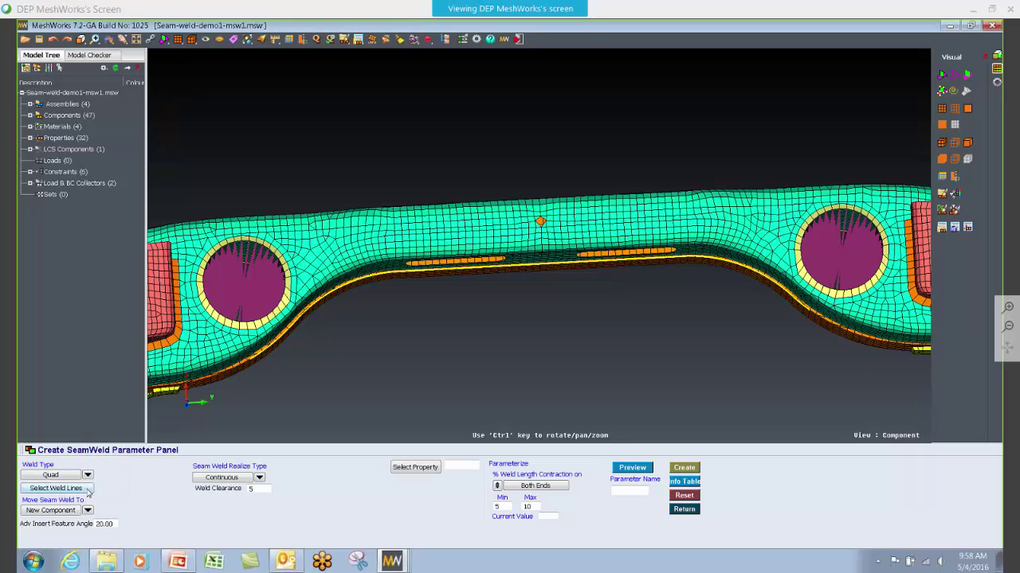
{"action": "left_click", "coordinate": [86, 488]}
{"action": "left_click", "coordinate": [445, 477]}
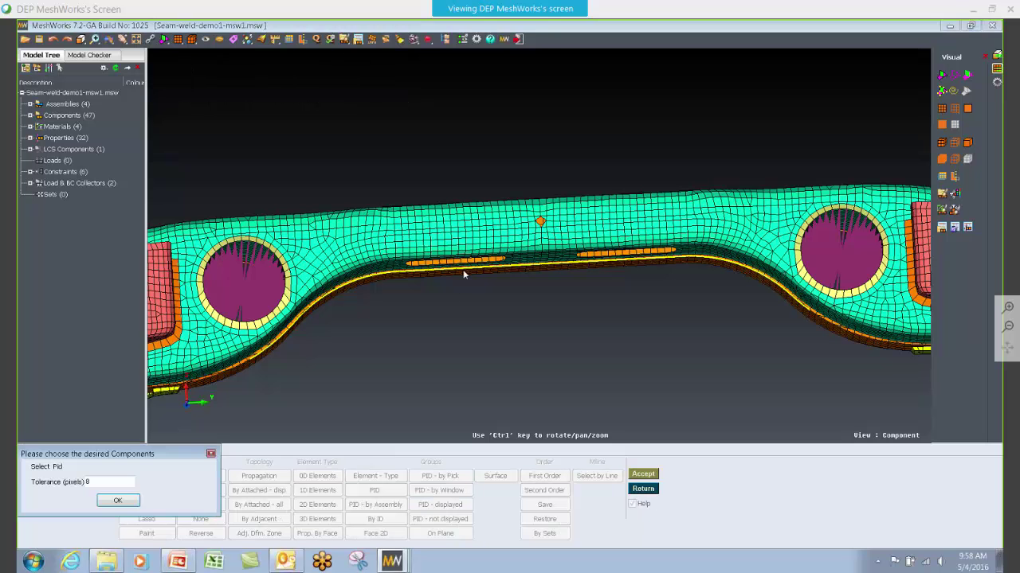
{"action": "left_click", "coordinate": [117, 500]}
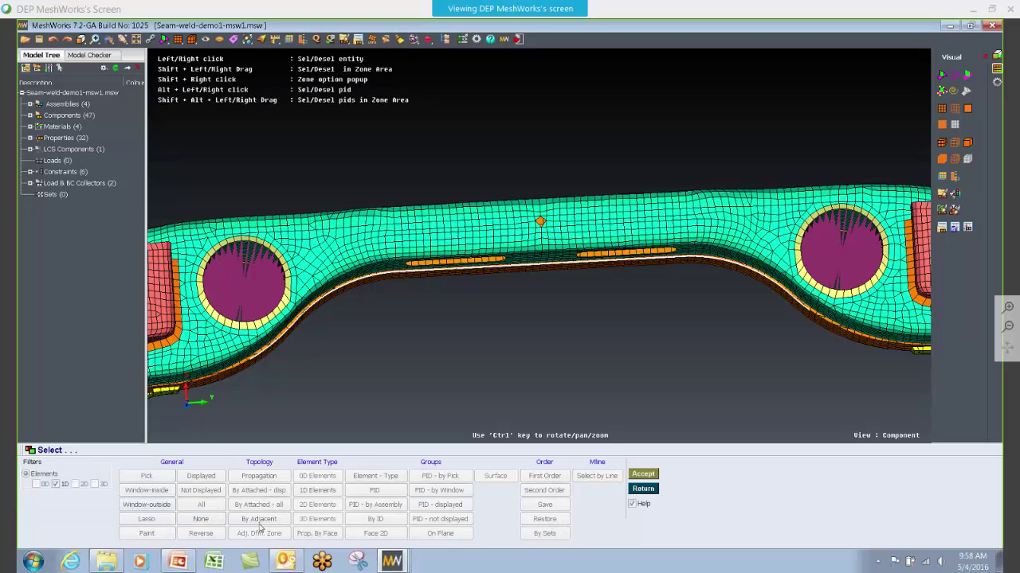
{"action": "left_click", "coordinate": [644, 474]}
Step: Set the seam weld parameter to Continuous With Gap, assign property 72 (Part9), preview it and inspect the weld
{"action": "left_click", "coordinate": [258, 479]}
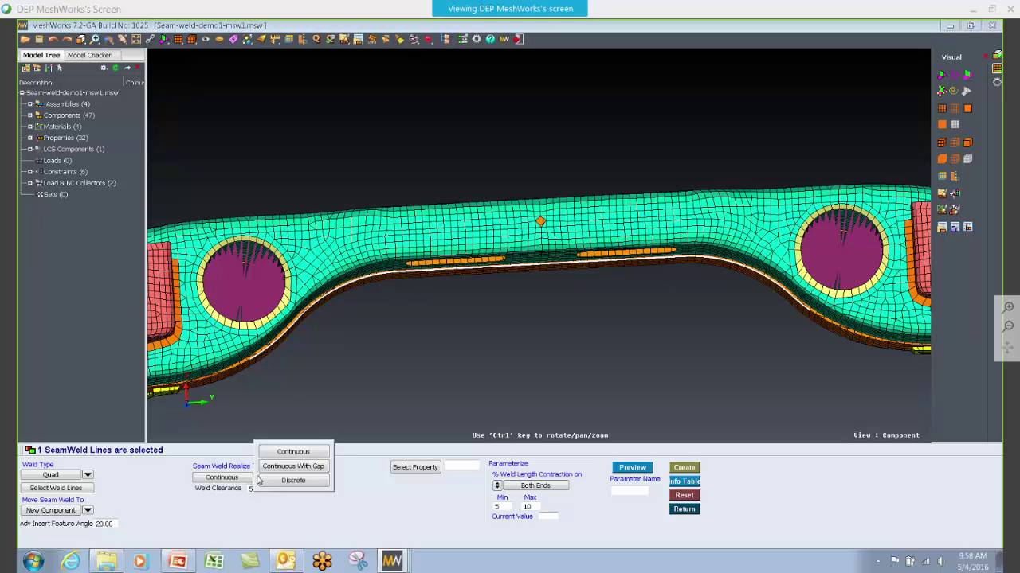
{"action": "left_click", "coordinate": [271, 467]}
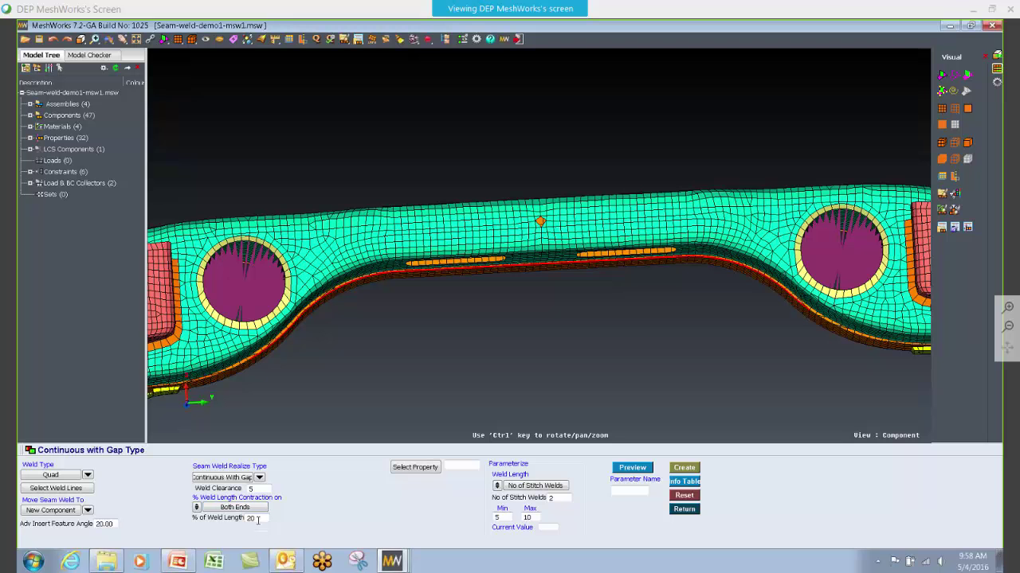
{"action": "left_click", "coordinate": [416, 470]}
{"action": "left_click", "coordinate": [516, 324]}
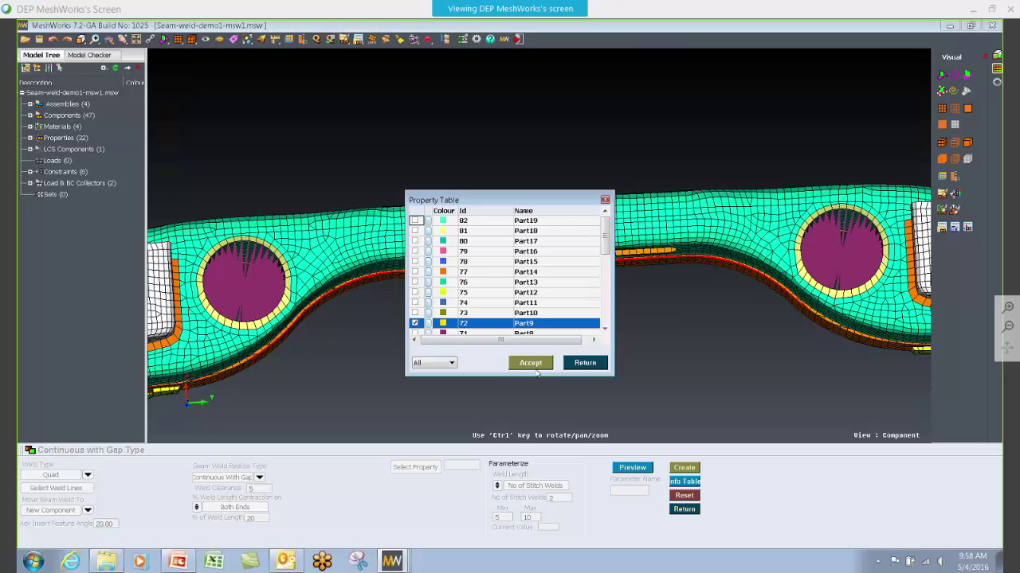
{"action": "left_click", "coordinate": [532, 363]}
{"action": "left_click", "coordinate": [640, 471]}
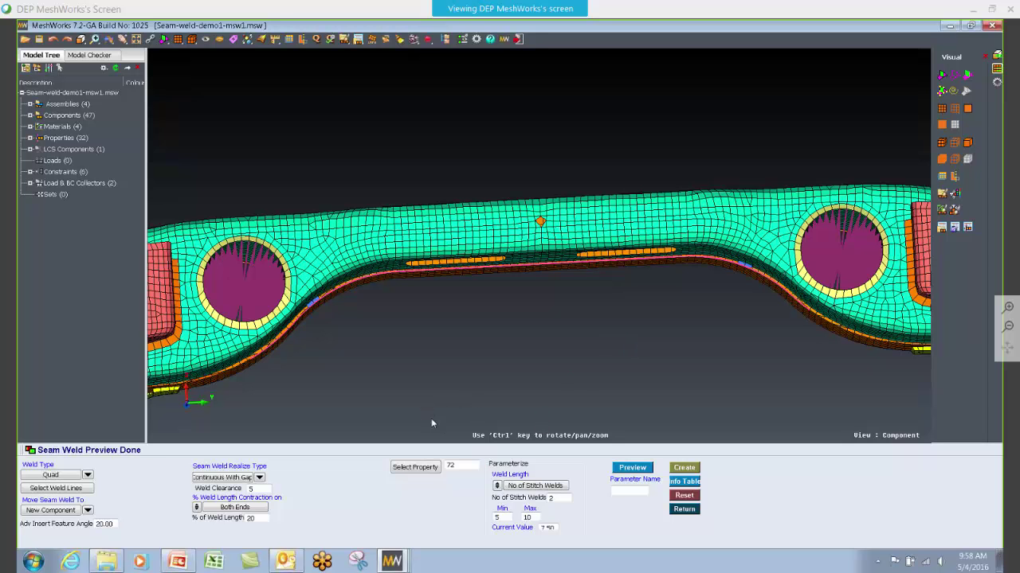
{"action": "left_click_drag", "start_coordinate": [451, 393], "coordinate": [480, 353], "text": "ctrl"}
Step: Switch to PowerPoint and play the Seam Weld Parameter slide to the end of the show
{"action": "key", "text": "alt+Tab"}
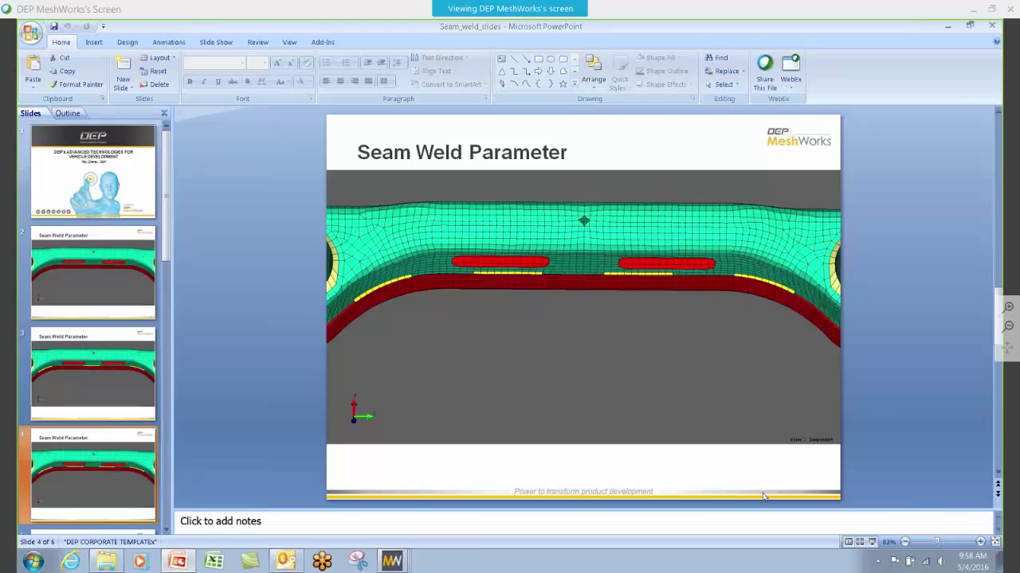
{"action": "left_click", "coordinate": [872, 542]}
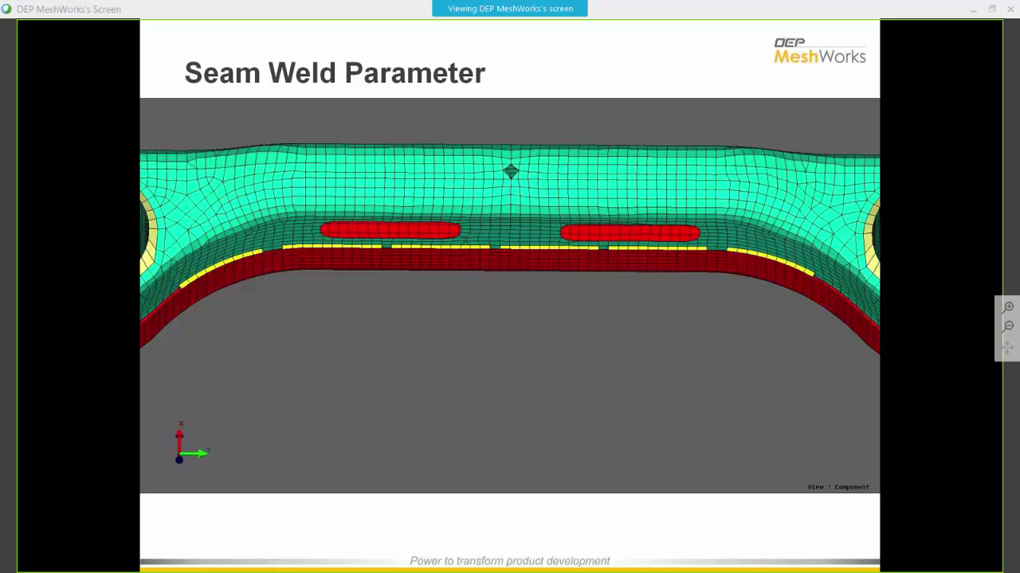
{"action": "key", "text": "Right"}
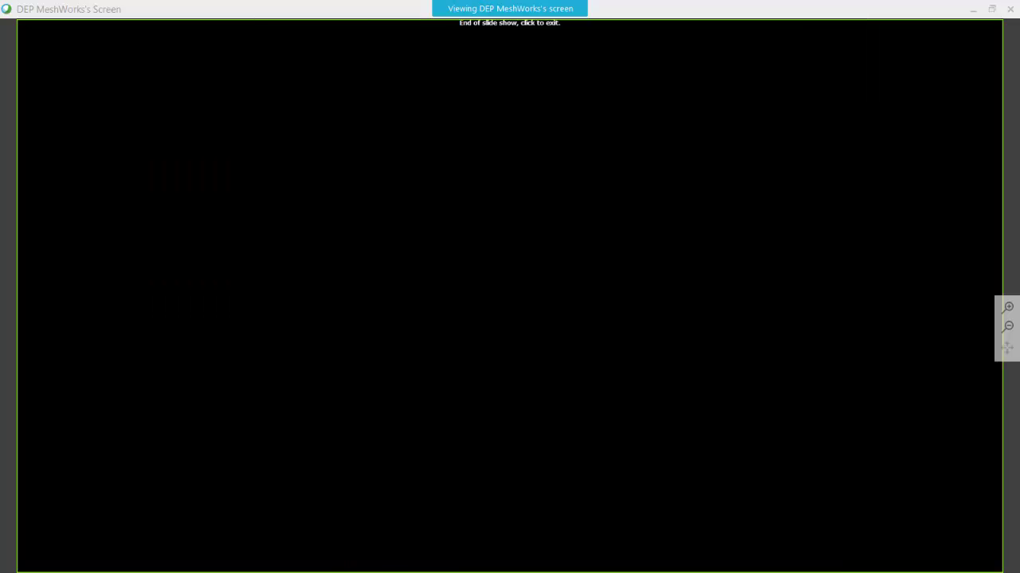
{"action": "key", "text": "Escape"}
Step: Switch to the MeshWorks session with gage-material-msw.msw and turn the model to show the dash panel's side reinforcements
{"action": "mouse_move", "coordinate": [390, 565]}
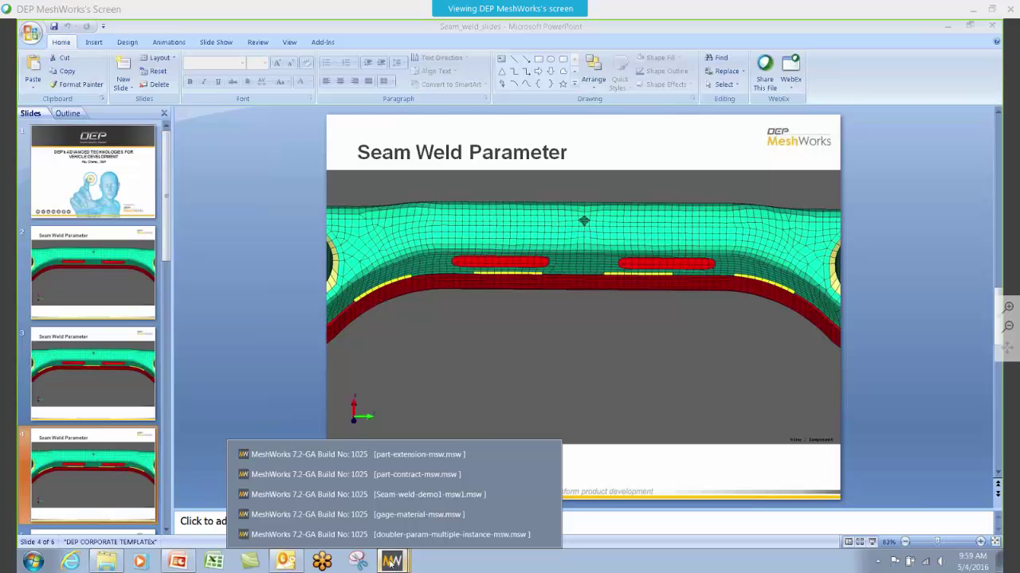
{"action": "left_click", "coordinate": [387, 515]}
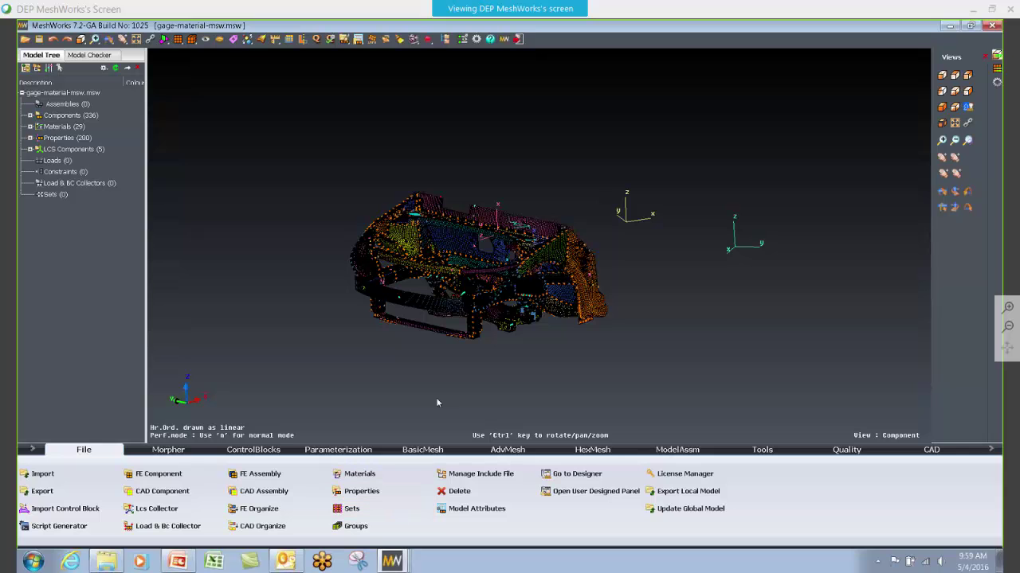
{"action": "left_click_drag", "start_coordinate": [456, 390], "coordinate": [458, 352], "text": "ctrl"}
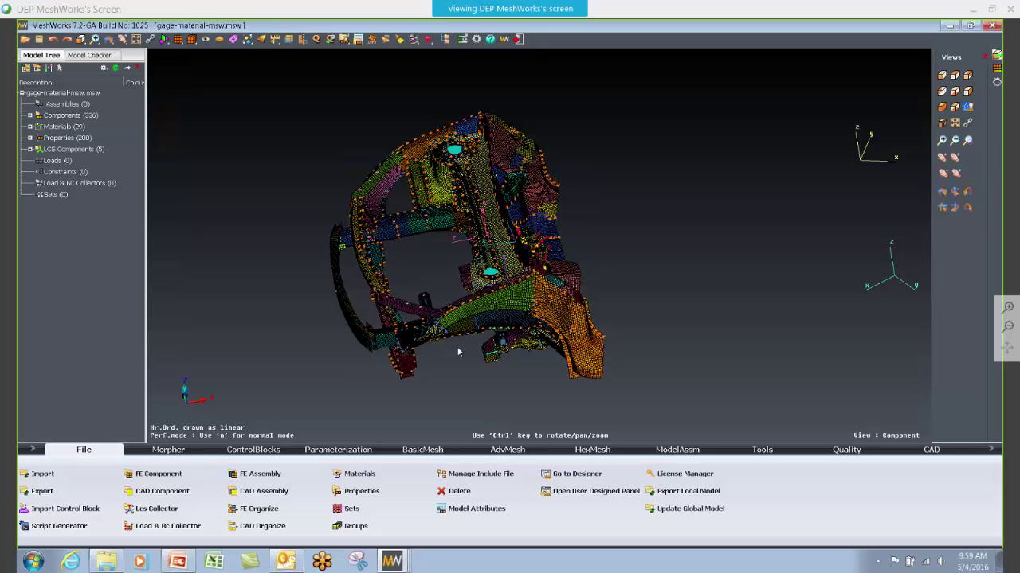
{"action": "right_click_drag", "start_coordinate": [577, 418], "coordinate": [626, 319], "text": "ctrl"}
{"action": "left_click_drag", "start_coordinate": [558, 326], "coordinate": [667, 260], "text": "ctrl"}
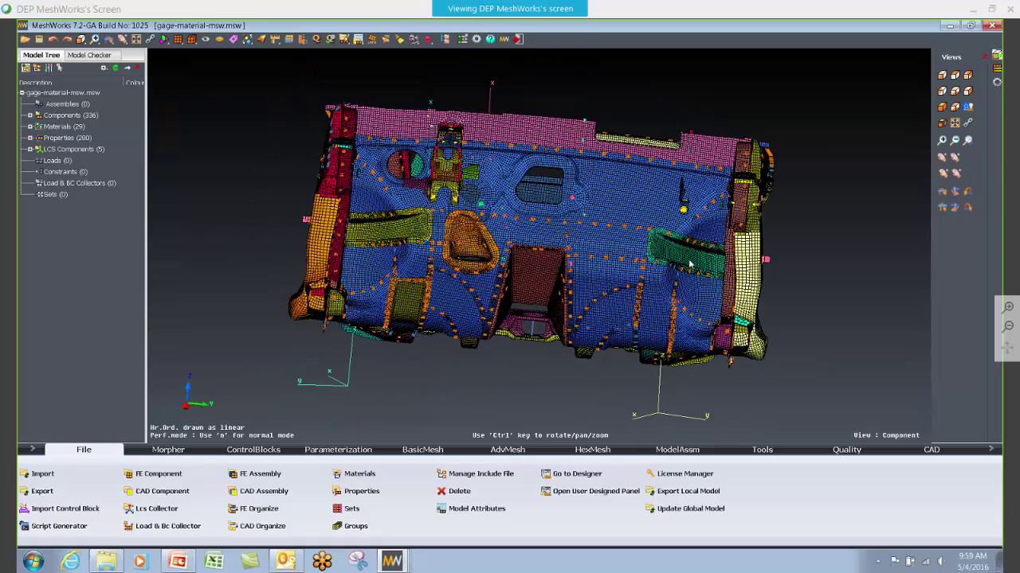
{"action": "left_click_drag", "start_coordinate": [699, 308], "coordinate": [411, 242], "text": "ctrl"}
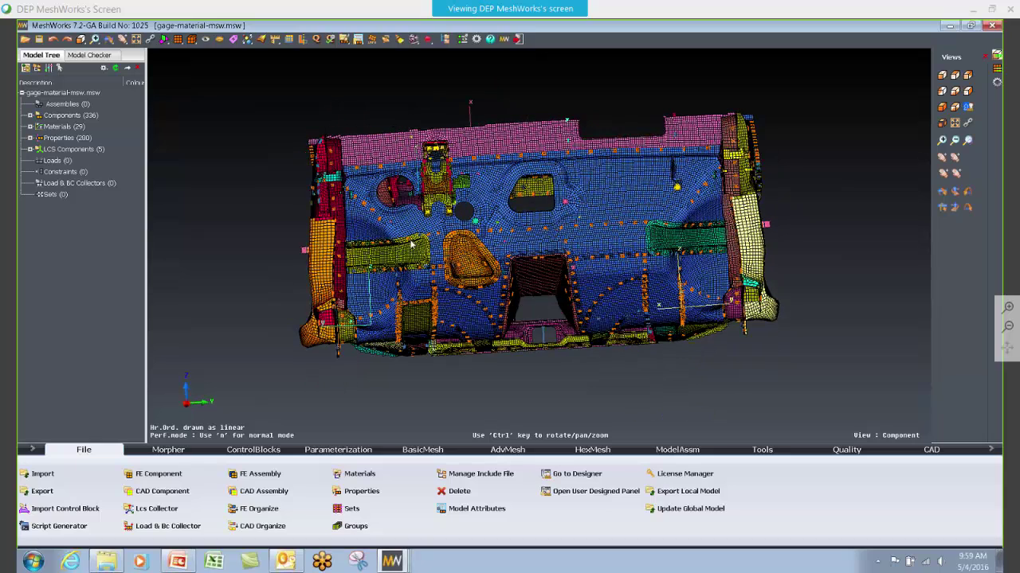
{"action": "left_click_drag", "start_coordinate": [525, 272], "coordinate": [430, 259], "text": "ctrl"}
Step: Start creating a gauge parameter with the By Part method
{"action": "left_click", "coordinate": [355, 452]}
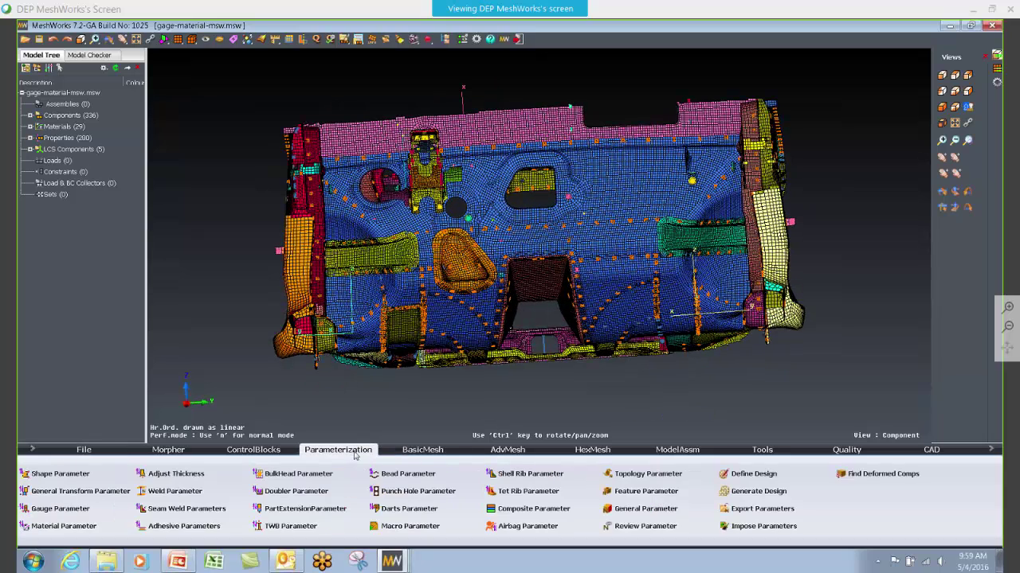
{"action": "left_click", "coordinate": [89, 512]}
{"action": "left_click", "coordinate": [60, 473]}
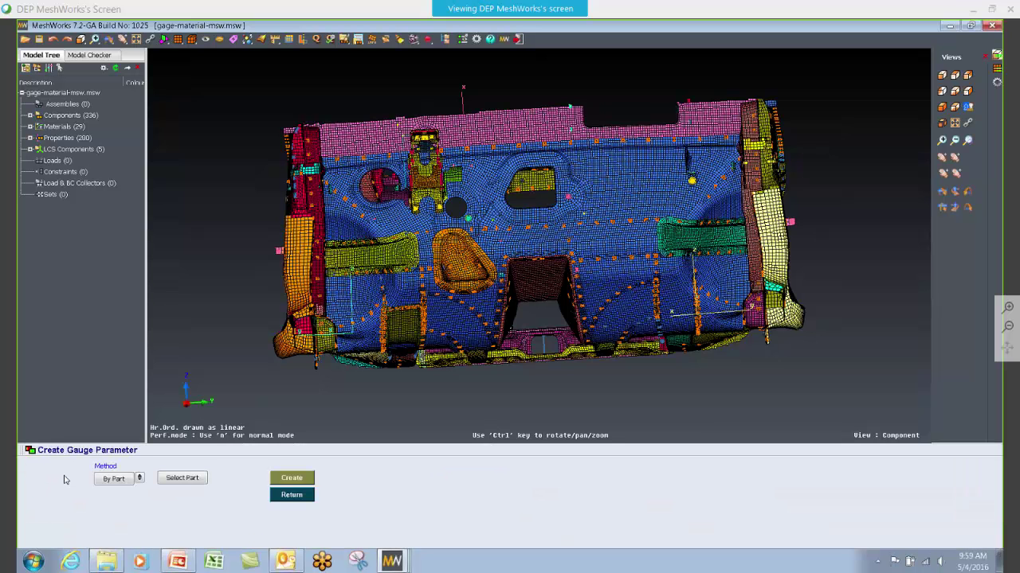
{"action": "left_click", "coordinate": [140, 480]}
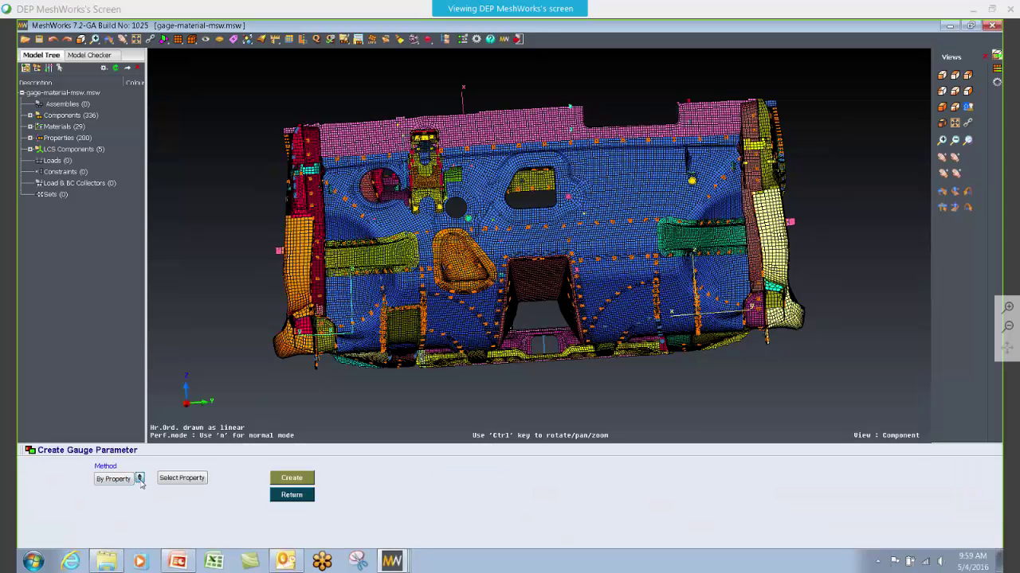
{"action": "left_click", "coordinate": [140, 481]}
Step: Select the two dash side reinforcements, open their gauge parameter table and enlarge it to show both rows fully
{"action": "left_click", "coordinate": [191, 481]}
{"action": "left_click", "coordinate": [193, 483]}
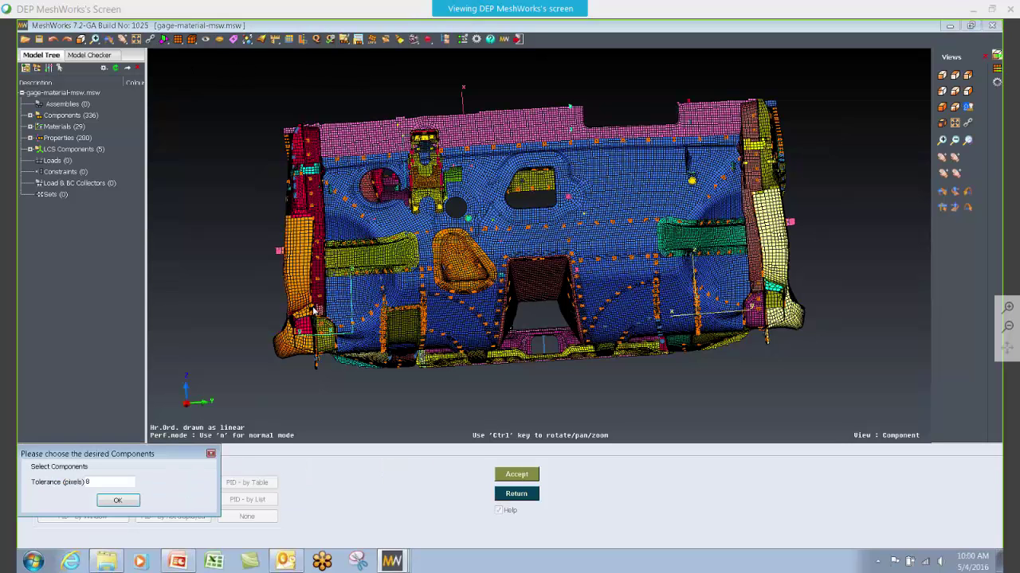
{"action": "left_click", "coordinate": [366, 268]}
{"action": "left_click", "coordinate": [713, 242]}
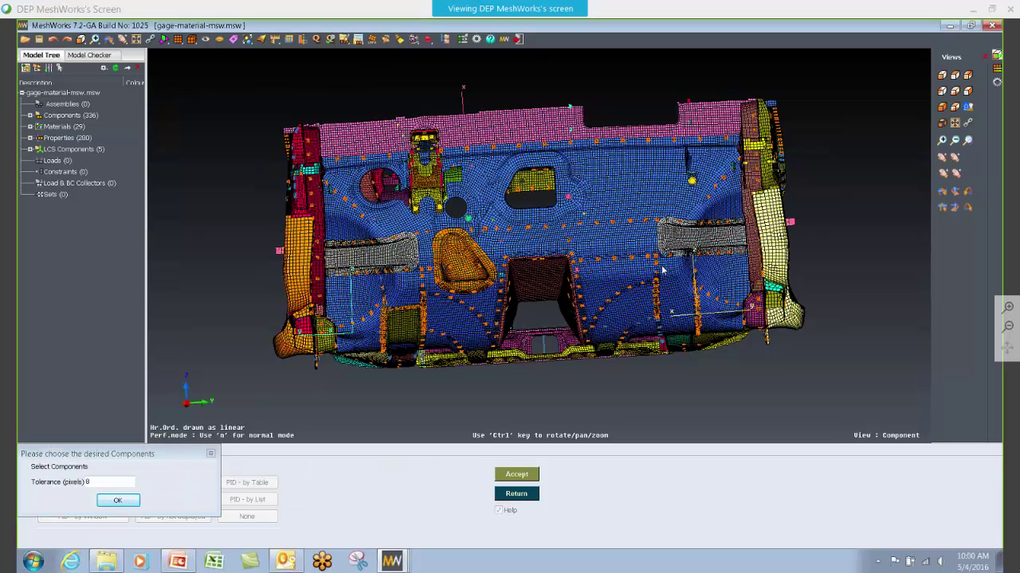
{"action": "left_click", "coordinate": [120, 501]}
{"action": "left_click", "coordinate": [498, 476]}
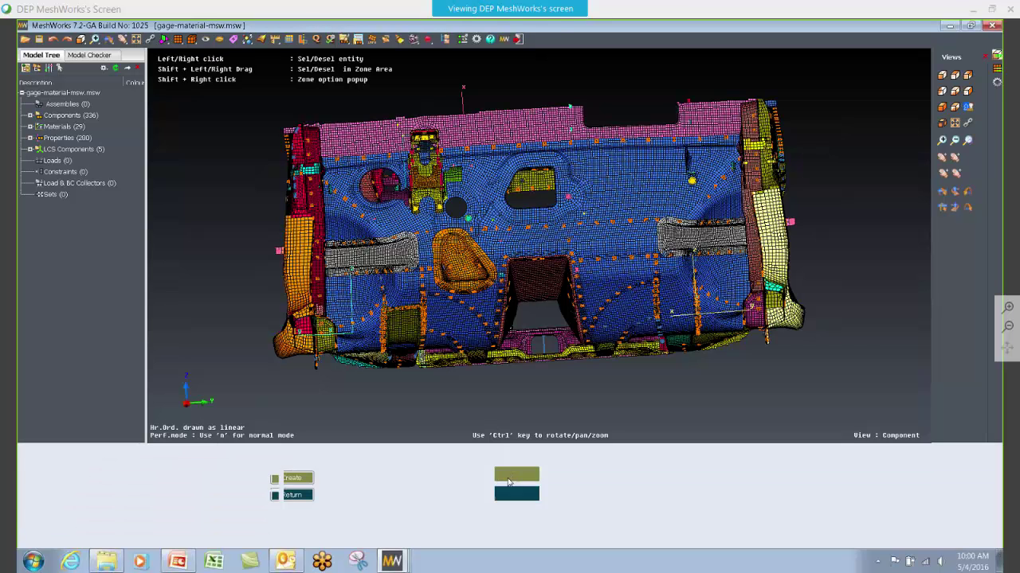
{"action": "left_click", "coordinate": [294, 478]}
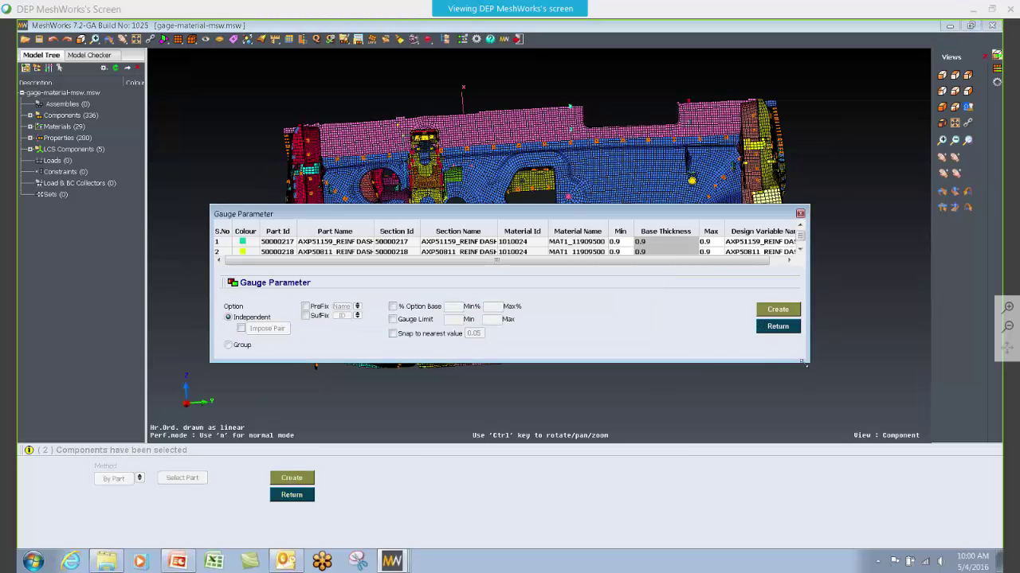
{"action": "left_click_drag", "start_coordinate": [805, 360], "coordinate": [882, 450]}
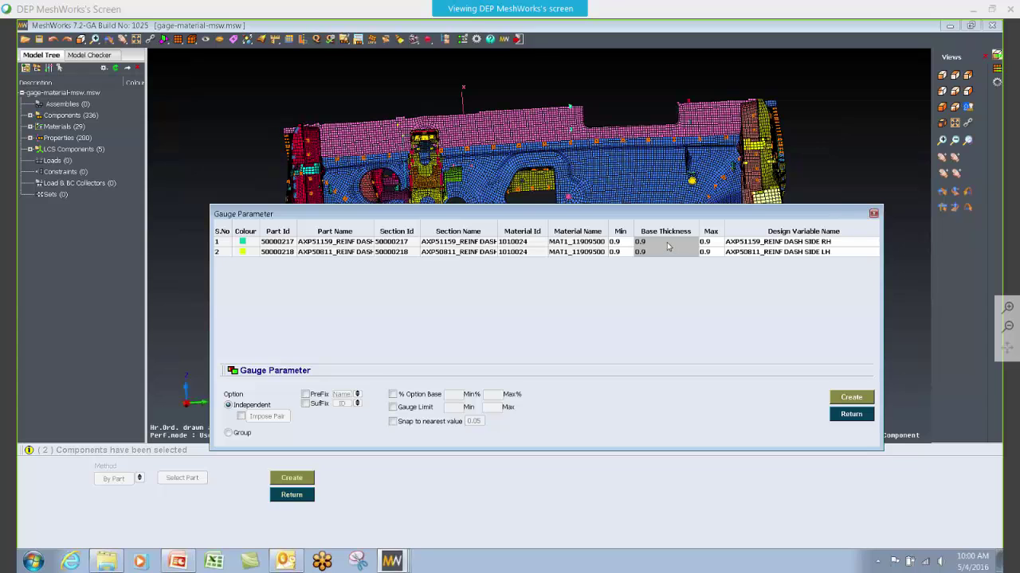
Step: Try thickness limits of 0.6 minimum and 1.2 maximum for both dash side reinforcements
{"action": "double_click", "coordinate": [619, 243]}
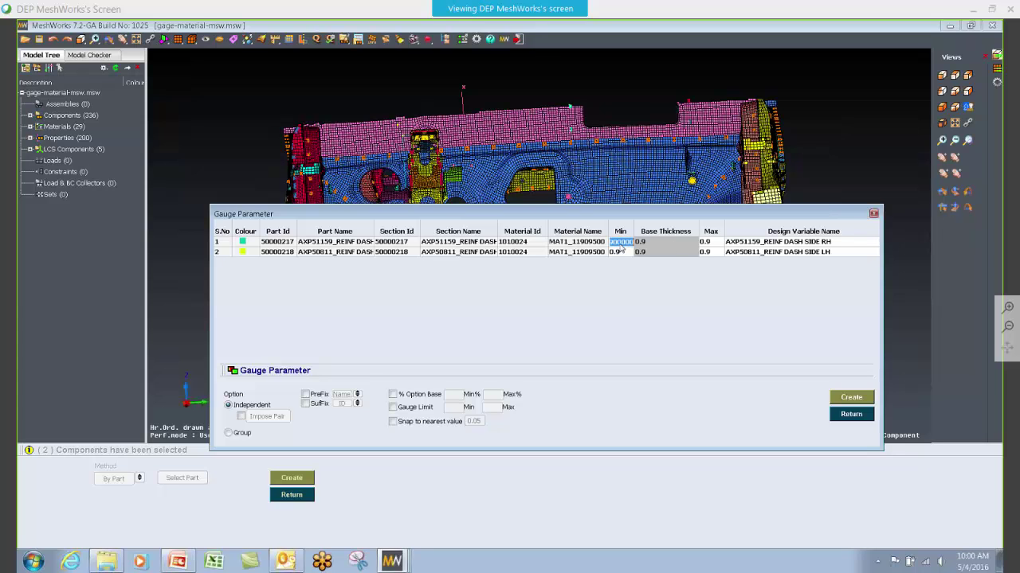
{"action": "type", "text": "0.6"}
{"action": "double_click", "coordinate": [713, 243]}
{"action": "type", "text": "1.2"}
{"action": "double_click", "coordinate": [624, 252]}
{"action": "type", "text": "0.6"}
{"action": "double_click", "coordinate": [706, 251]}
{"action": "type", "text": "1.2"}
Step: View the Group option, return to Independent, create the gauge parameters for both reinforcements and leave the gauge tool
{"action": "left_click", "coordinate": [229, 433]}
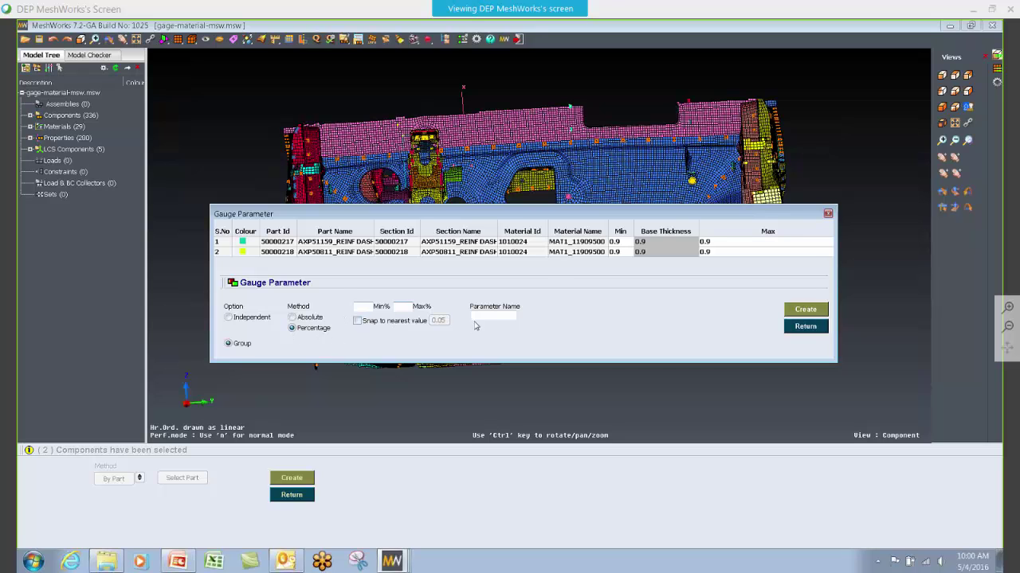
{"action": "left_click", "coordinate": [261, 322]}
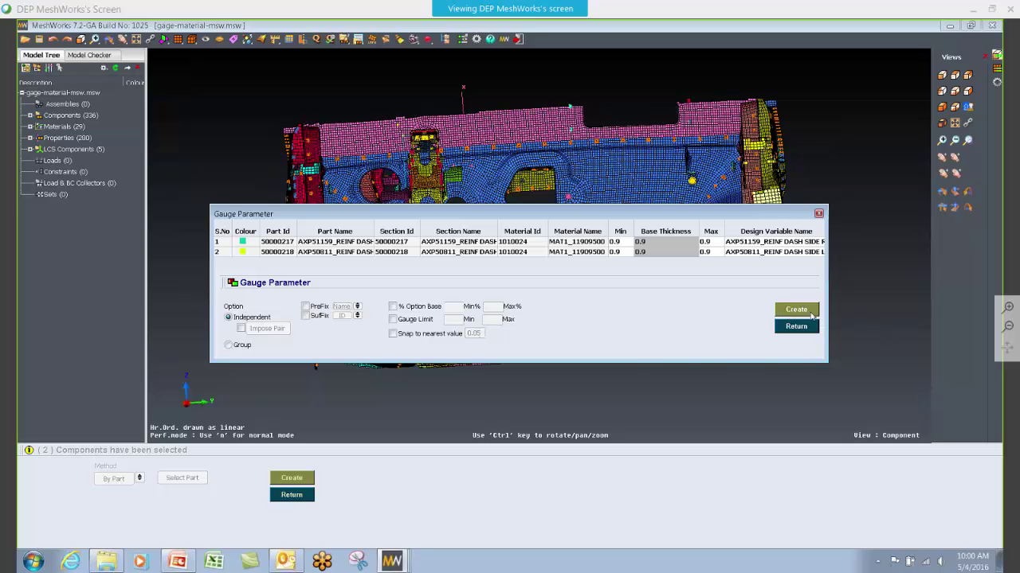
{"action": "left_click", "coordinate": [797, 310]}
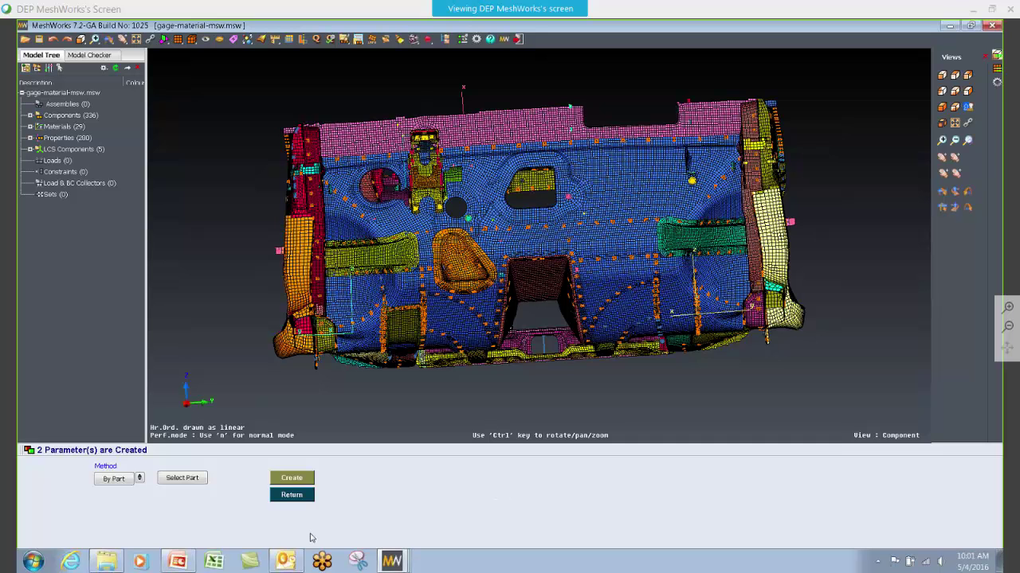
{"action": "left_click", "coordinate": [293, 498]}
{"action": "left_click", "coordinate": [512, 496]}
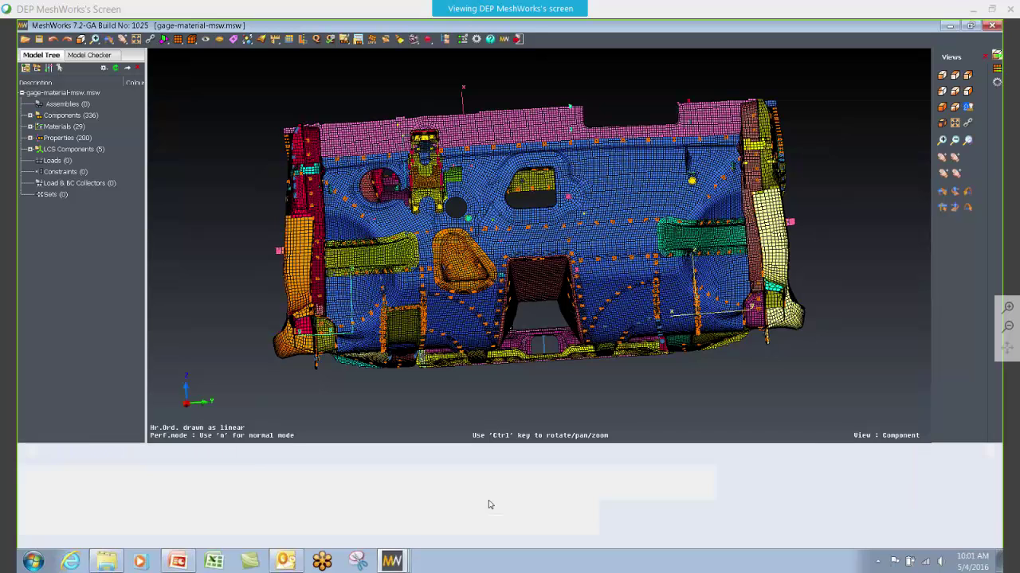
Step: Start creating a material parameter and select the front rail component AXP68982_RAIL-F
{"action": "left_click", "coordinate": [83, 527]}
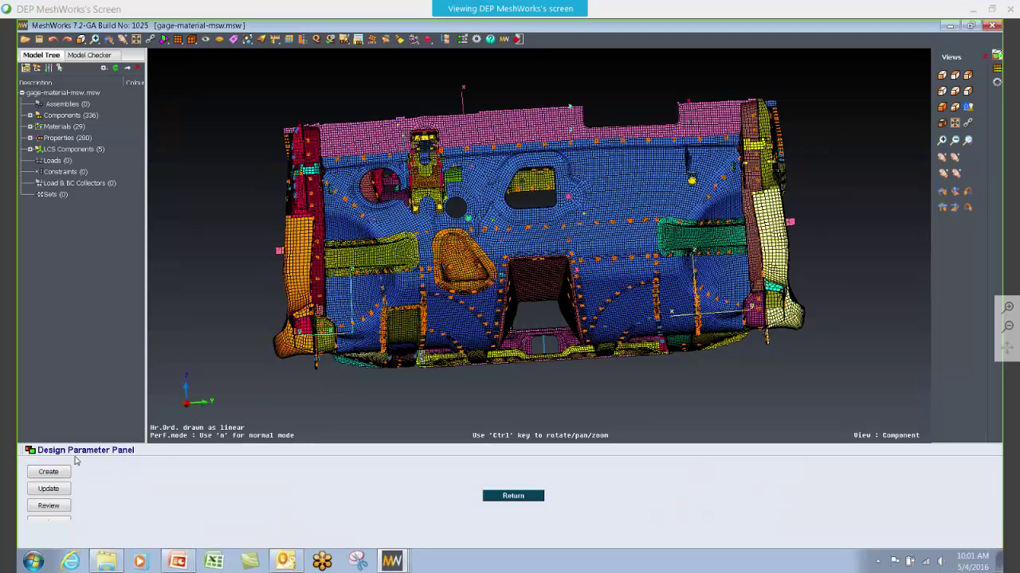
{"action": "left_click", "coordinate": [49, 472]}
{"action": "left_click_drag", "start_coordinate": [436, 430], "coordinate": [478, 349], "text": "ctrl"}
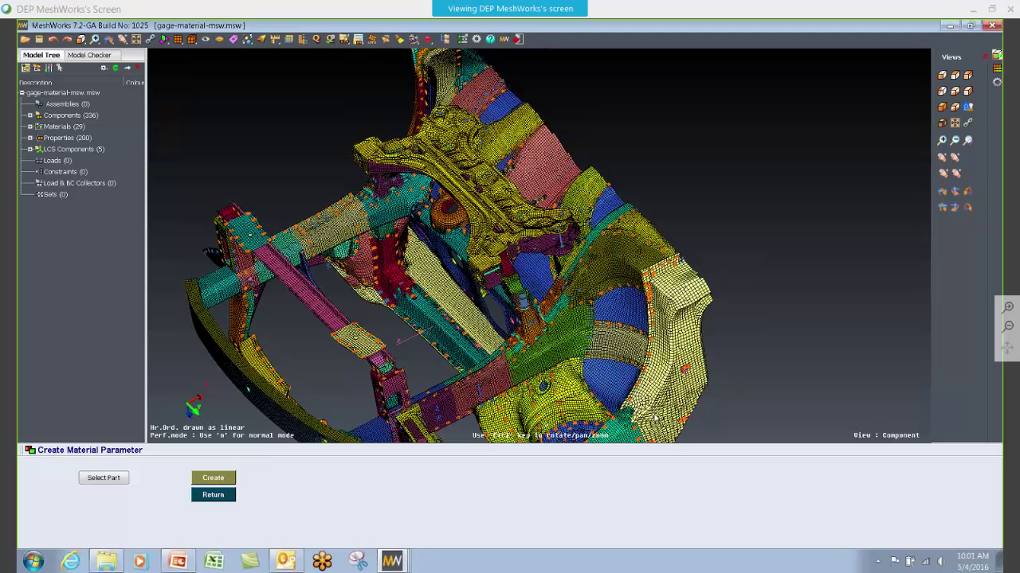
{"action": "left_click", "coordinate": [115, 484]}
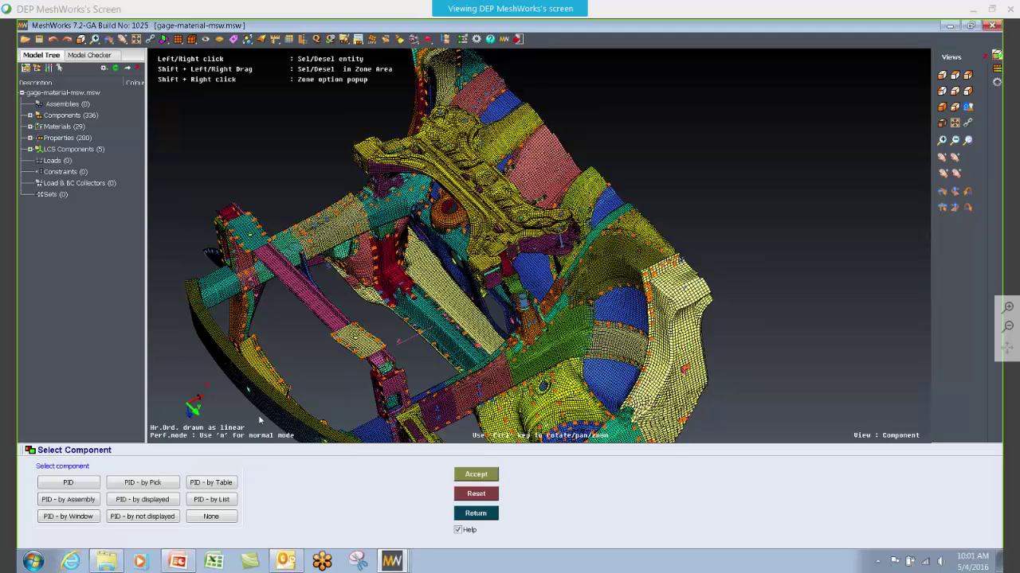
{"action": "left_click_drag", "start_coordinate": [297, 390], "coordinate": [514, 223], "text": "ctrl"}
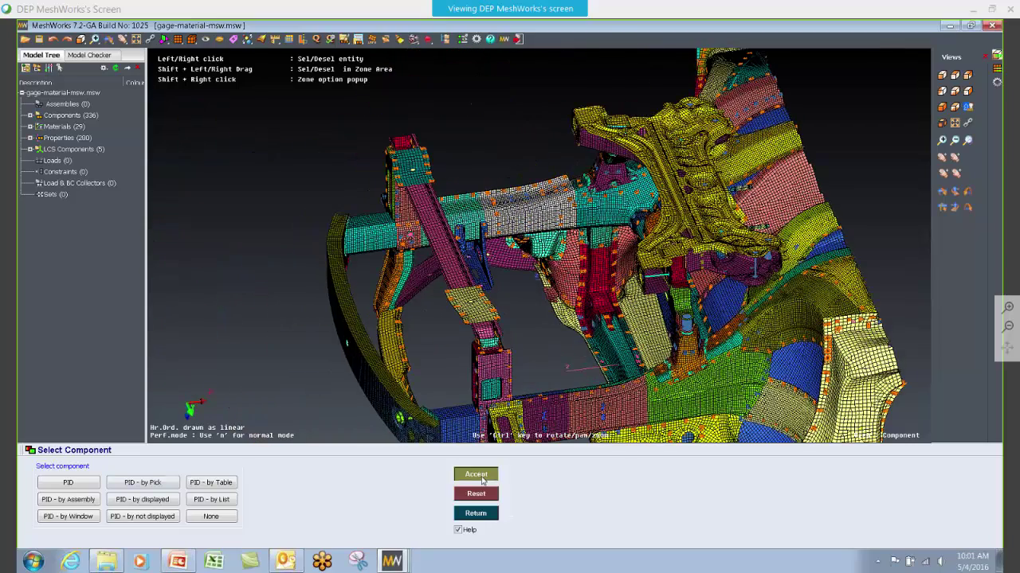
{"action": "left_click", "coordinate": [481, 480]}
Step: Open the material parameter table for the selected rail and enlarge it to show all columns through Design Variable Name
{"action": "left_click", "coordinate": [224, 481]}
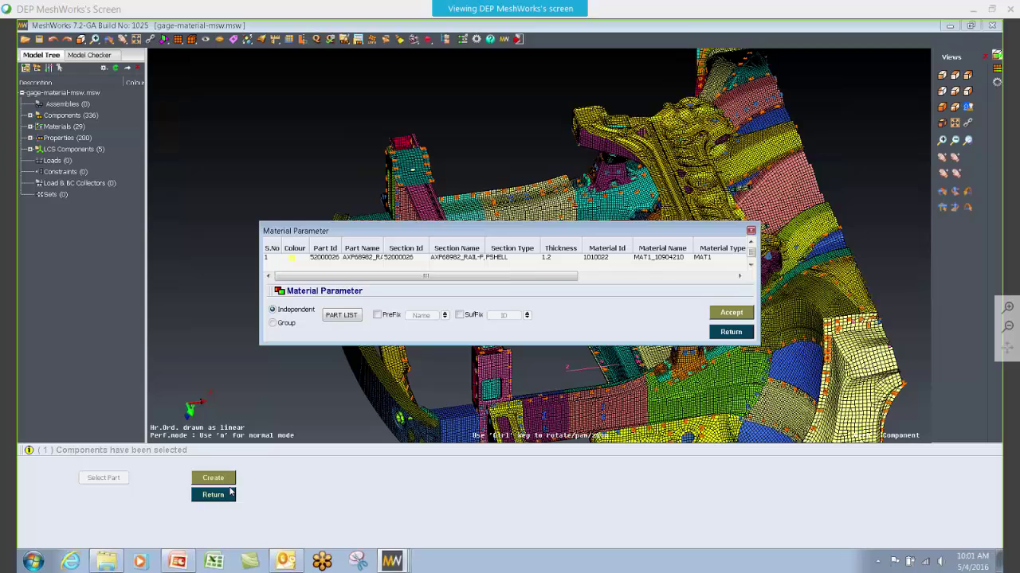
{"action": "left_click_drag", "start_coordinate": [369, 234], "coordinate": [268, 151]}
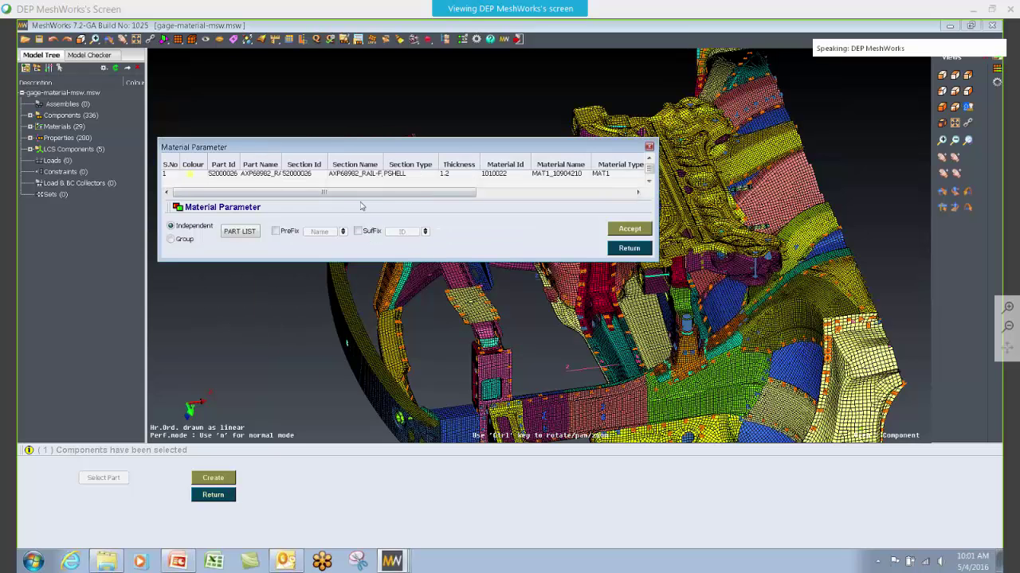
{"action": "left_click_drag", "start_coordinate": [651, 257], "coordinate": [908, 289]}
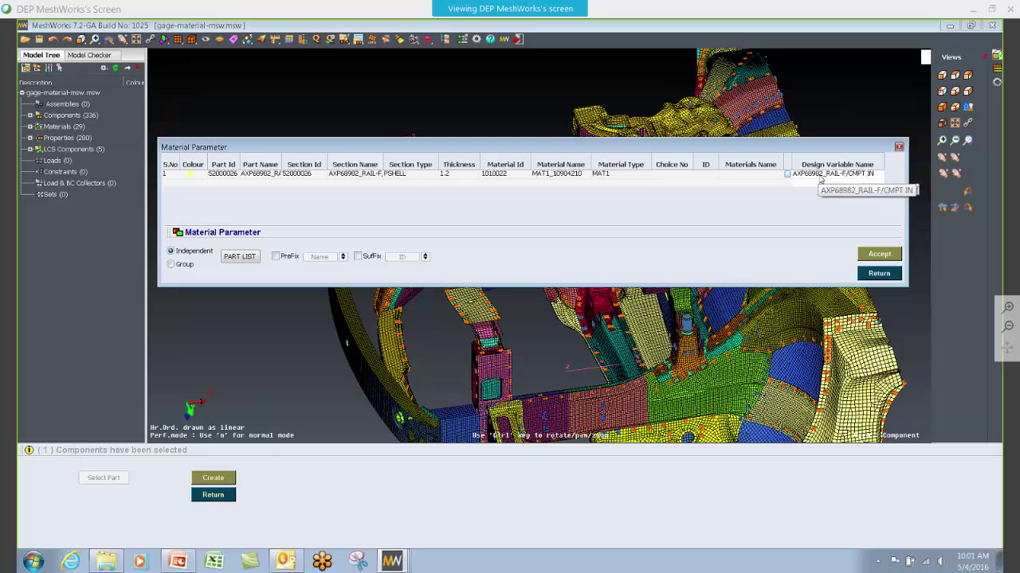
Step: Assign MAT1_10303410, MAT1_10403410, MAT1_10601810, MAT1_10602710 and MAT1_10903410 as the rail's candidate materials
{"action": "left_click", "coordinate": [786, 177]}
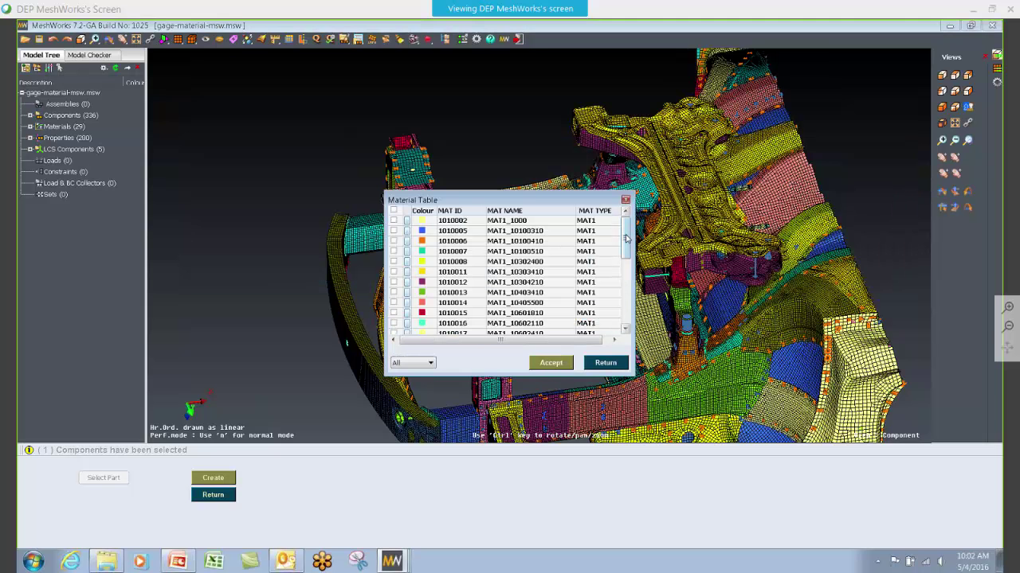
{"action": "left_click_drag", "start_coordinate": [626, 237], "coordinate": [627, 253]}
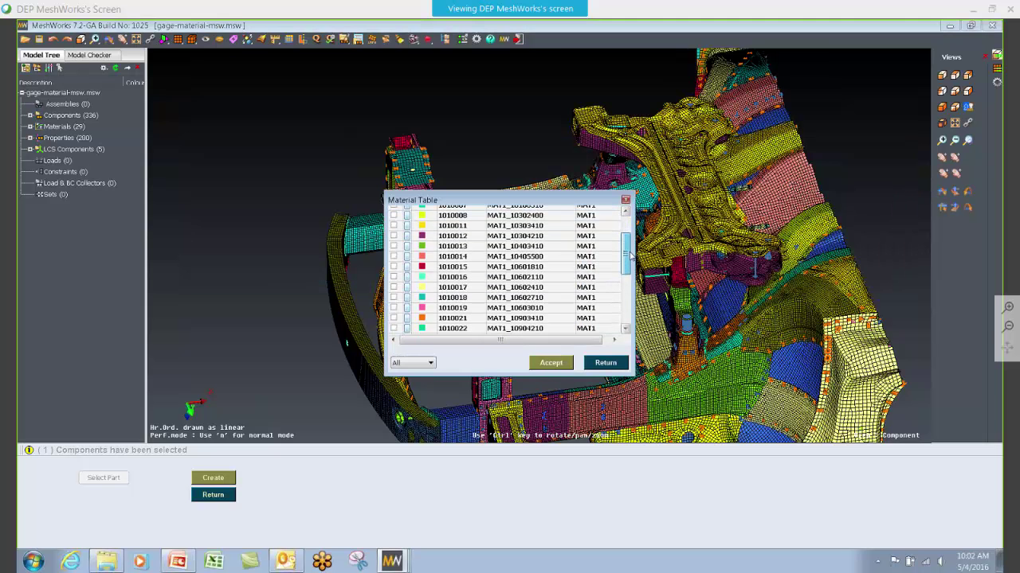
{"action": "left_click", "coordinate": [530, 318]}
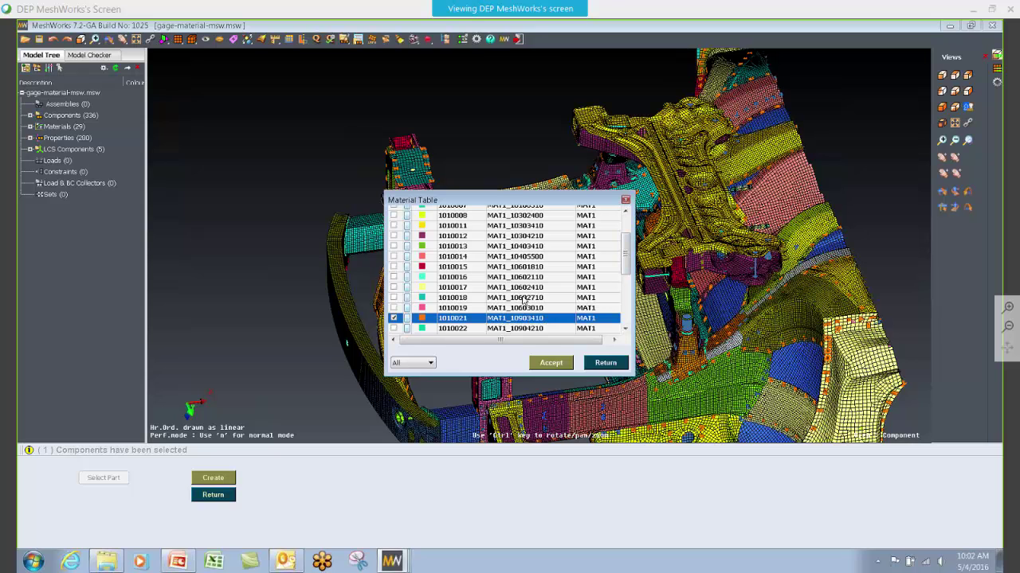
{"action": "left_click", "coordinate": [525, 299], "text": "ctrl"}
{"action": "left_click", "coordinate": [523, 270], "text": "ctrl"}
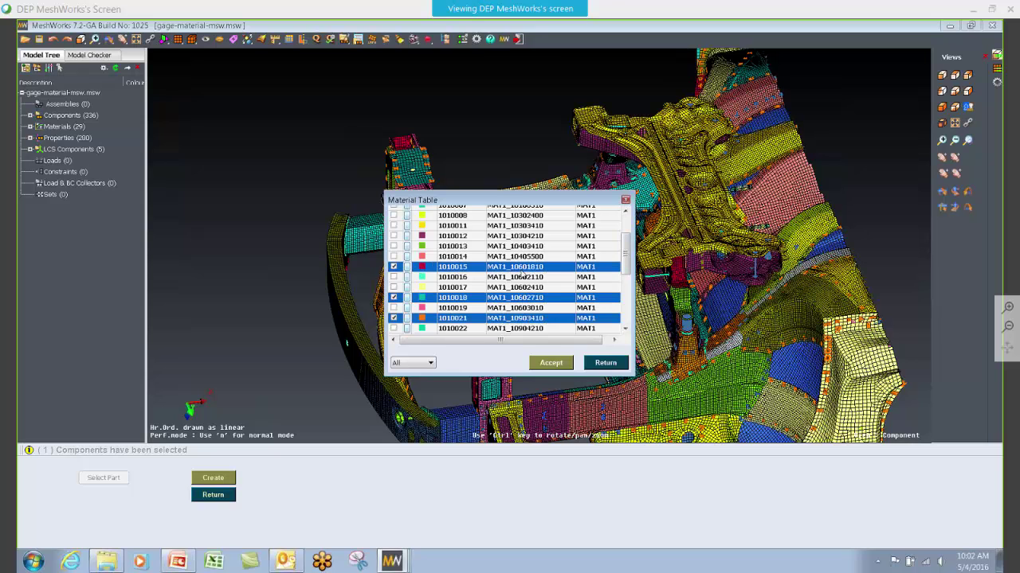
{"action": "left_click", "coordinate": [530, 246], "text": "ctrl"}
{"action": "left_click", "coordinate": [530, 226], "text": "ctrl"}
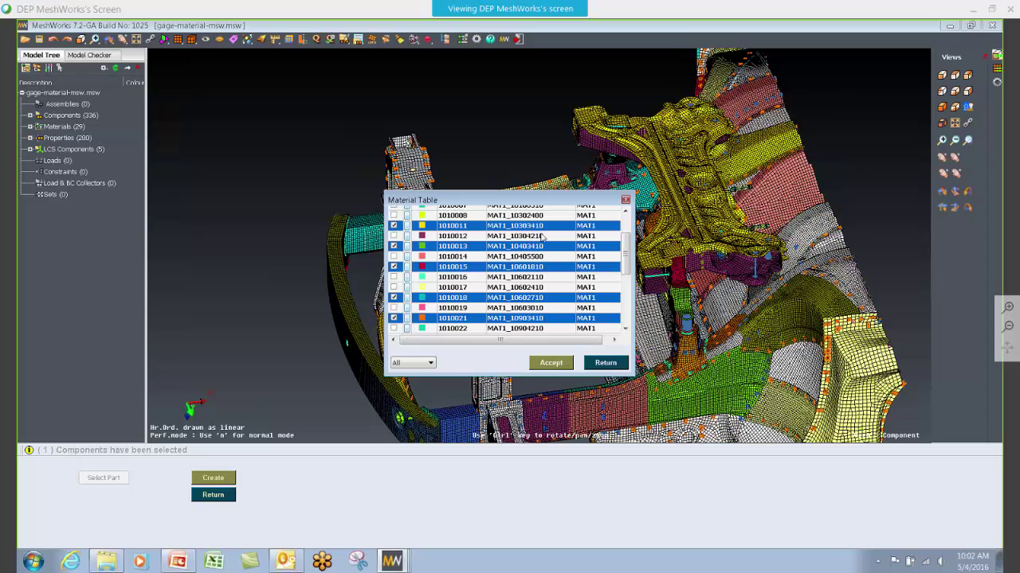
{"action": "left_click", "coordinate": [551, 364]}
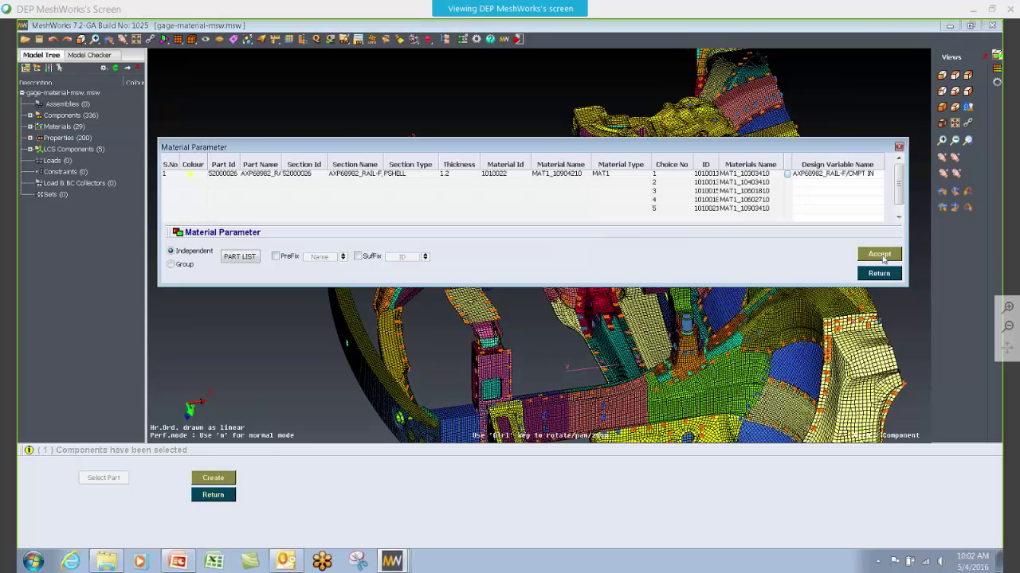
Step: Create the rail's independent material parameter and return to the design parameter options
{"action": "left_click", "coordinate": [879, 255]}
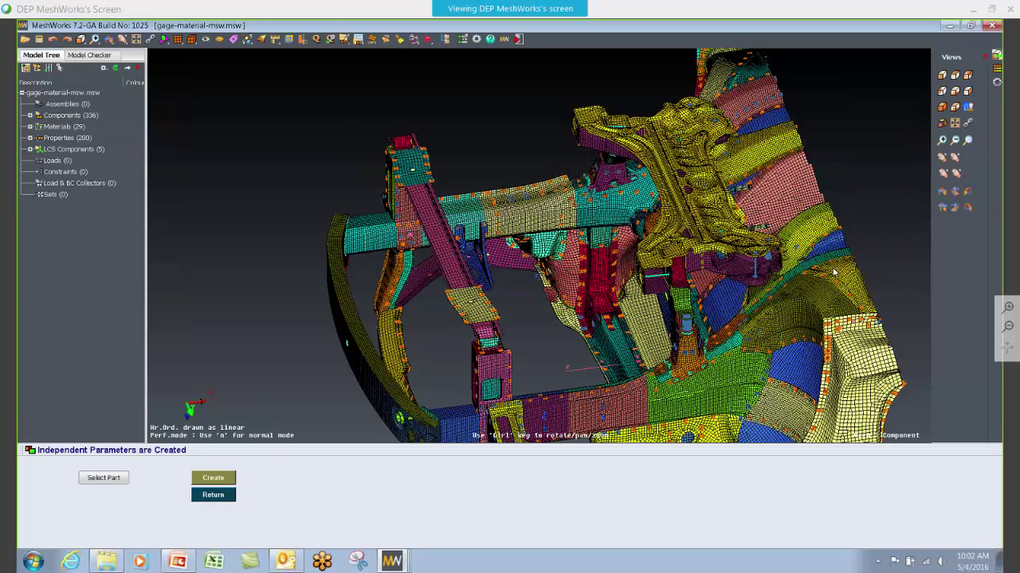
{"action": "left_click", "coordinate": [231, 478]}
{"action": "left_click", "coordinate": [213, 496]}
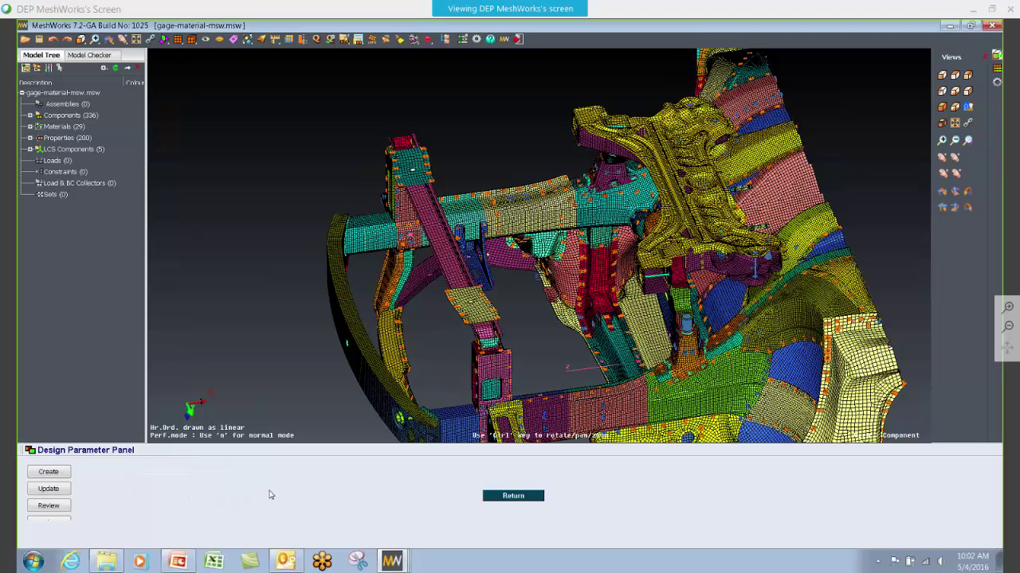